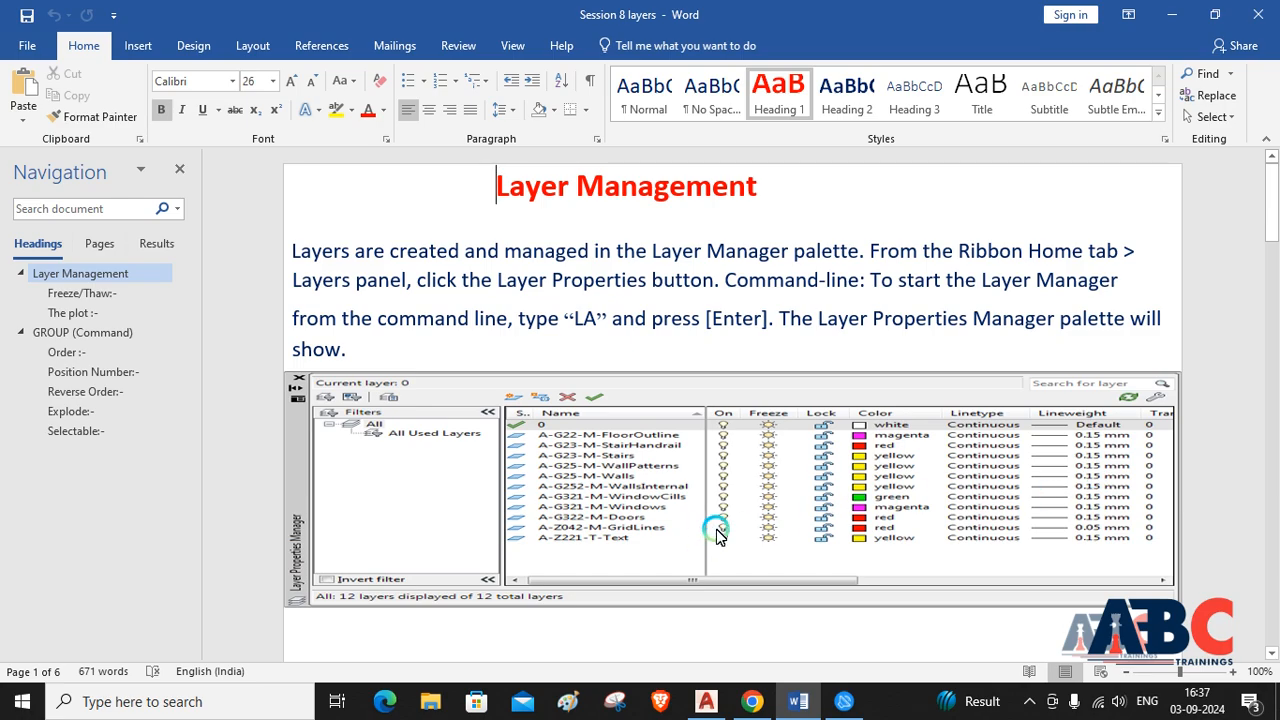
- Read the Layer Management notes on layer properties, from name, On/Off and Freeze/Thaw through to the viewport (VP) overrides
{"action": "scroll", "coordinate": [716, 535], "scroll_direction": "down", "scroll_amount": 5}
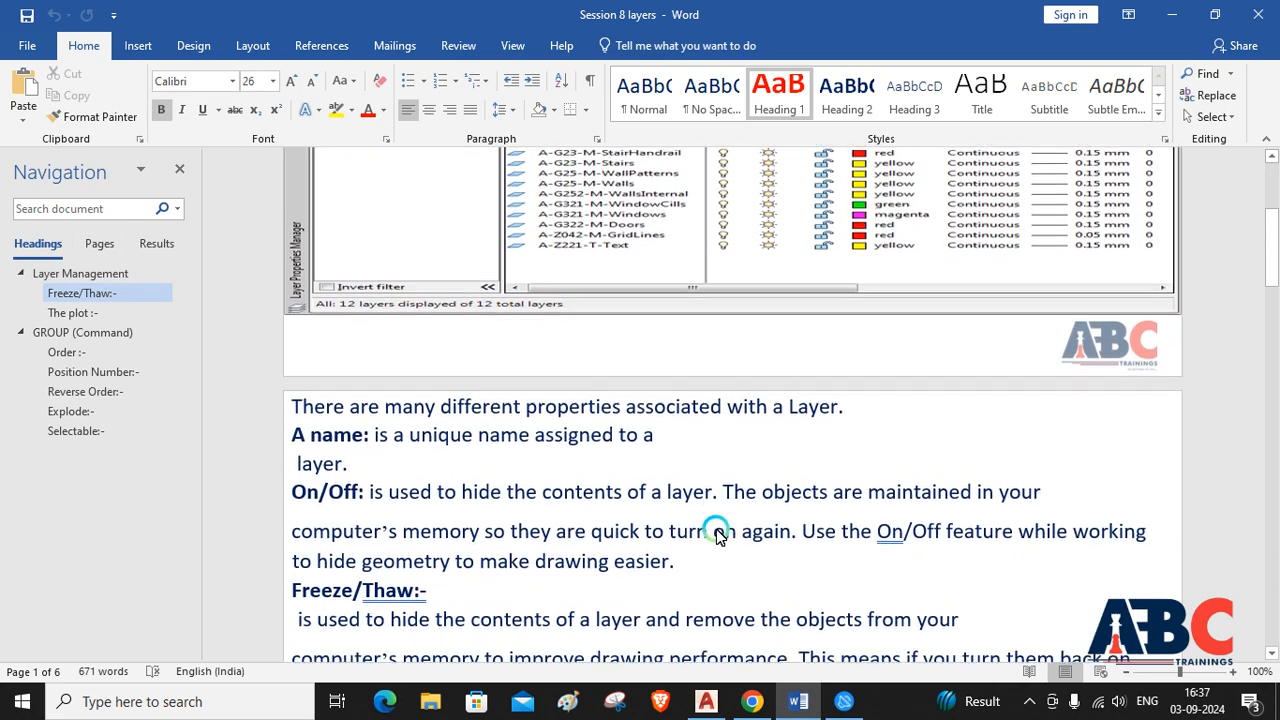
{"action": "scroll", "coordinate": [716, 535], "scroll_direction": "down", "scroll_amount": 2}
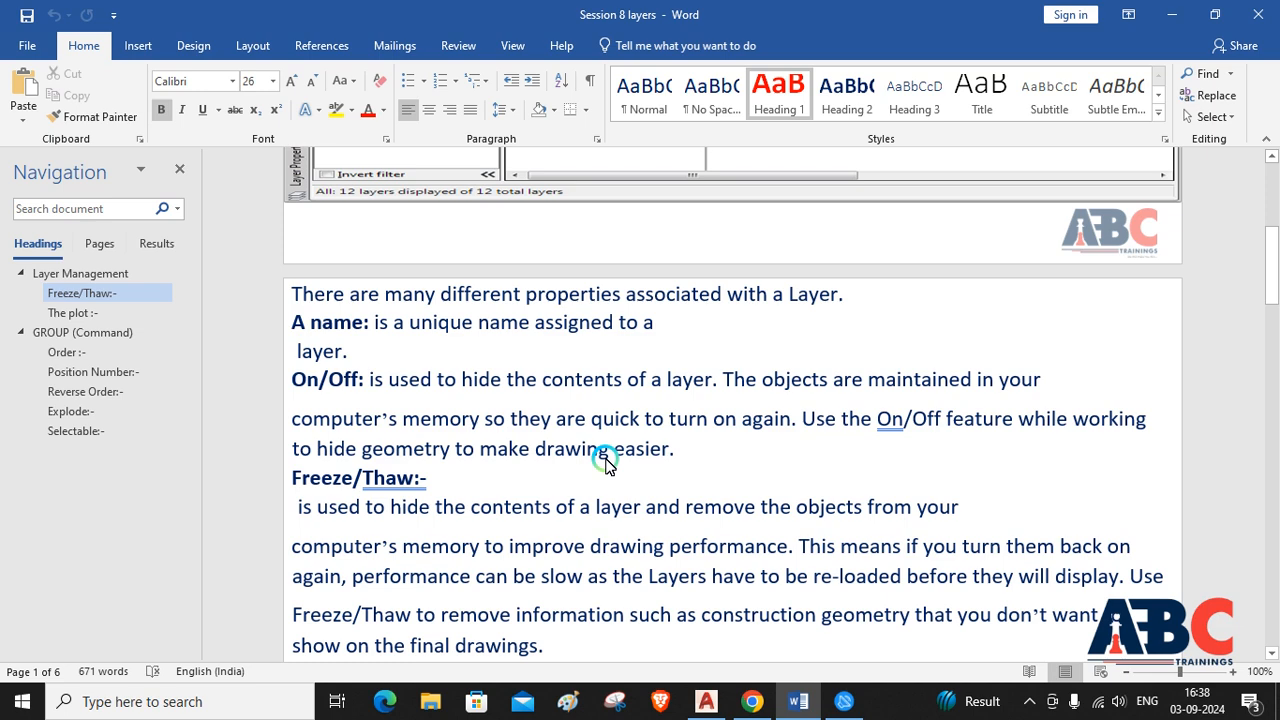
{"action": "scroll", "coordinate": [605, 462], "scroll_direction": "down", "scroll_amount": 1}
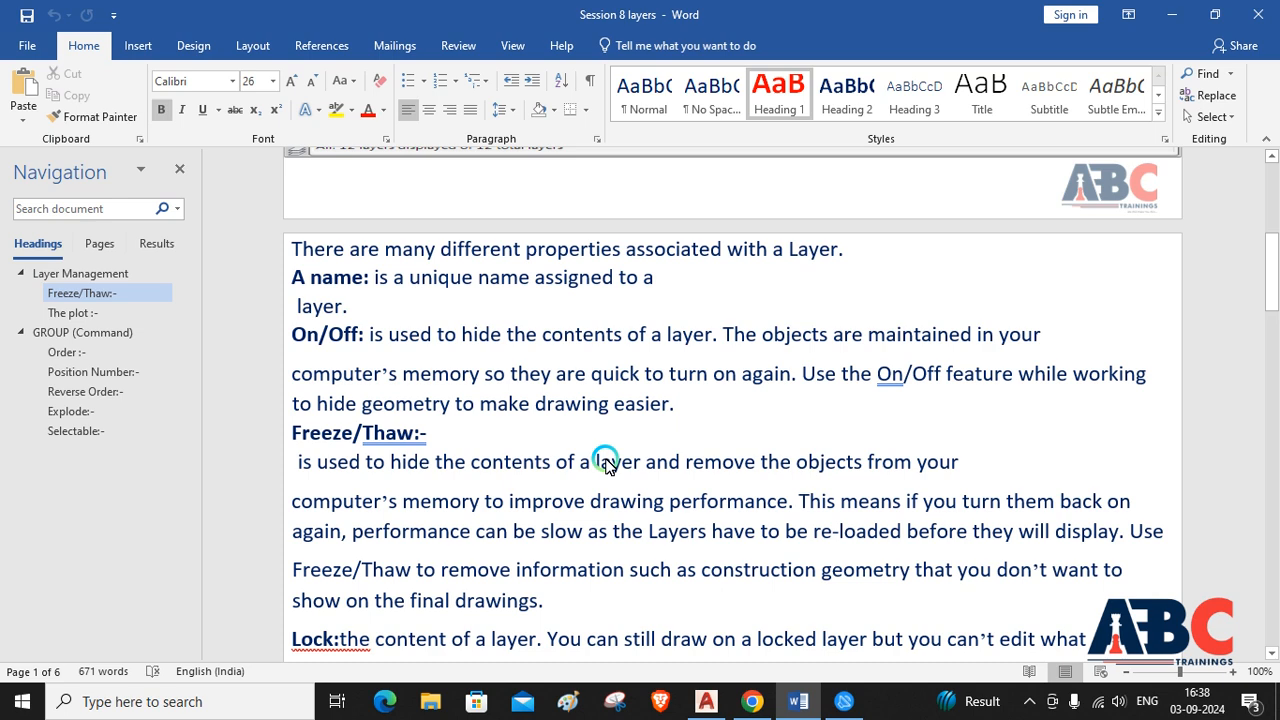
{"action": "scroll", "coordinate": [605, 462], "scroll_direction": "down", "scroll_amount": 1}
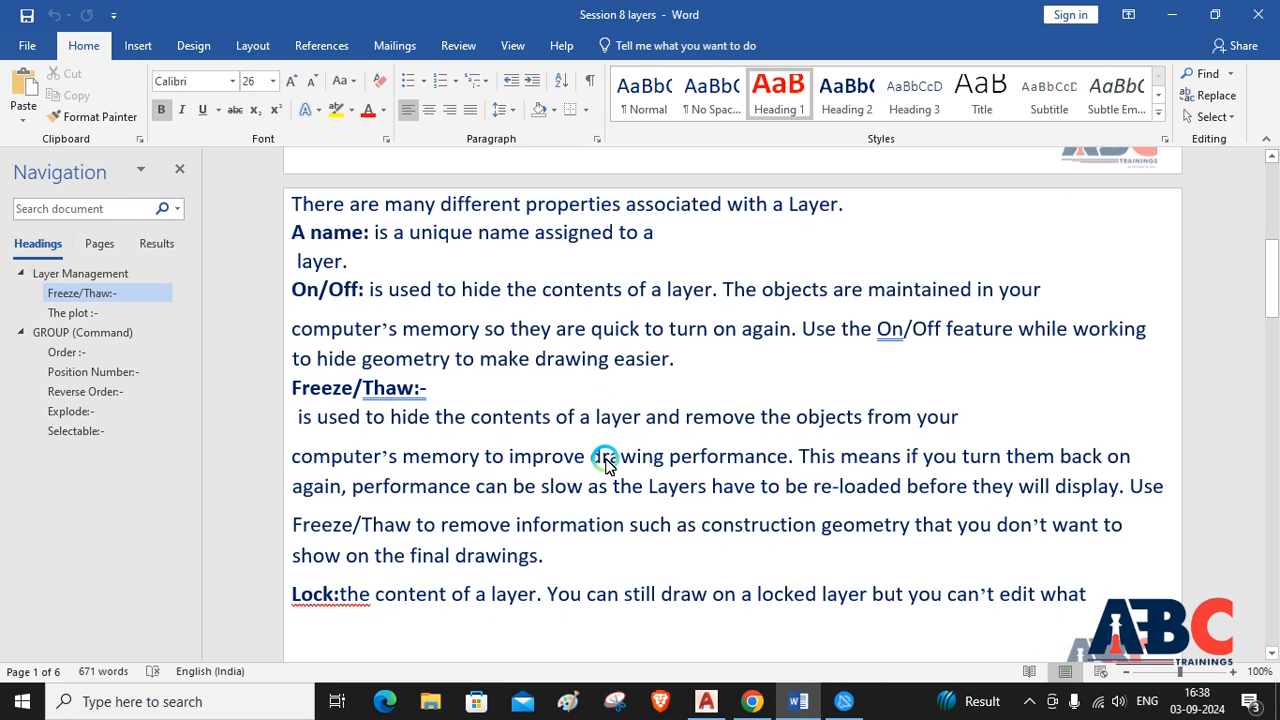
{"action": "scroll", "coordinate": [605, 462], "scroll_direction": "down", "scroll_amount": 1}
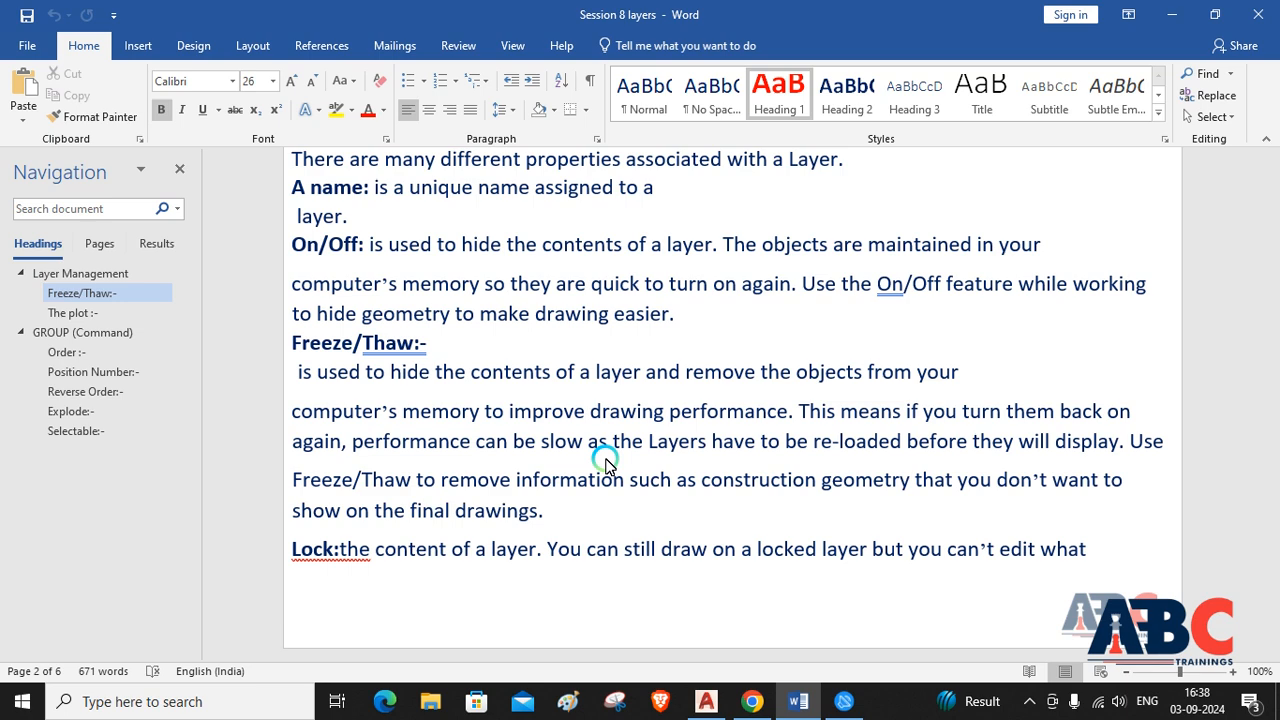
{"action": "scroll", "coordinate": [607, 466], "scroll_direction": "down", "scroll_amount": 1}
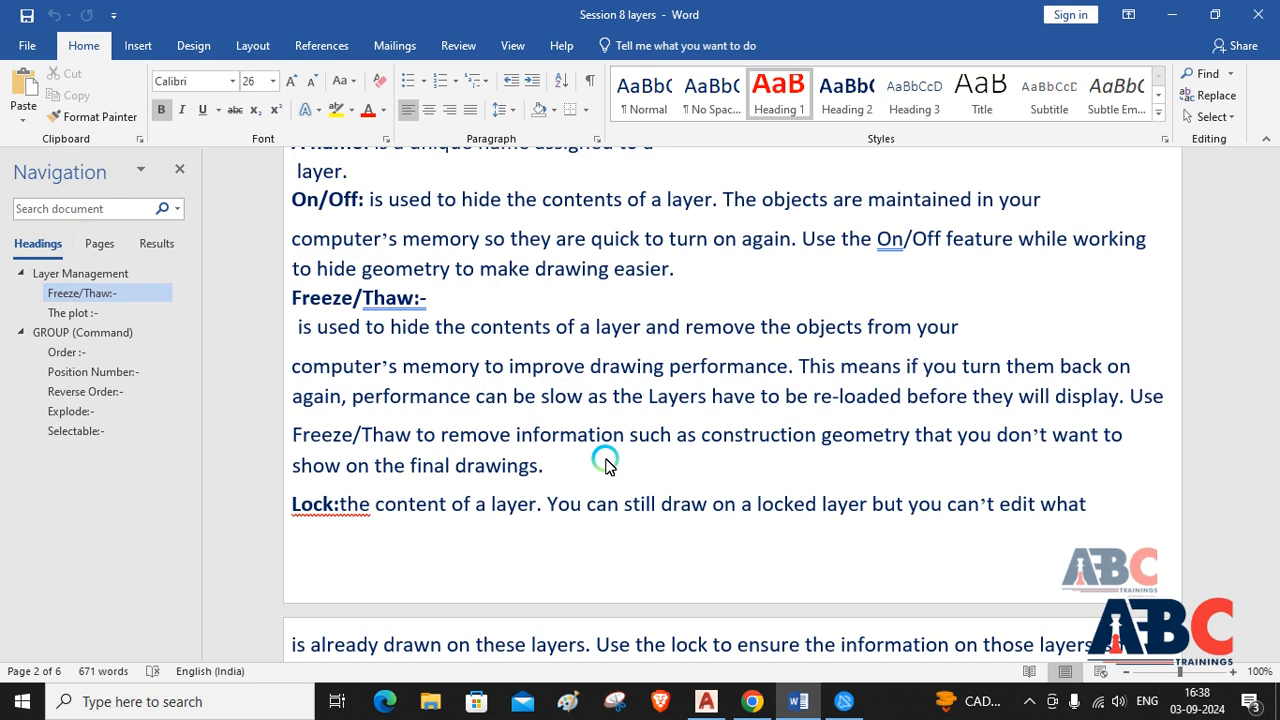
{"action": "scroll", "coordinate": [605, 464], "scroll_direction": "down", "scroll_amount": 1}
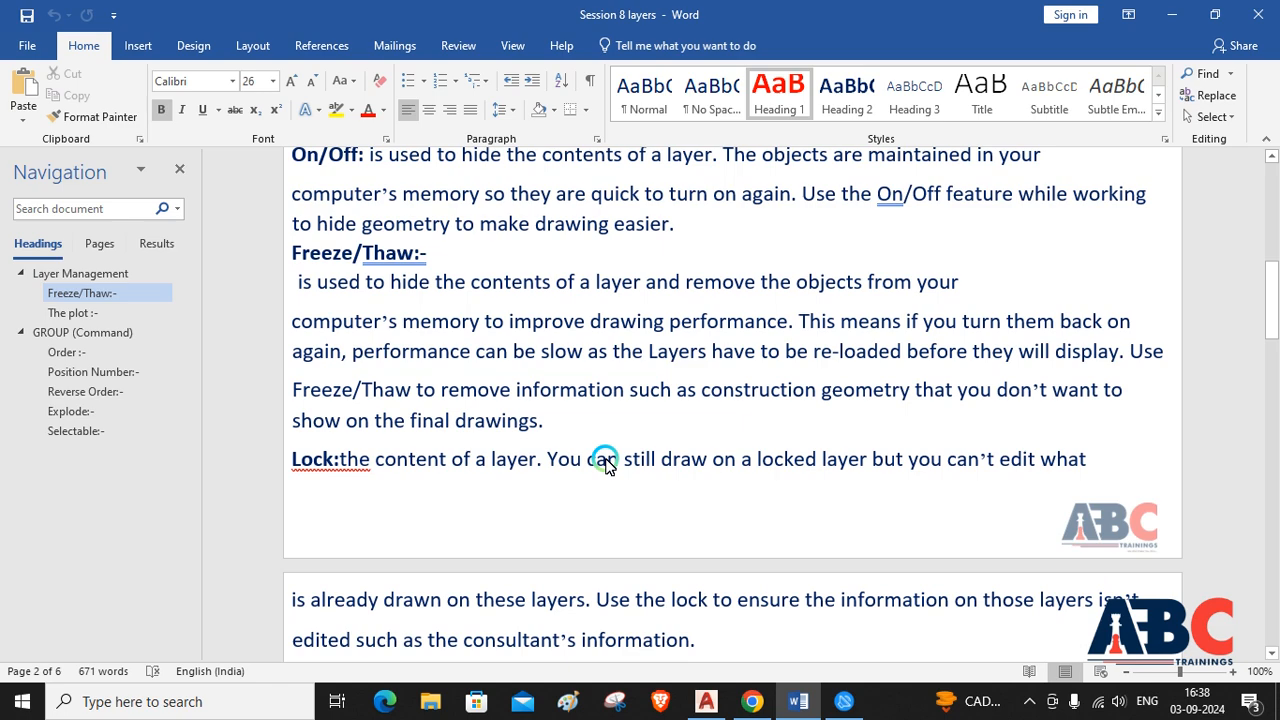
{"action": "scroll", "coordinate": [605, 464], "scroll_direction": "down", "scroll_amount": 1}
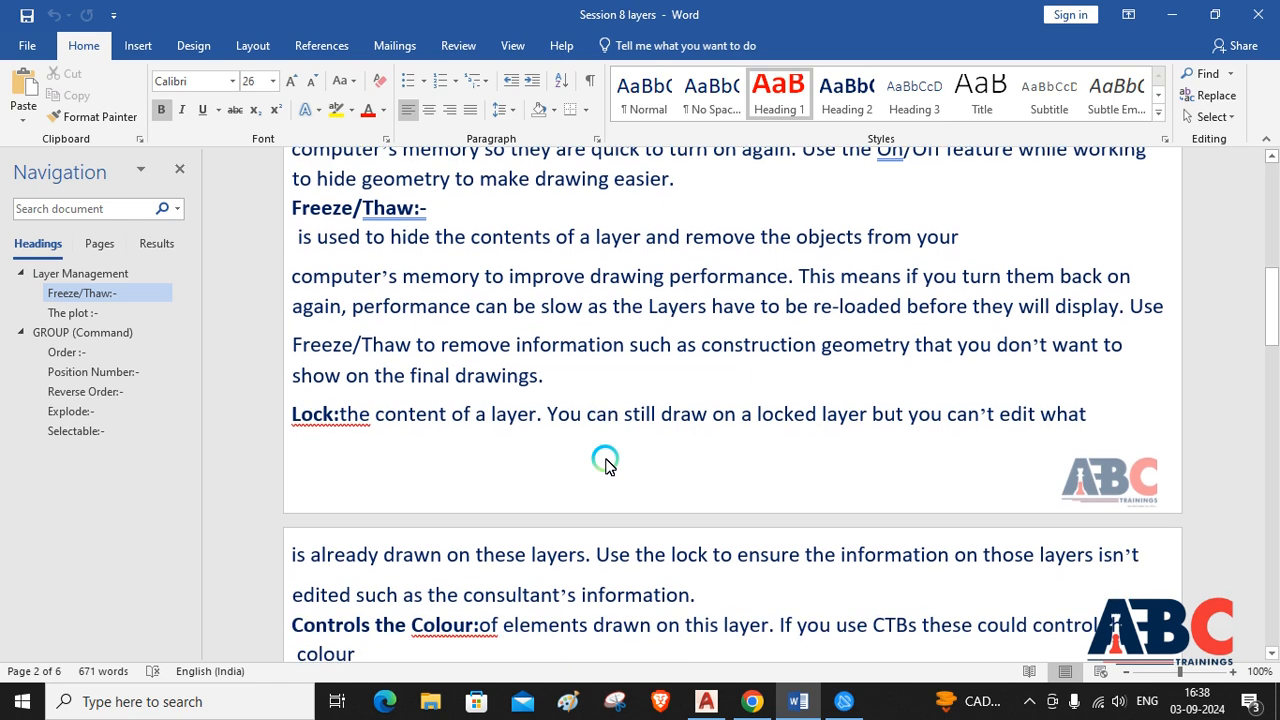
{"action": "scroll", "coordinate": [605, 464], "scroll_direction": "down", "scroll_amount": 3}
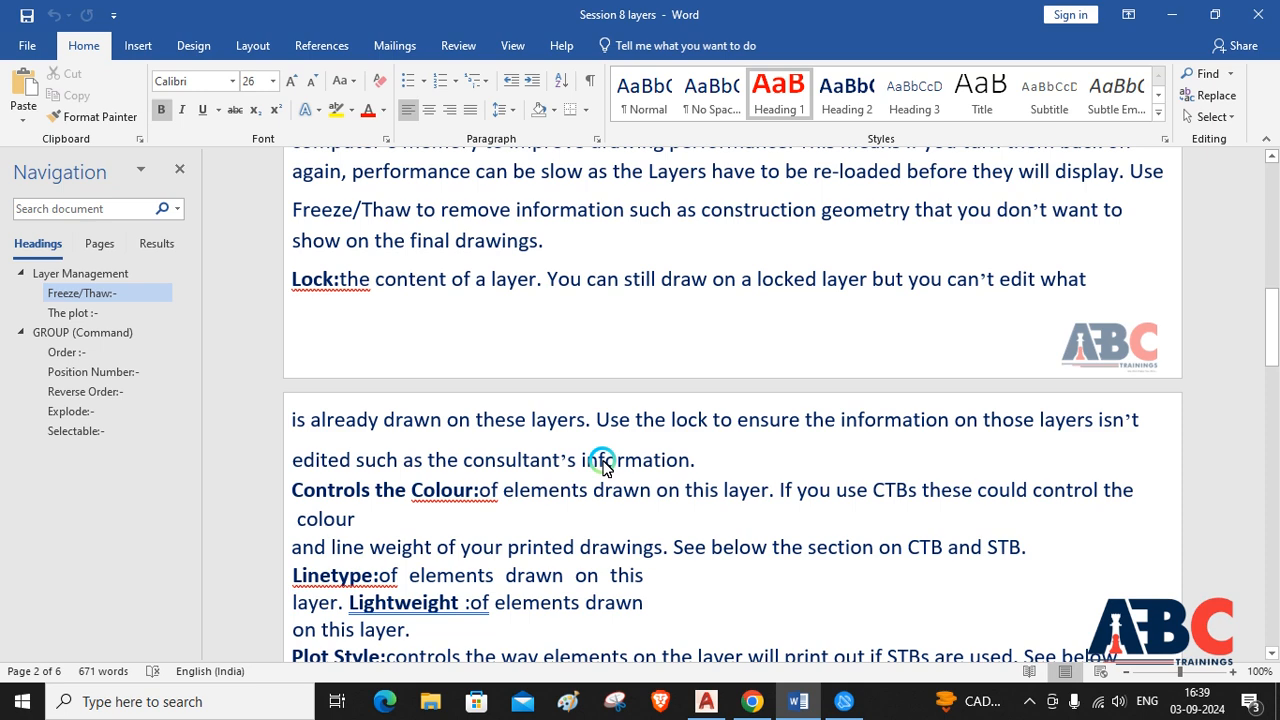
{"action": "scroll", "coordinate": [603, 463], "scroll_direction": "down", "scroll_amount": 3}
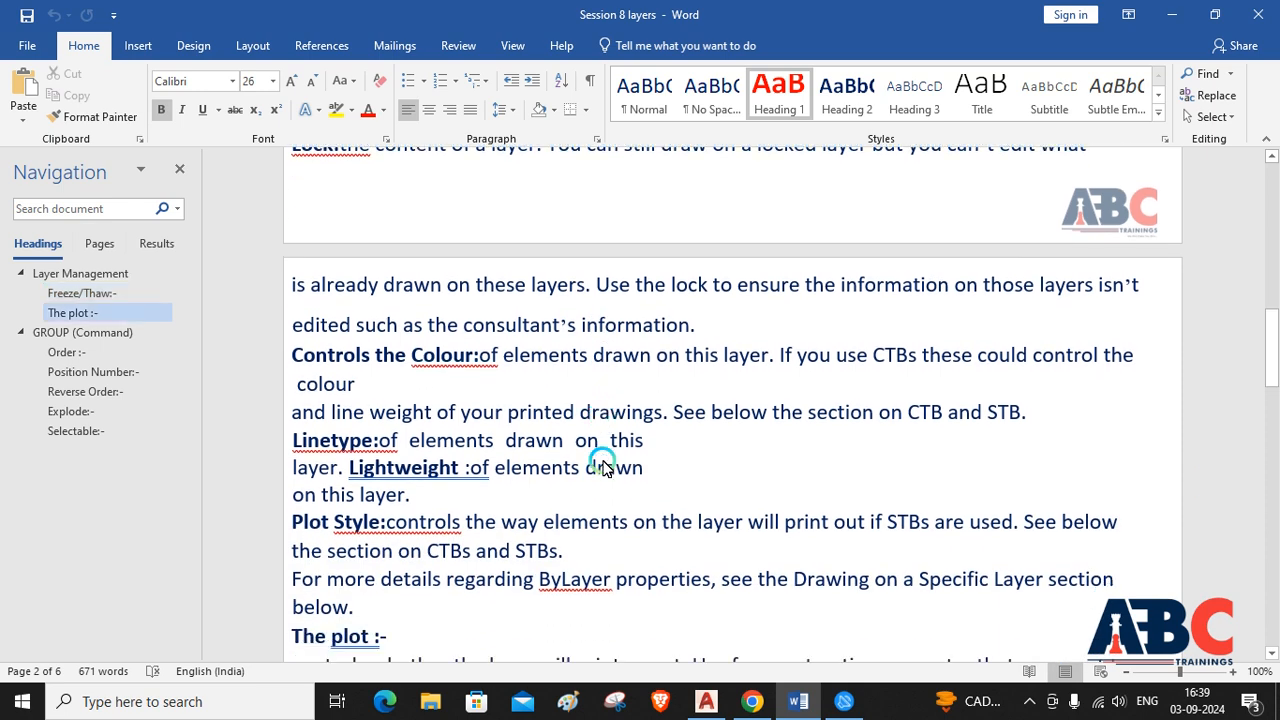
{"action": "scroll", "coordinate": [603, 467], "scroll_direction": "down", "scroll_amount": 1}
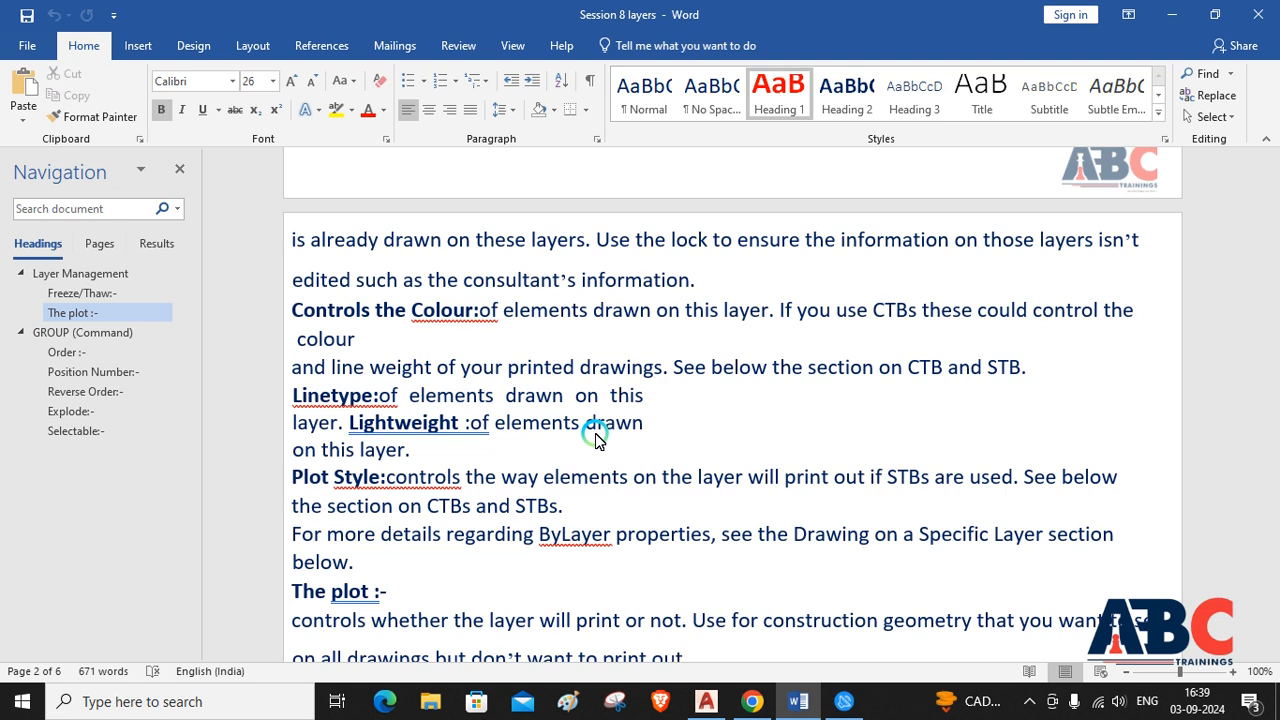
{"action": "scroll", "coordinate": [595, 433], "scroll_direction": "down", "scroll_amount": 2}
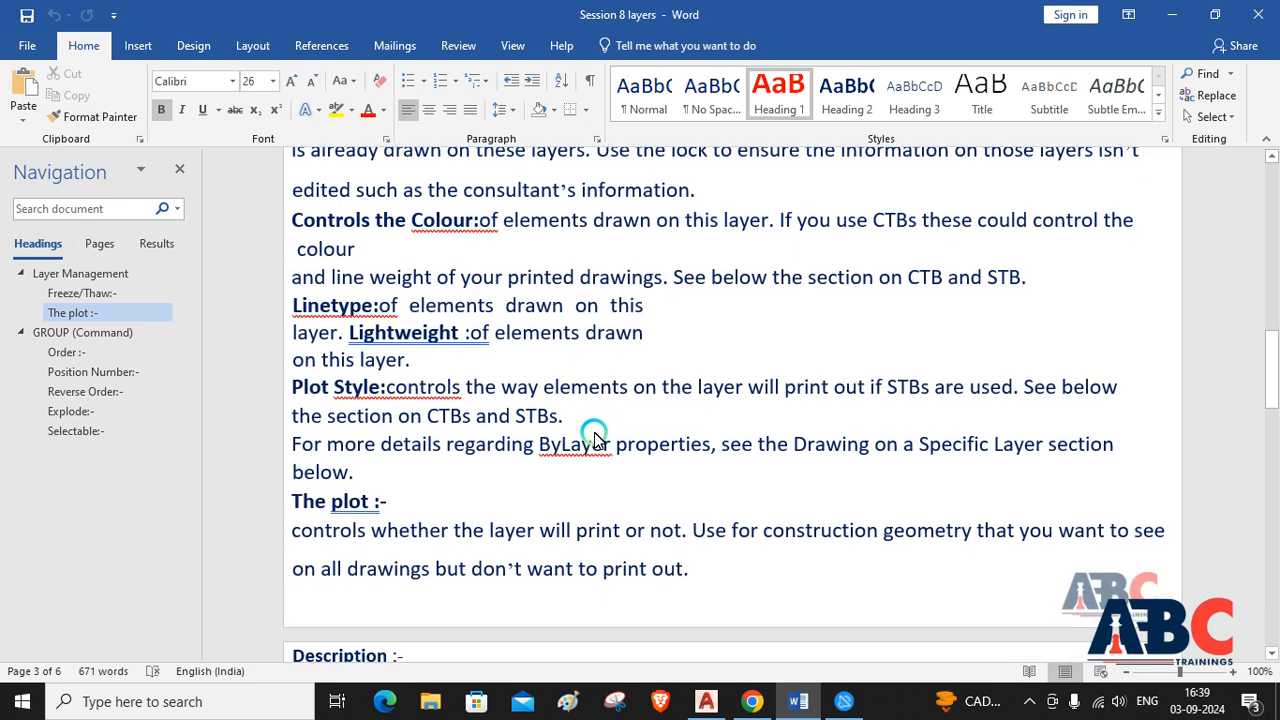
{"action": "scroll", "coordinate": [595, 440], "scroll_direction": "down", "scroll_amount": 1}
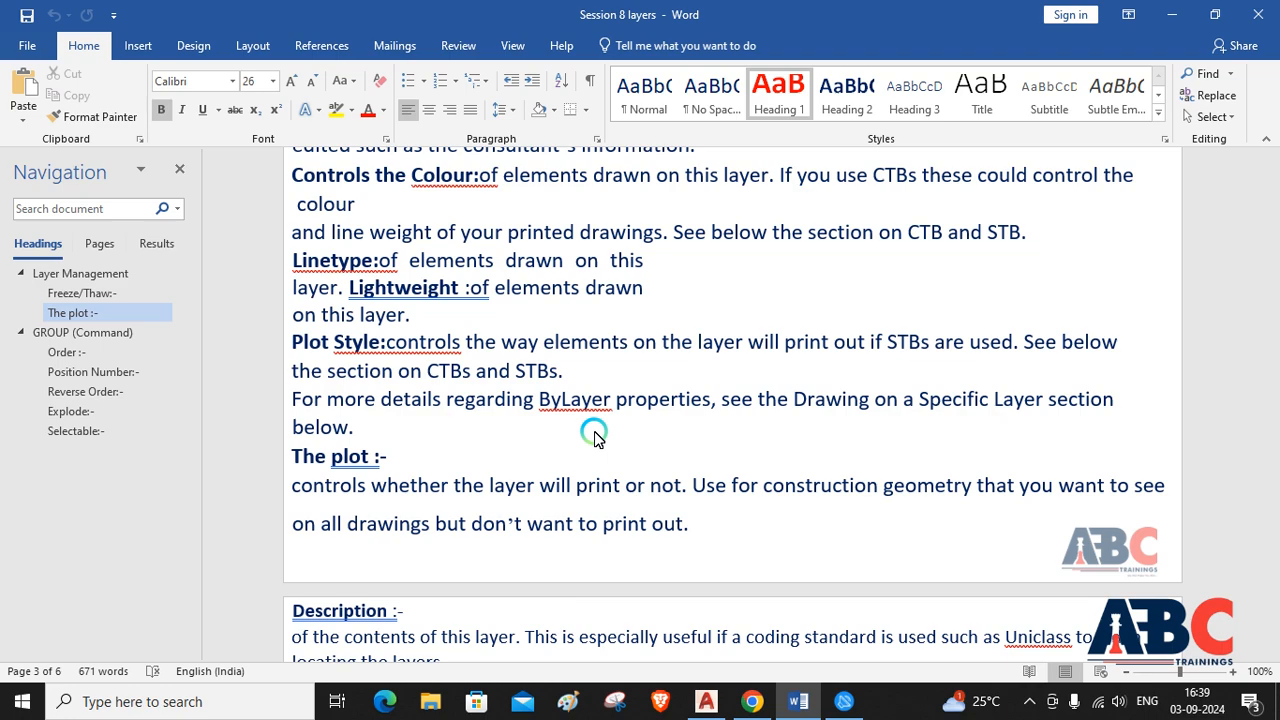
{"action": "scroll", "coordinate": [594, 437], "scroll_direction": "down", "scroll_amount": 6}
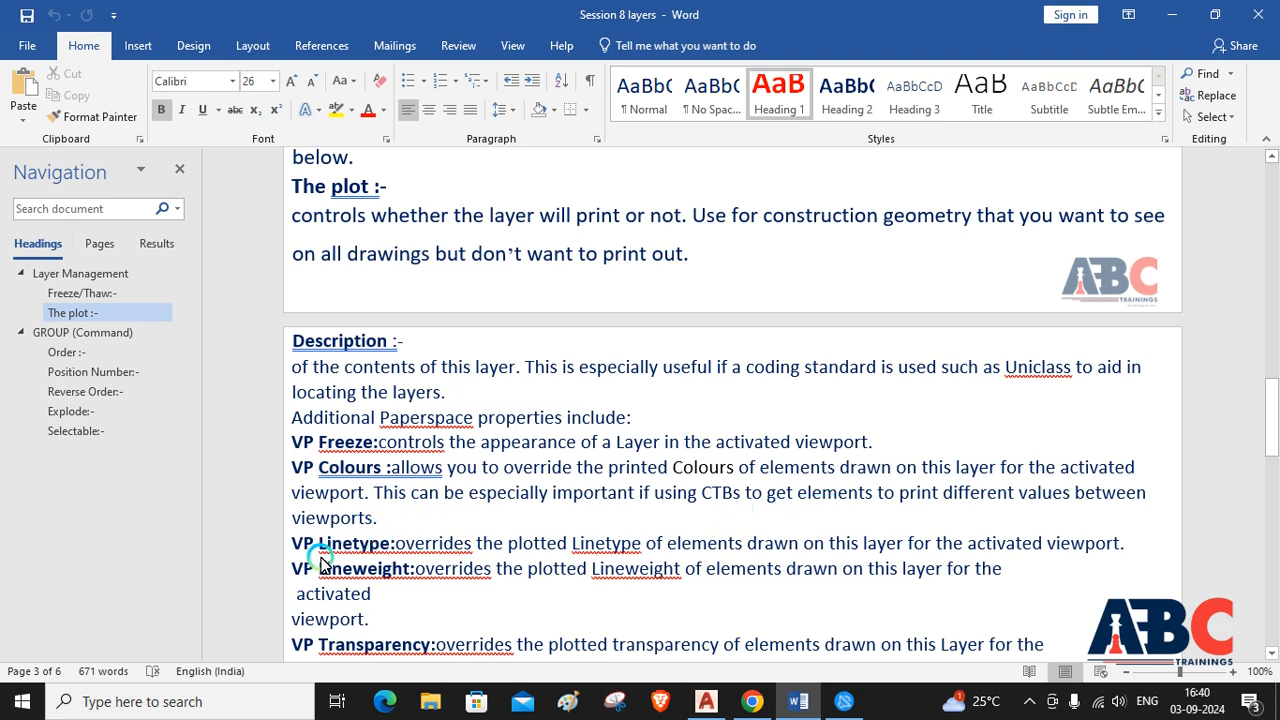
{"action": "scroll", "coordinate": [395, 543], "scroll_direction": "down", "scroll_amount": 1}
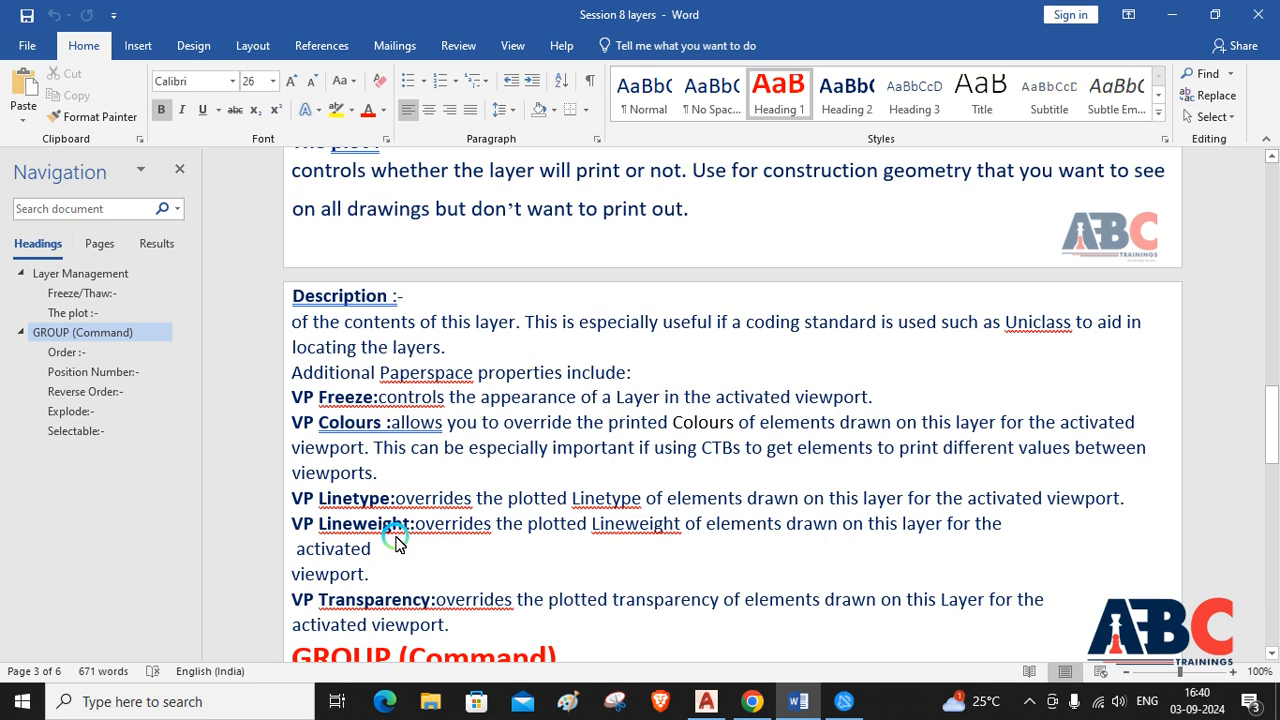
{"action": "scroll", "coordinate": [395, 543], "scroll_direction": "down", "scroll_amount": 1}
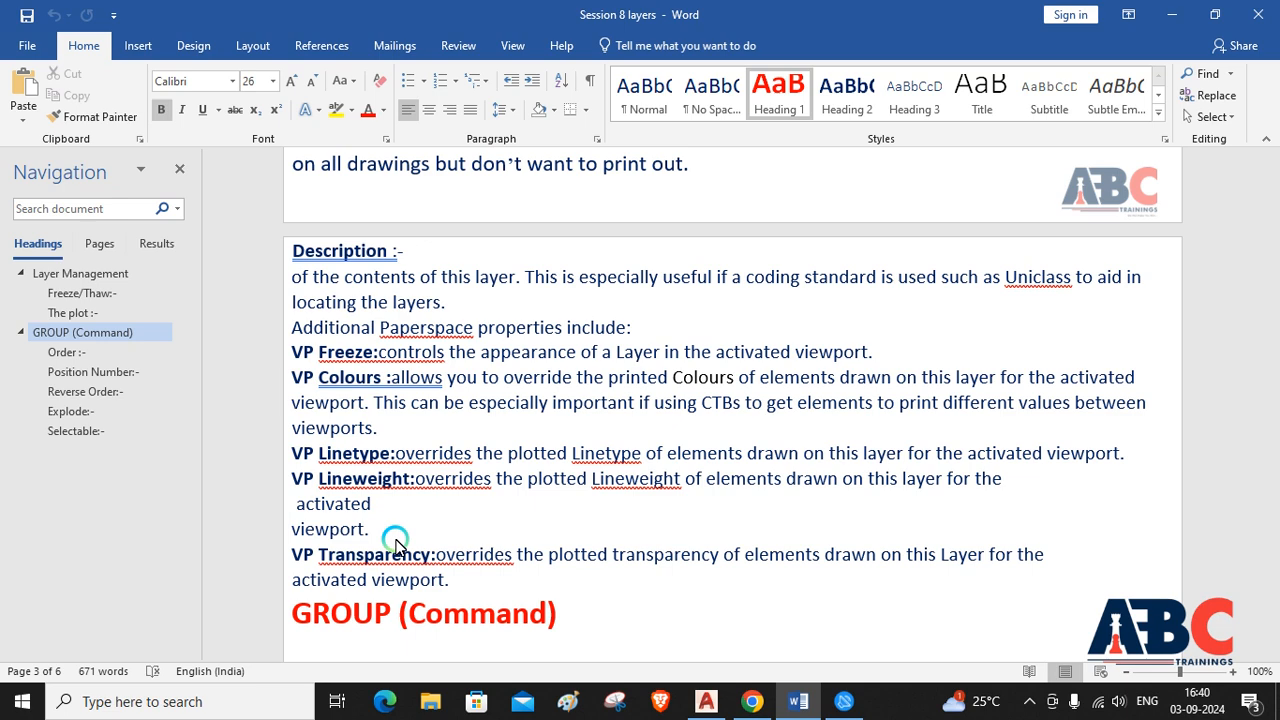
- Read the GROUP command notes, covering Order, Position Number, Reverse Order, Add, Remove, Explode, Rename and Selectable
{"action": "scroll", "coordinate": [395, 543], "scroll_direction": "down", "scroll_amount": 5}
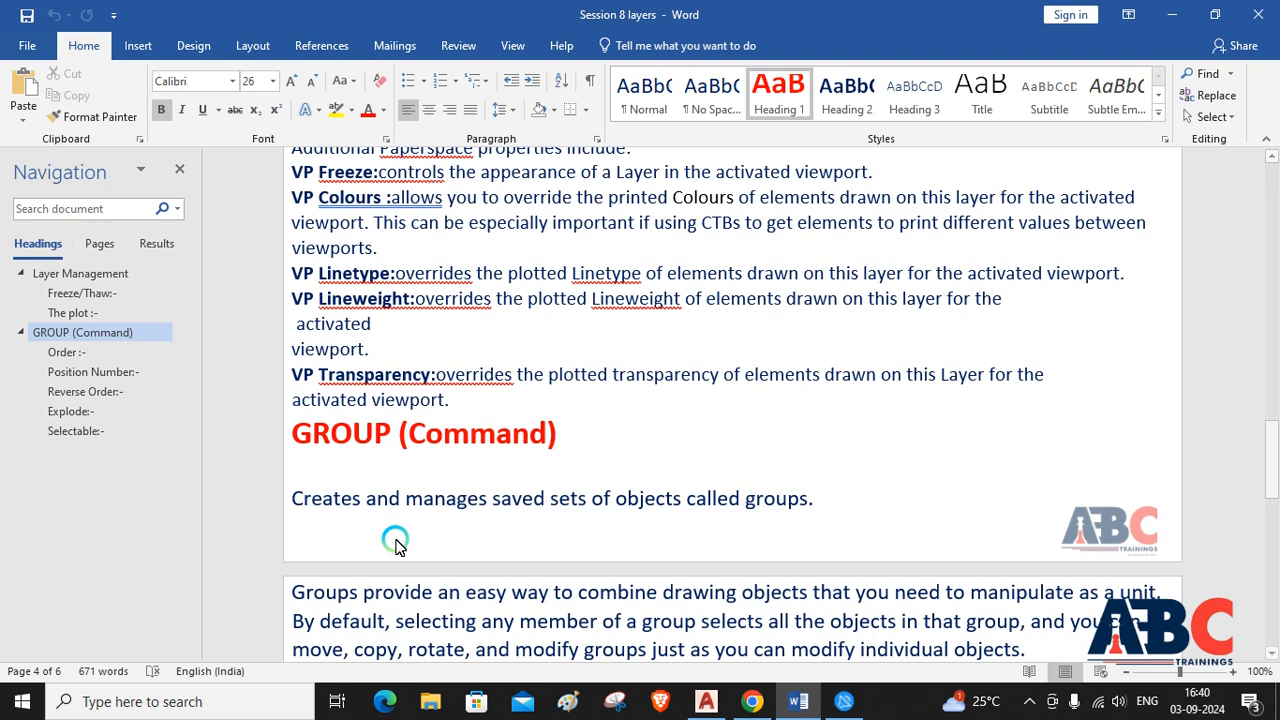
{"action": "scroll", "coordinate": [395, 543], "scroll_direction": "down", "scroll_amount": 3}
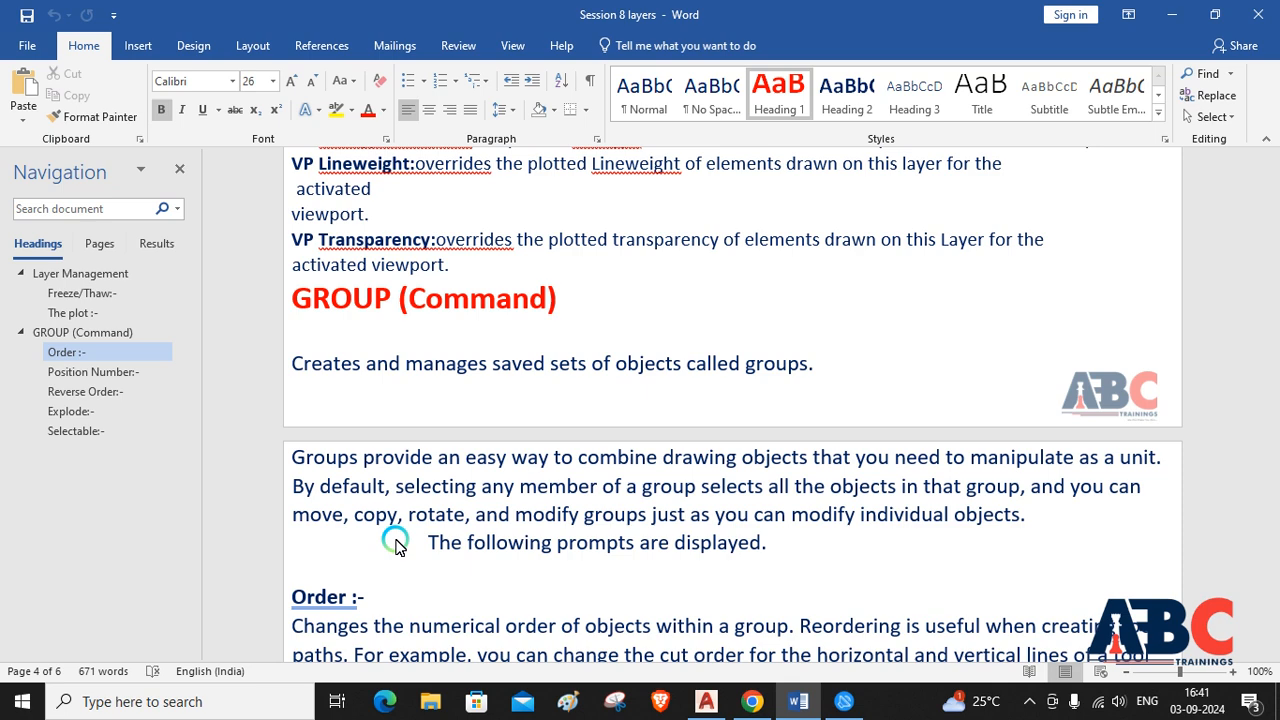
{"action": "scroll", "coordinate": [395, 543], "scroll_direction": "down", "scroll_amount": 5}
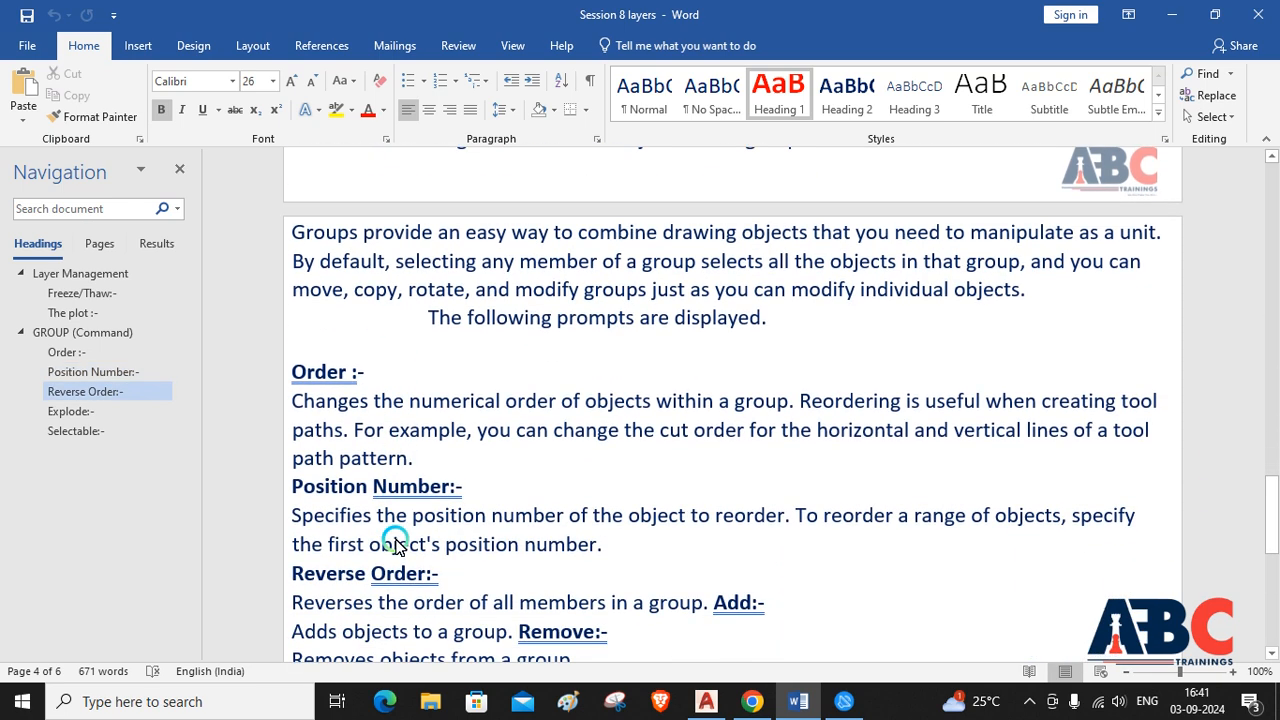
{"action": "scroll", "coordinate": [395, 543], "scroll_direction": "down", "scroll_amount": 1}
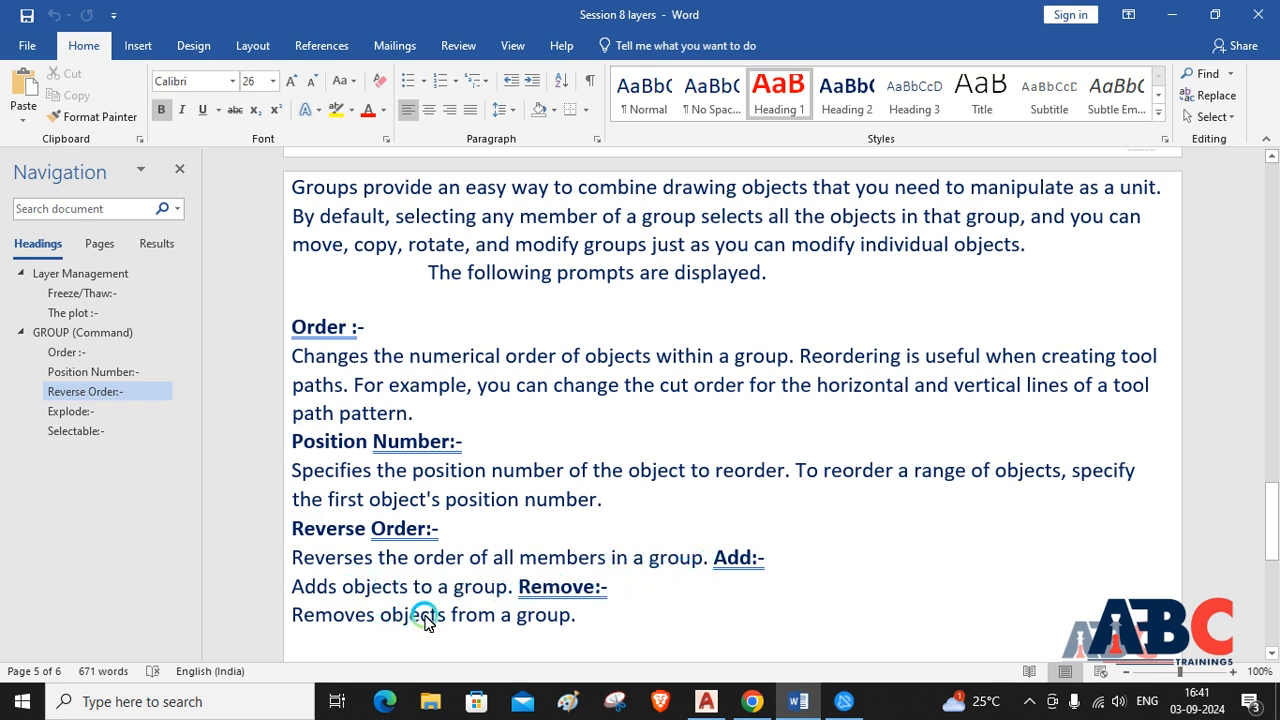
{"action": "scroll", "coordinate": [478, 605], "scroll_direction": "down", "scroll_amount": 5}
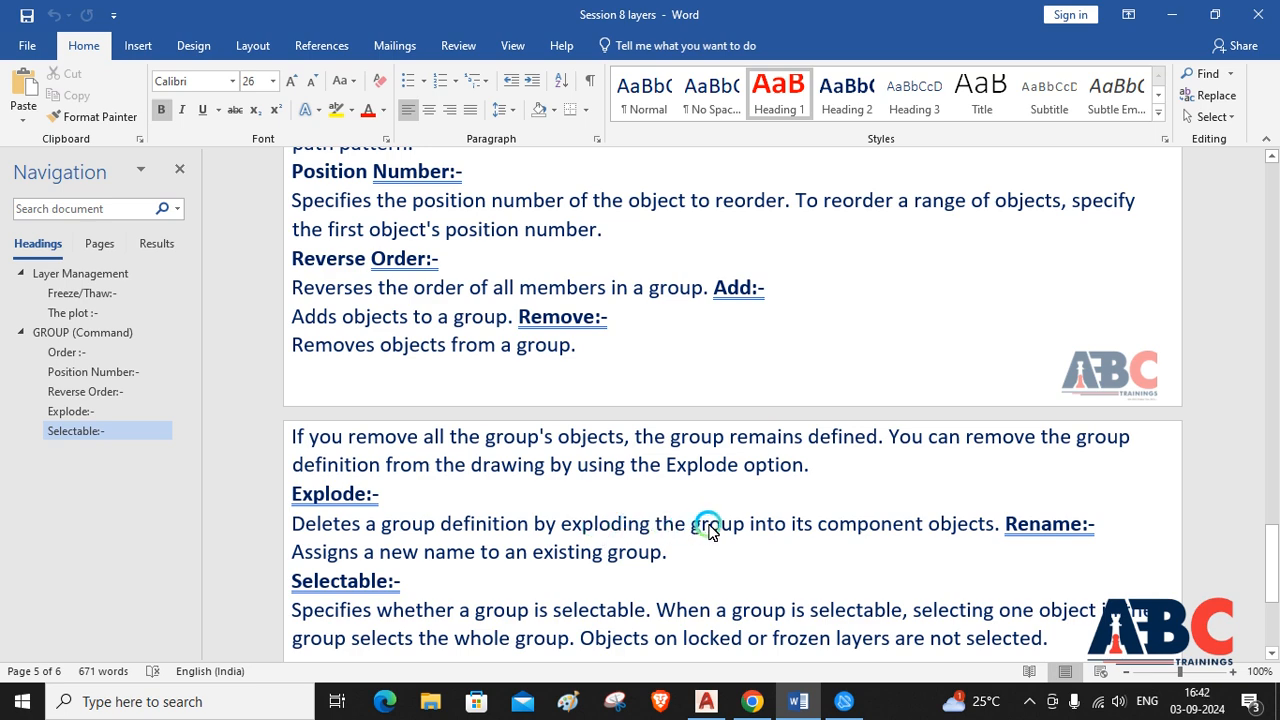
{"action": "scroll", "coordinate": [708, 530], "scroll_direction": "down", "scroll_amount": 1}
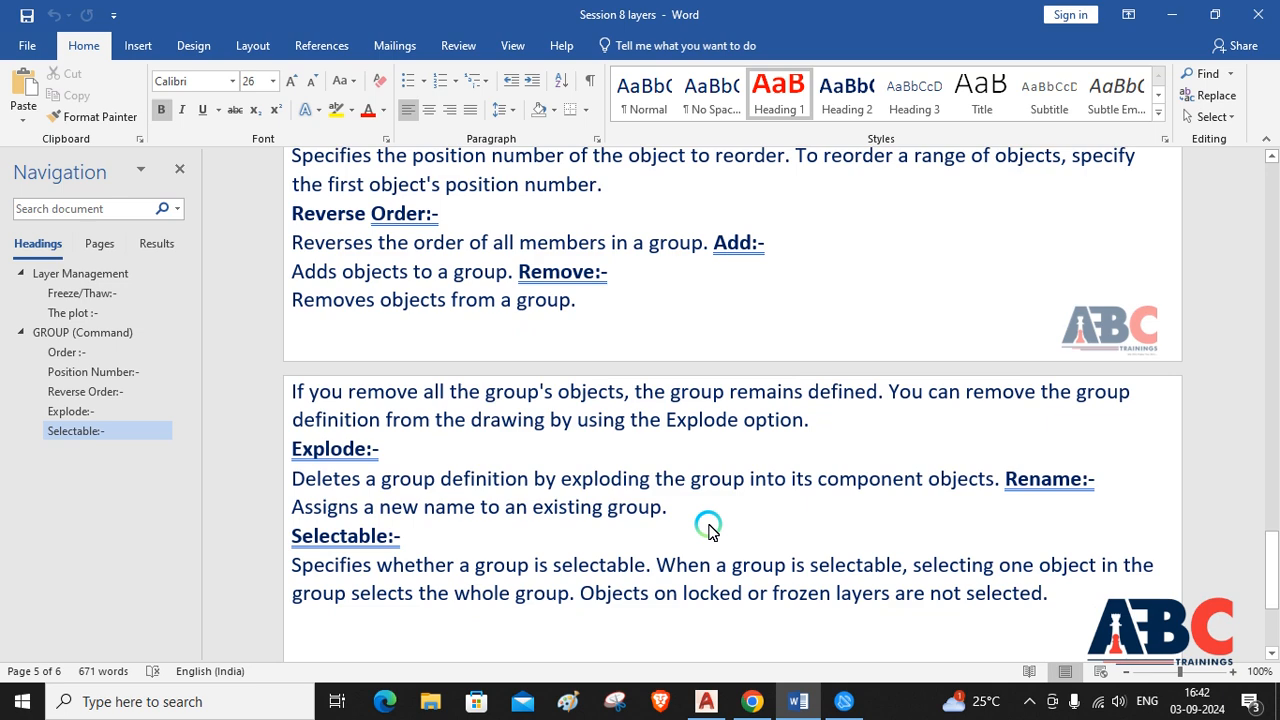
{"action": "scroll", "coordinate": [708, 530], "scroll_direction": "down", "scroll_amount": 2}
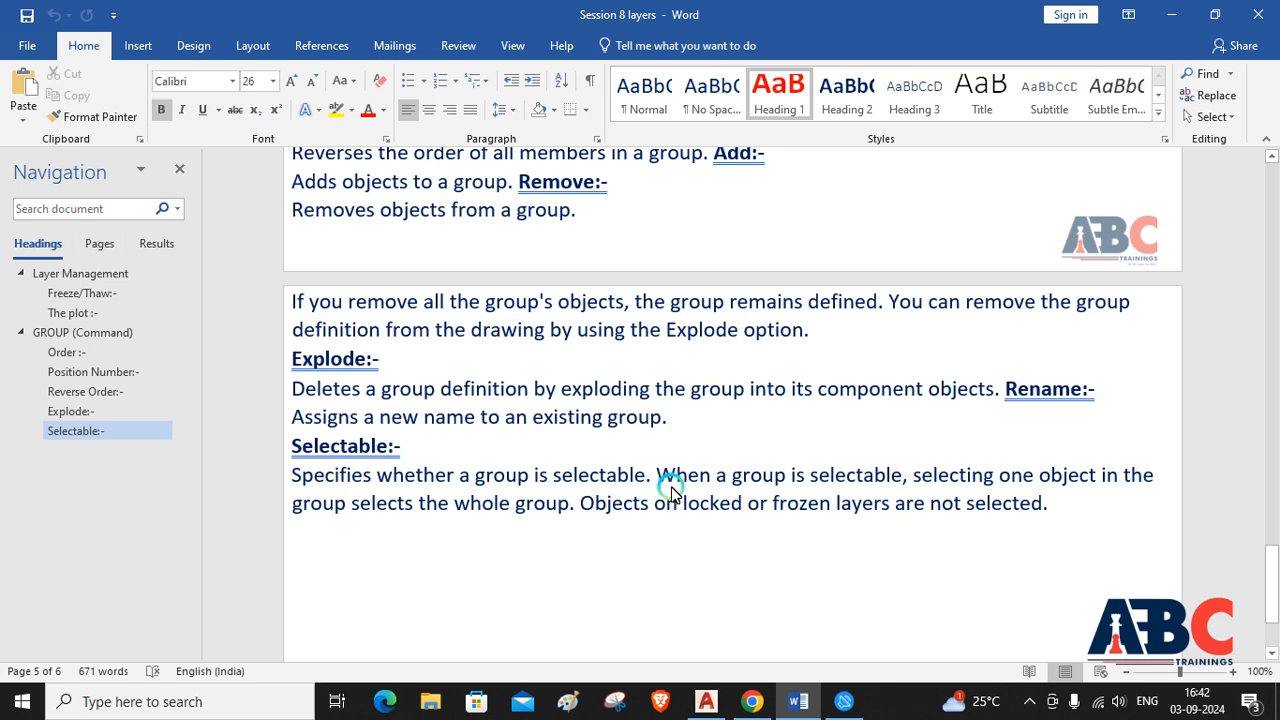
{"action": "scroll", "coordinate": [660, 430], "scroll_direction": "down", "scroll_amount": 3}
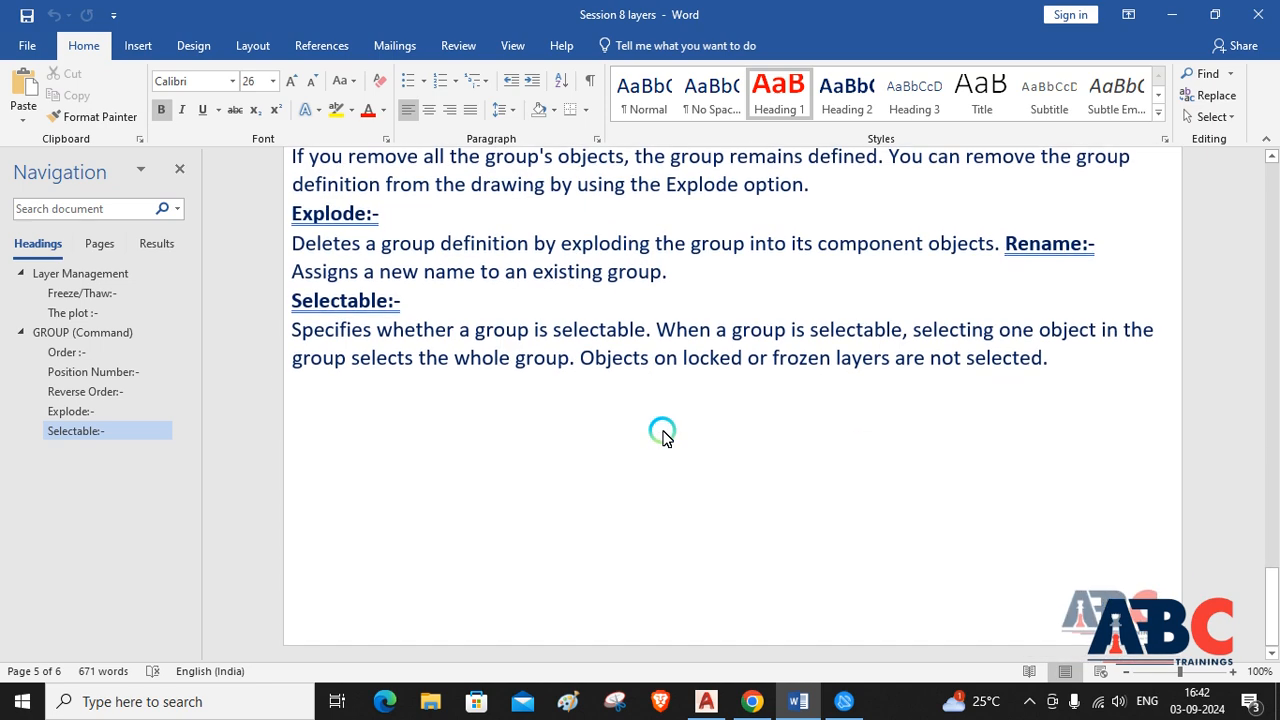
- Switch to AutoCAD and check which layers the open drawing already contains
{"action": "left_click", "coordinate": [707, 700]}
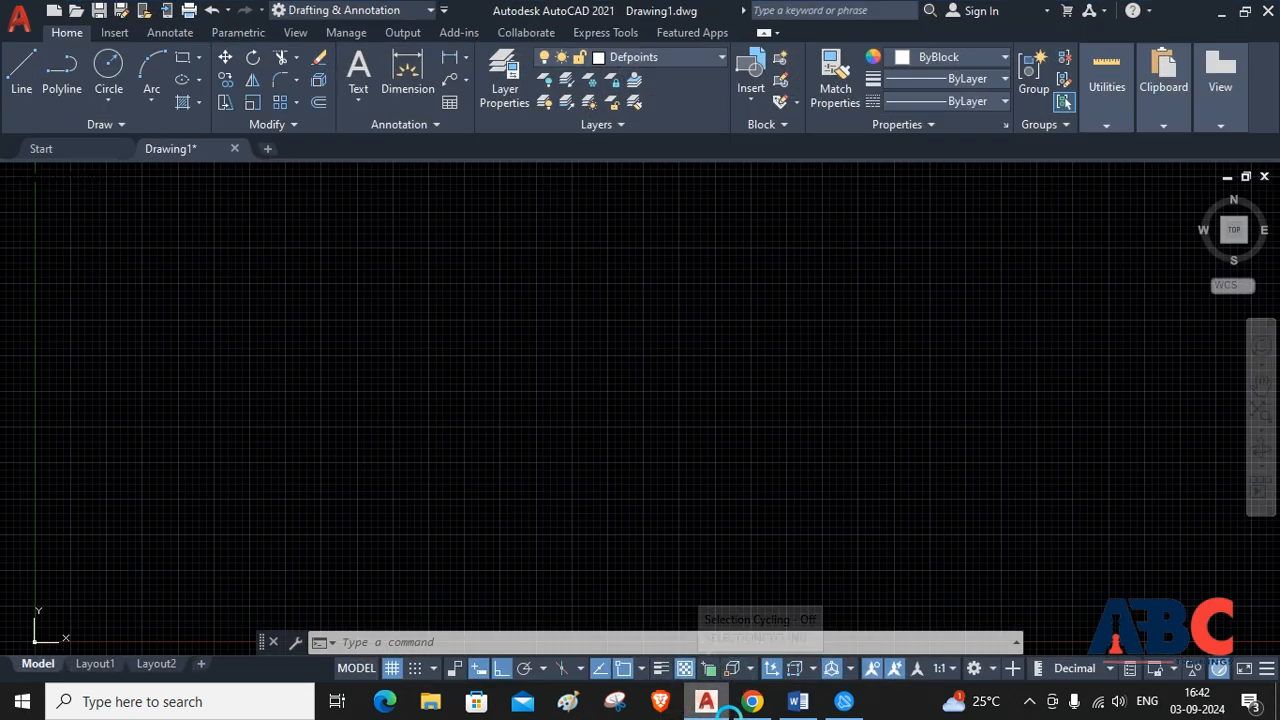
{"action": "mouse_move", "coordinate": [731, 709]}
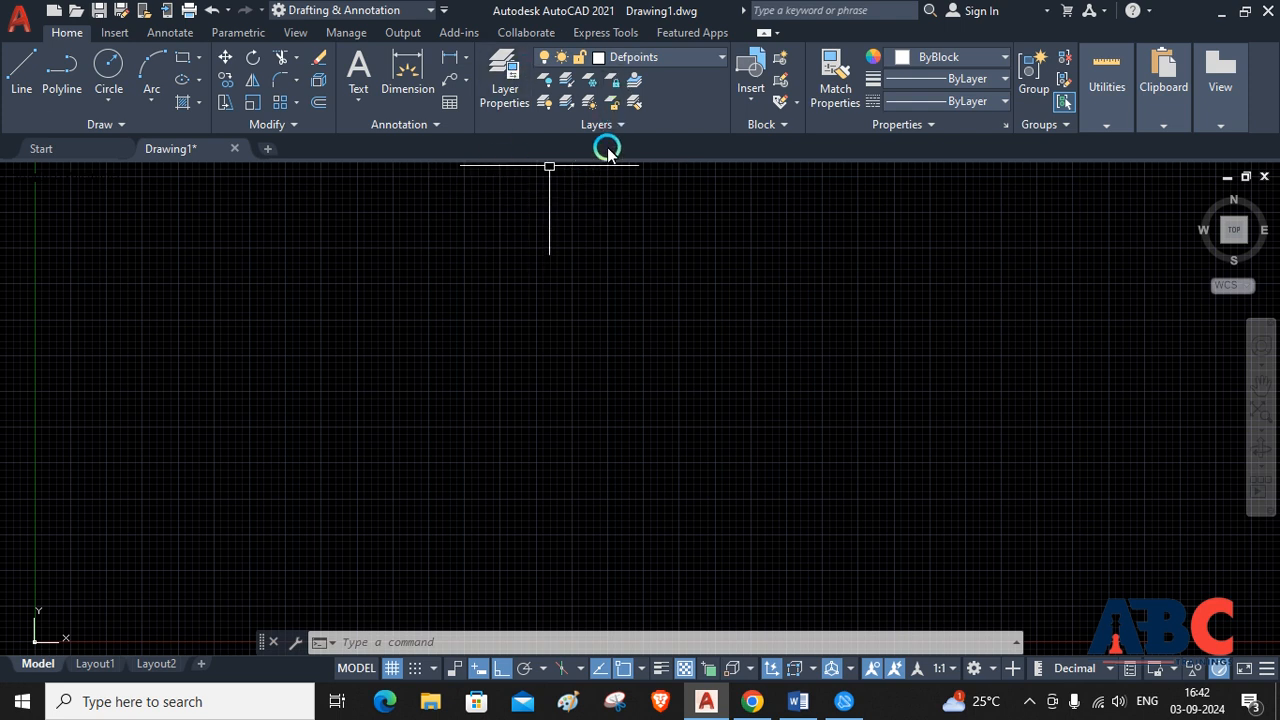
{"action": "left_click", "coordinate": [723, 58]}
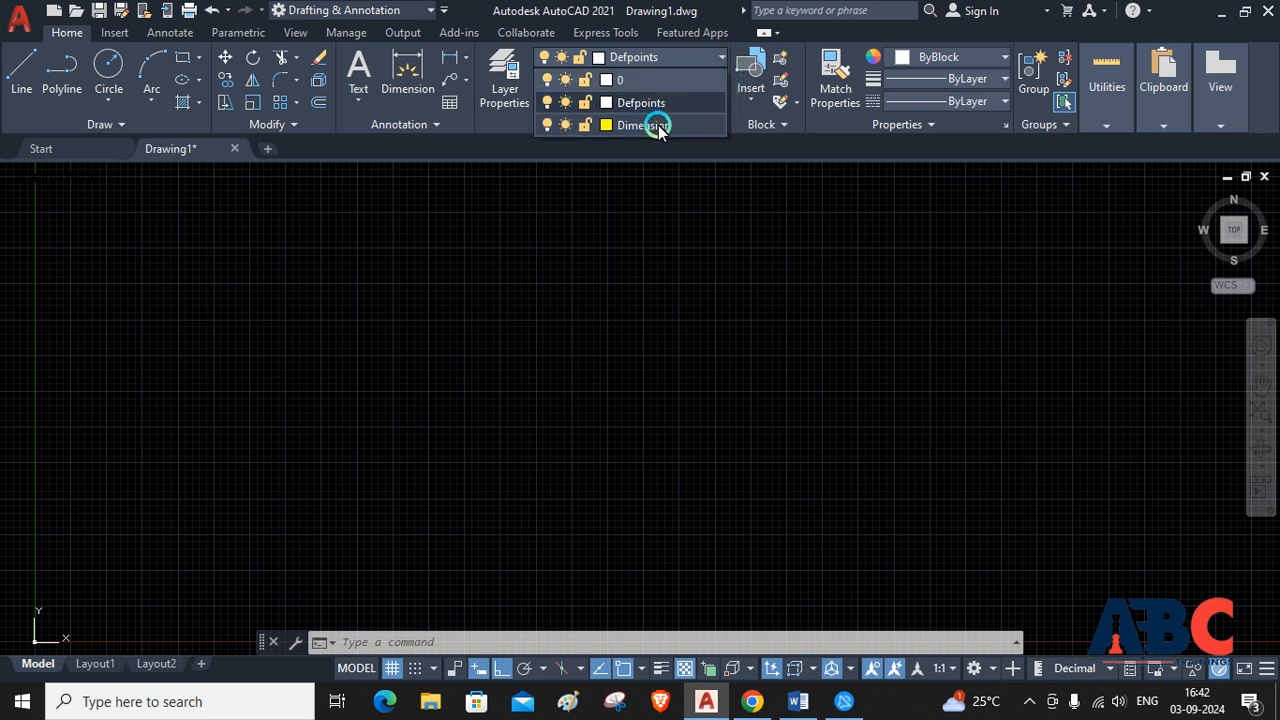
{"action": "left_click", "coordinate": [706, 60]}
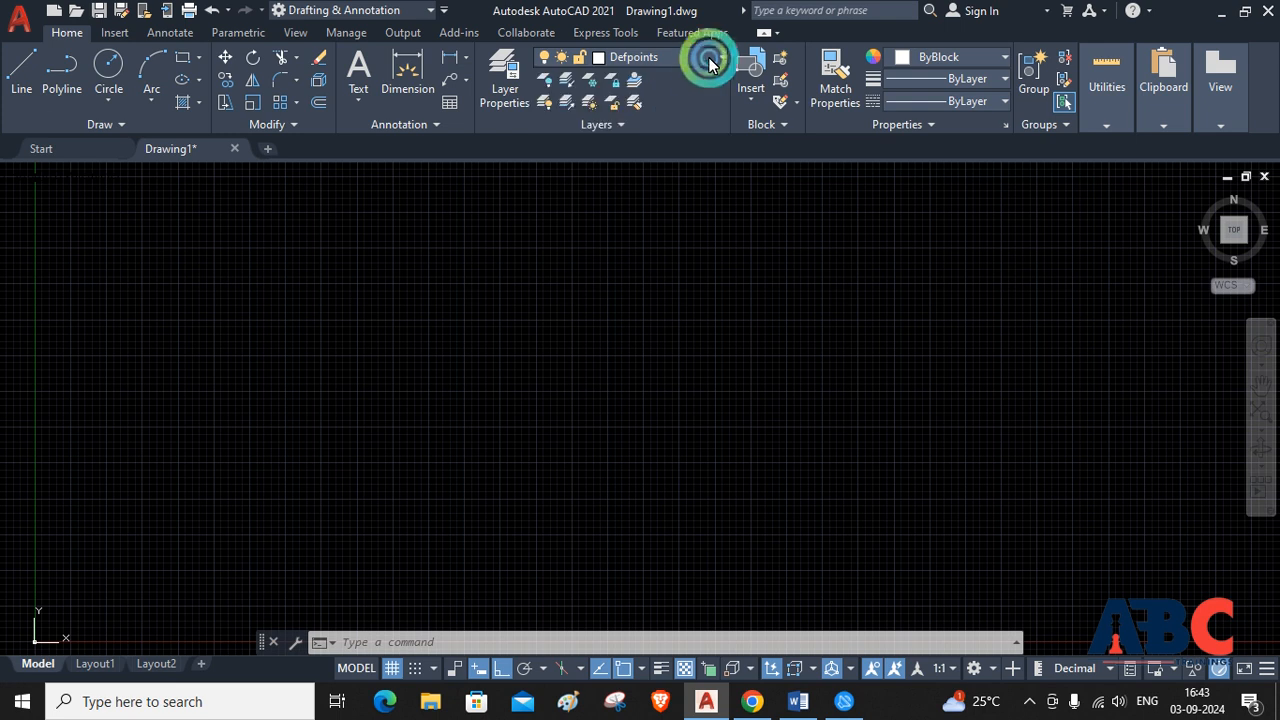
- Create a new layer named Hatch in the Layer Properties Manager and enable plotting for it
{"action": "left_click", "coordinate": [495, 83]}
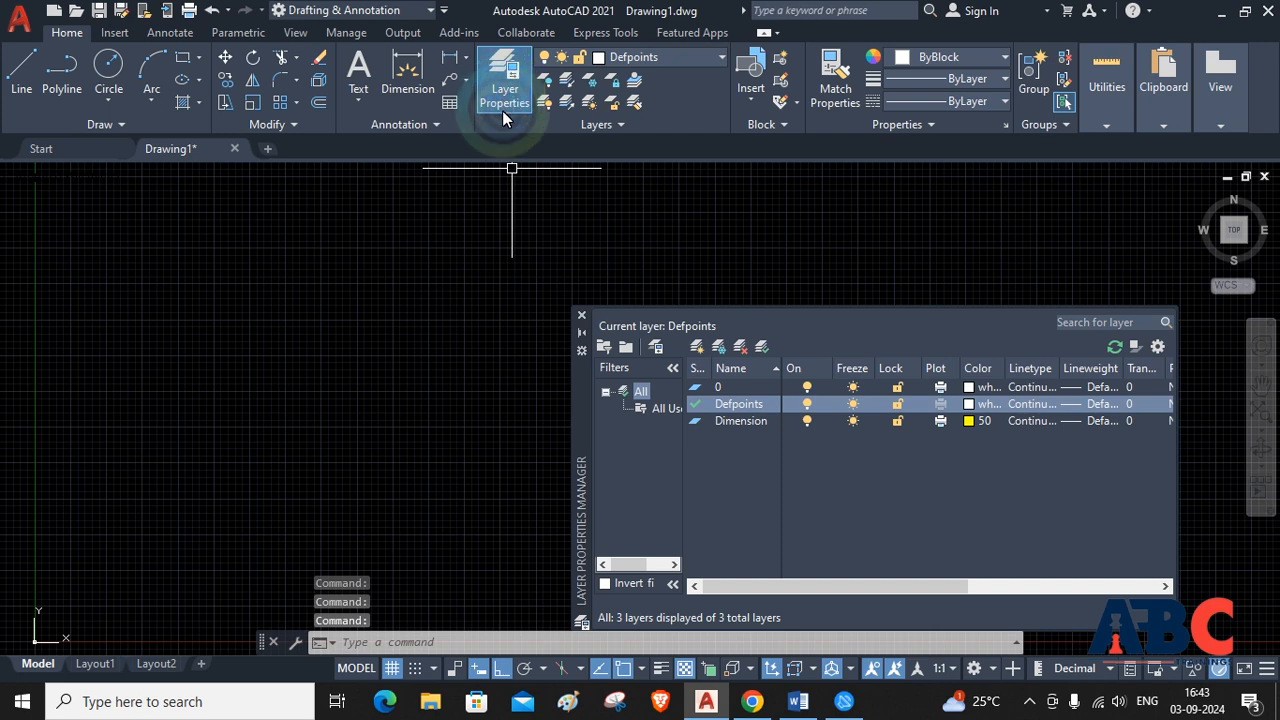
{"action": "left_click", "coordinate": [697, 346]}
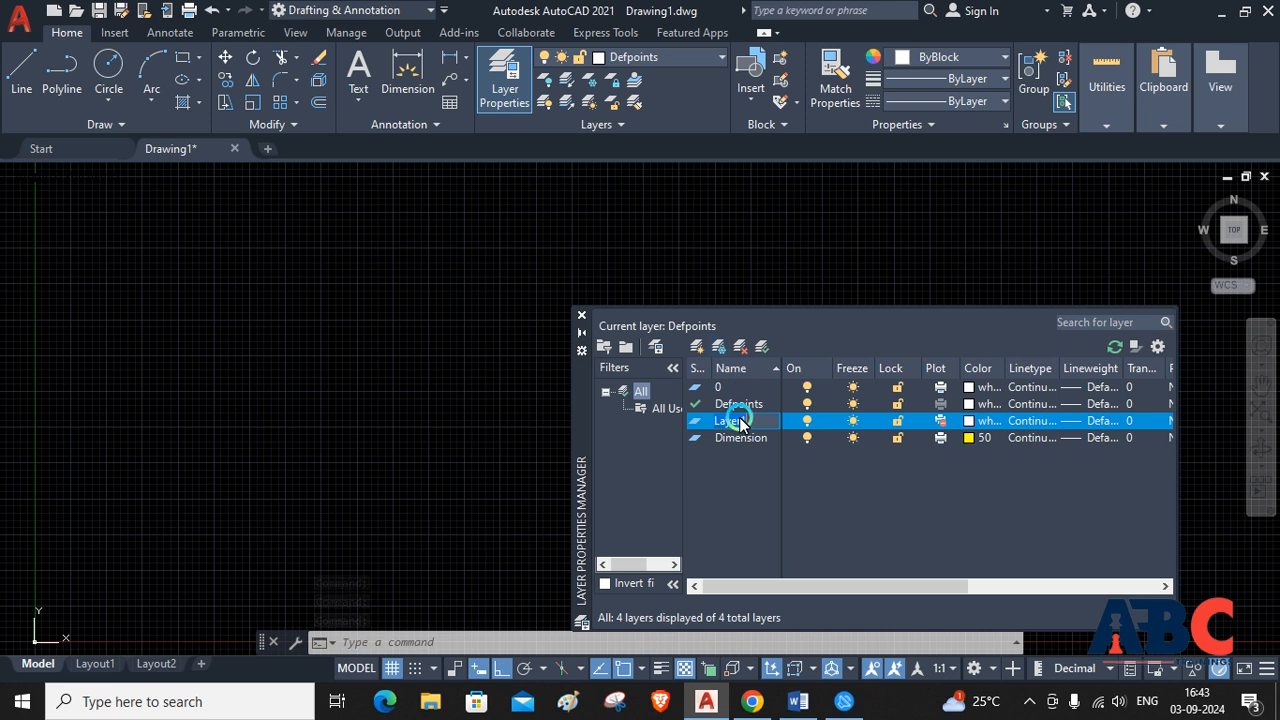
{"action": "key", "text": "BackSpace"}
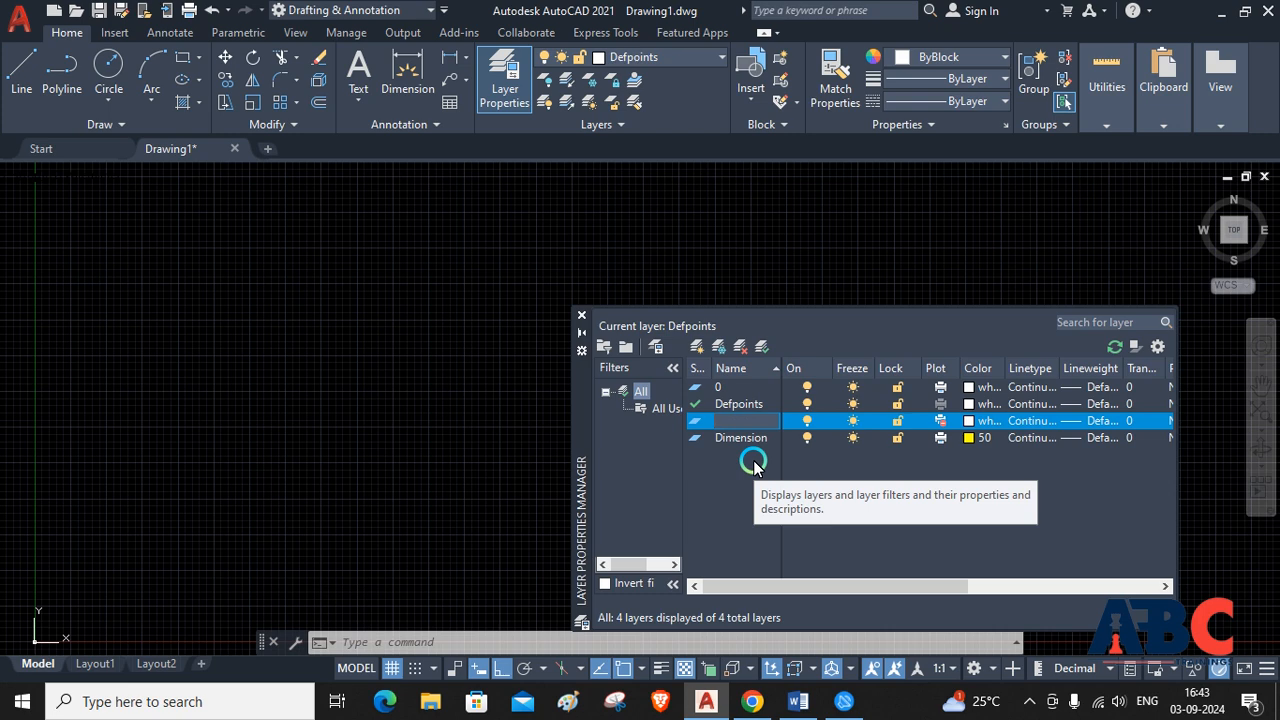
{"action": "type", "text": "Hatch"}
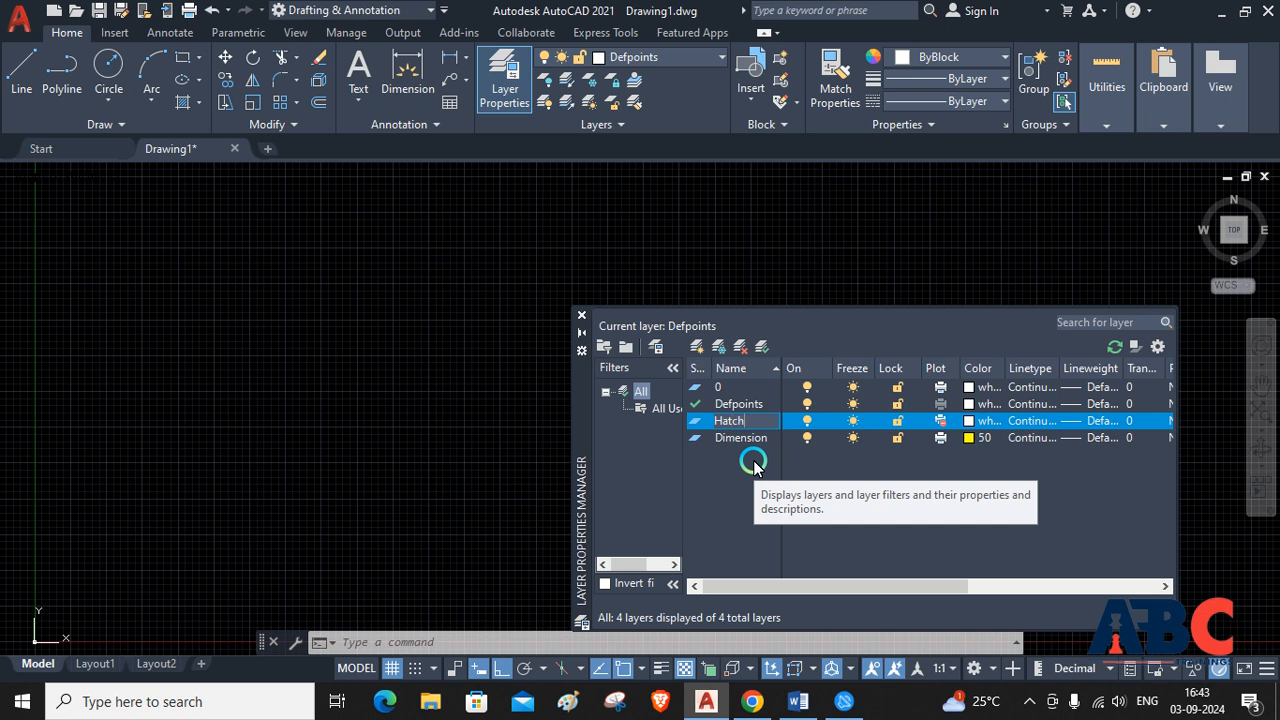
{"action": "left_click", "coordinate": [944, 426]}
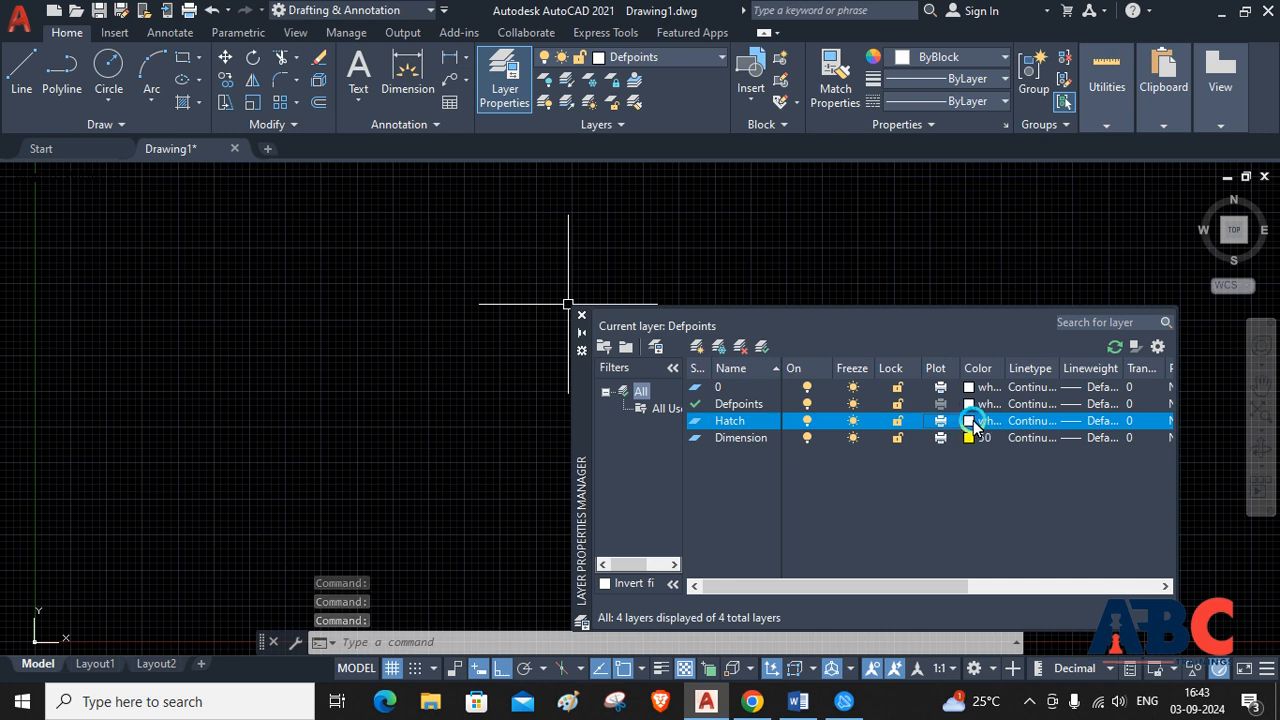
- Set the Hatch layer's color to green, index color 102
{"action": "left_click", "coordinate": [971, 422]}
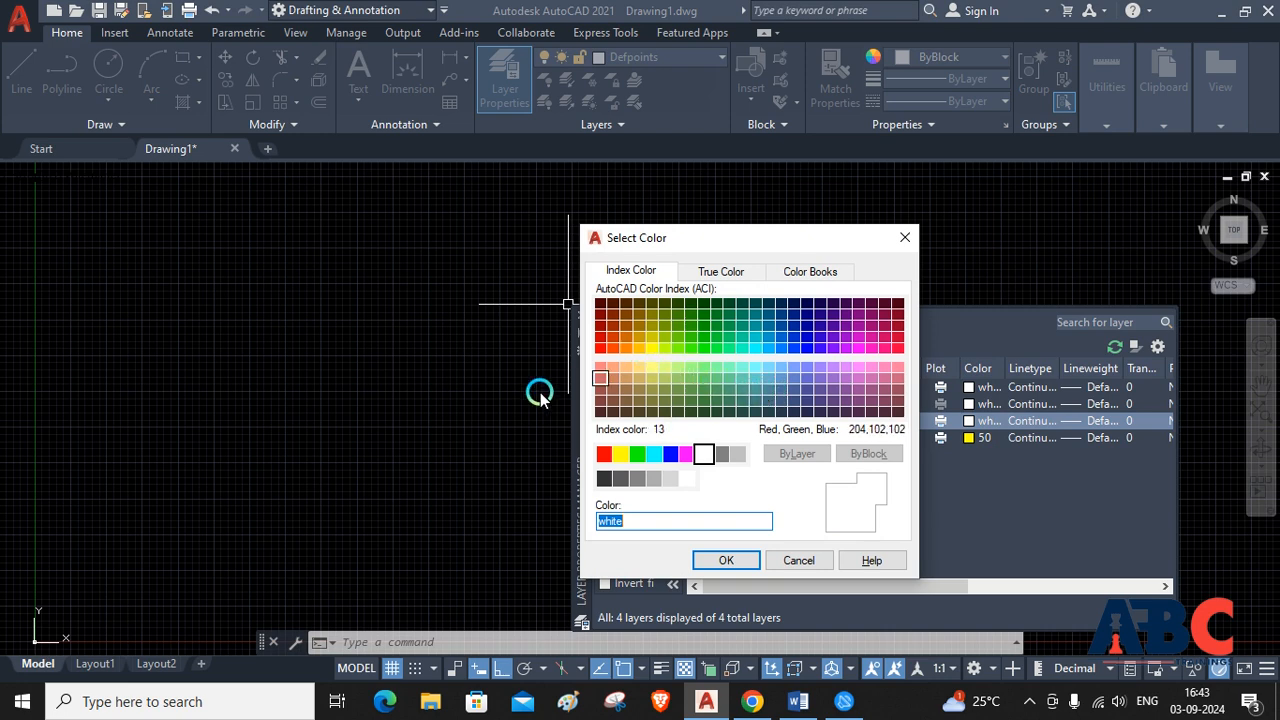
{"action": "left_click", "coordinate": [652, 347]}
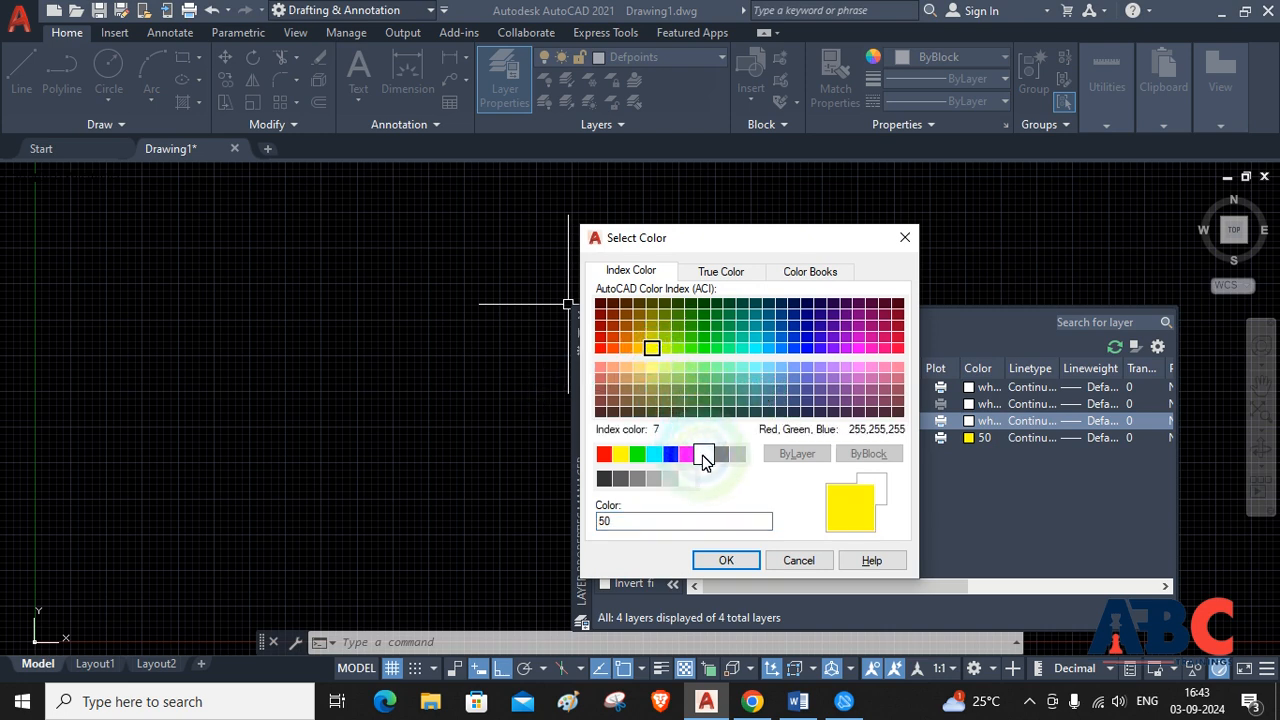
{"action": "left_click", "coordinate": [727, 558]}
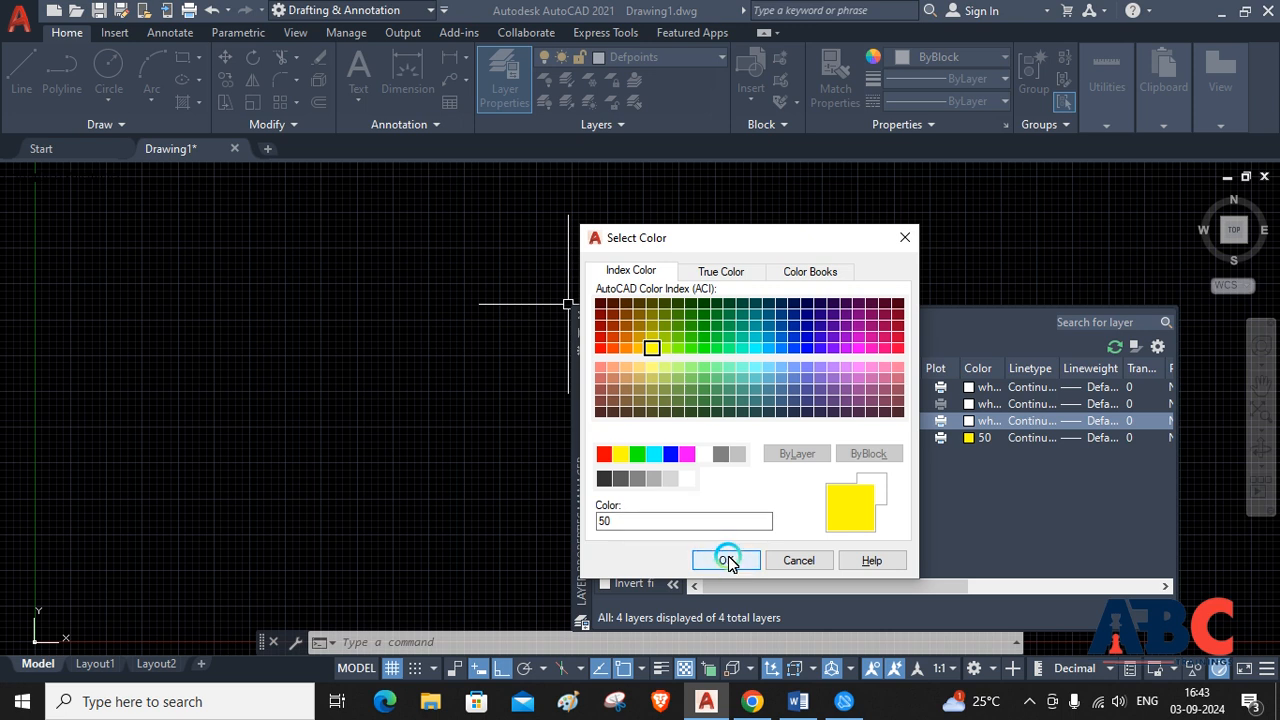
{"action": "left_click", "coordinate": [719, 335]}
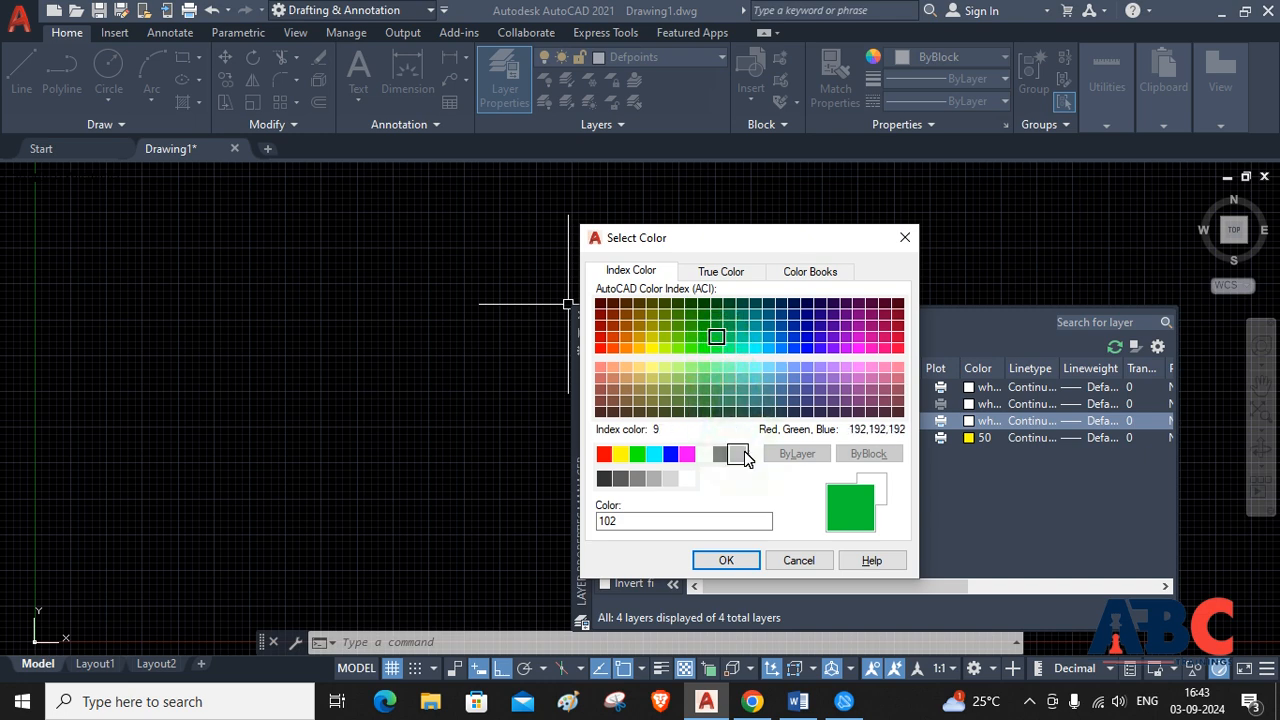
{"action": "left_click", "coordinate": [727, 560]}
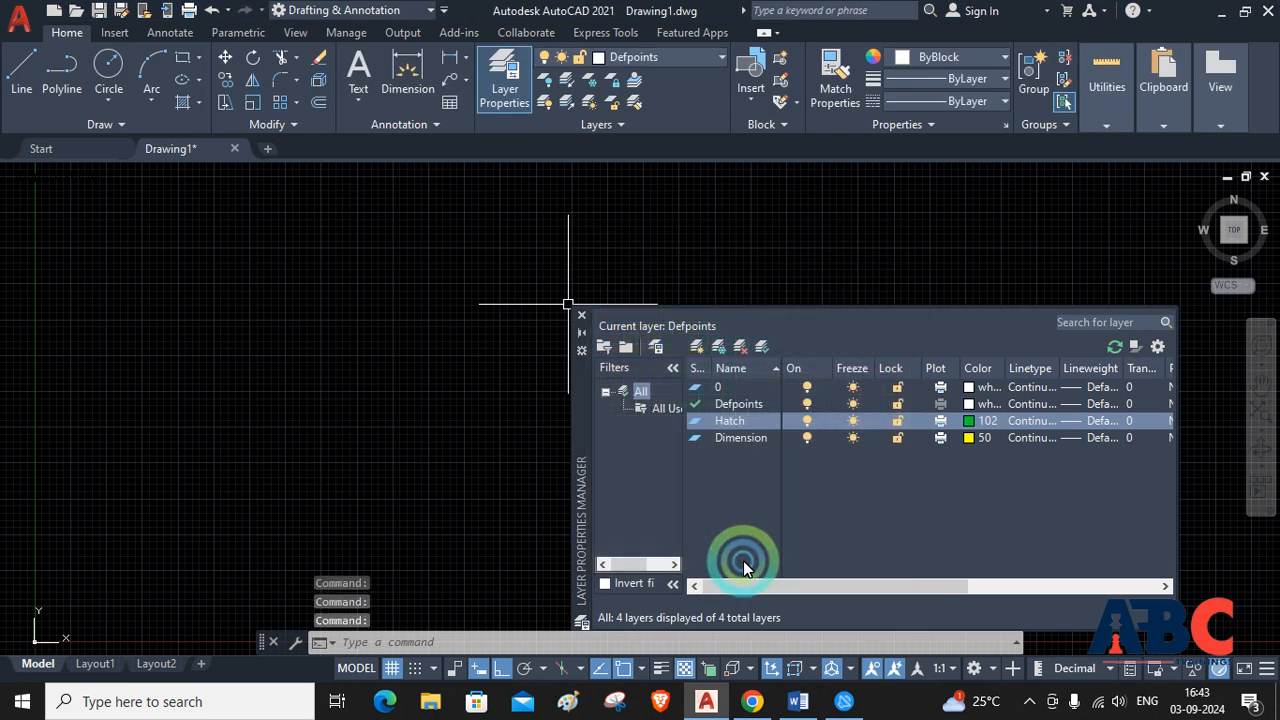
- Load the DASHED linetype from acad.lin and assign it to the Hatch layer
{"action": "left_click", "coordinate": [1040, 421]}
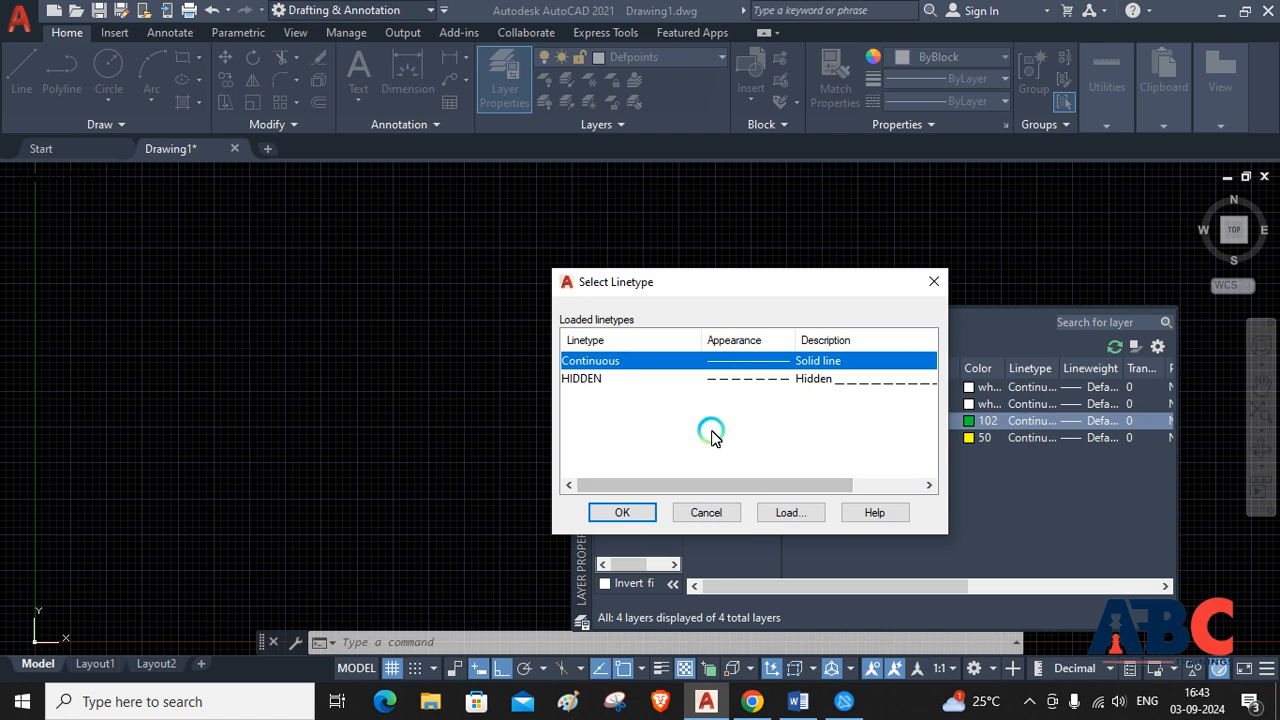
{"action": "left_click", "coordinate": [792, 512]}
{"action": "scroll", "coordinate": [752, 392], "scroll_direction": "down", "scroll_amount": 4}
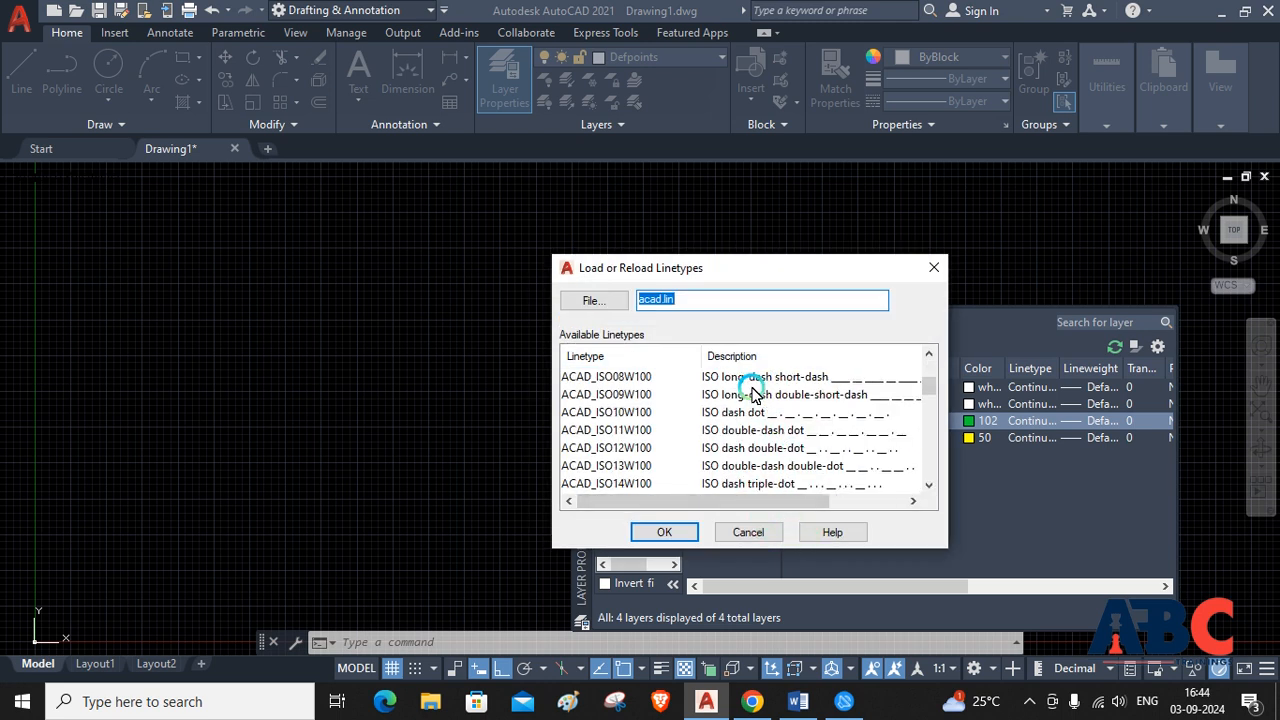
{"action": "scroll", "coordinate": [752, 392], "scroll_direction": "down", "scroll_amount": 3}
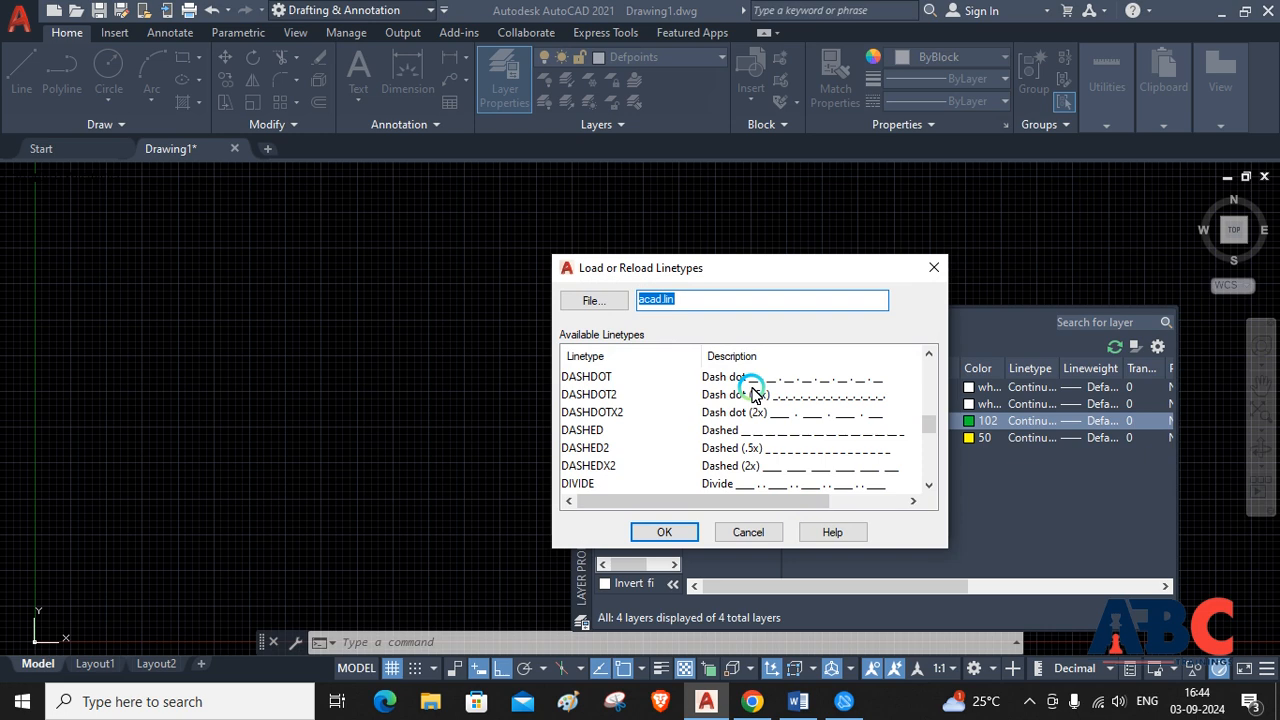
{"action": "scroll", "coordinate": [752, 392], "scroll_direction": "up", "scroll_amount": 2}
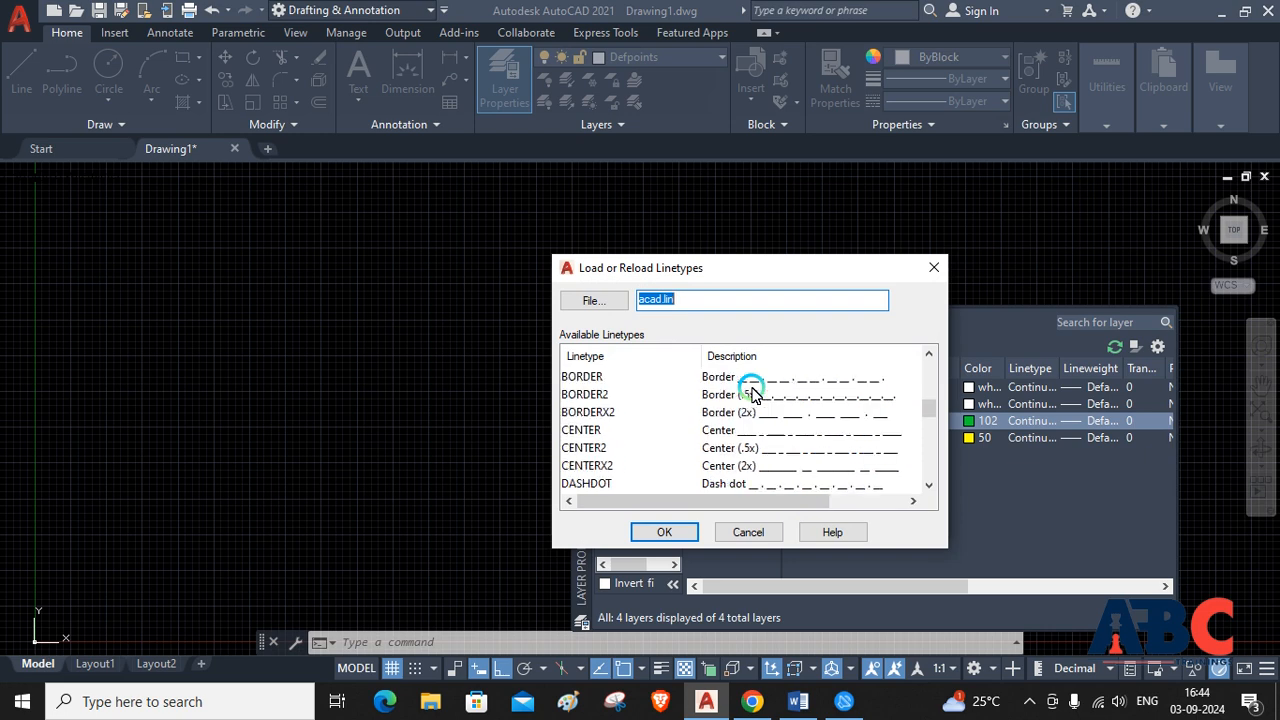
{"action": "scroll", "coordinate": [752, 400], "scroll_direction": "down", "scroll_amount": 2}
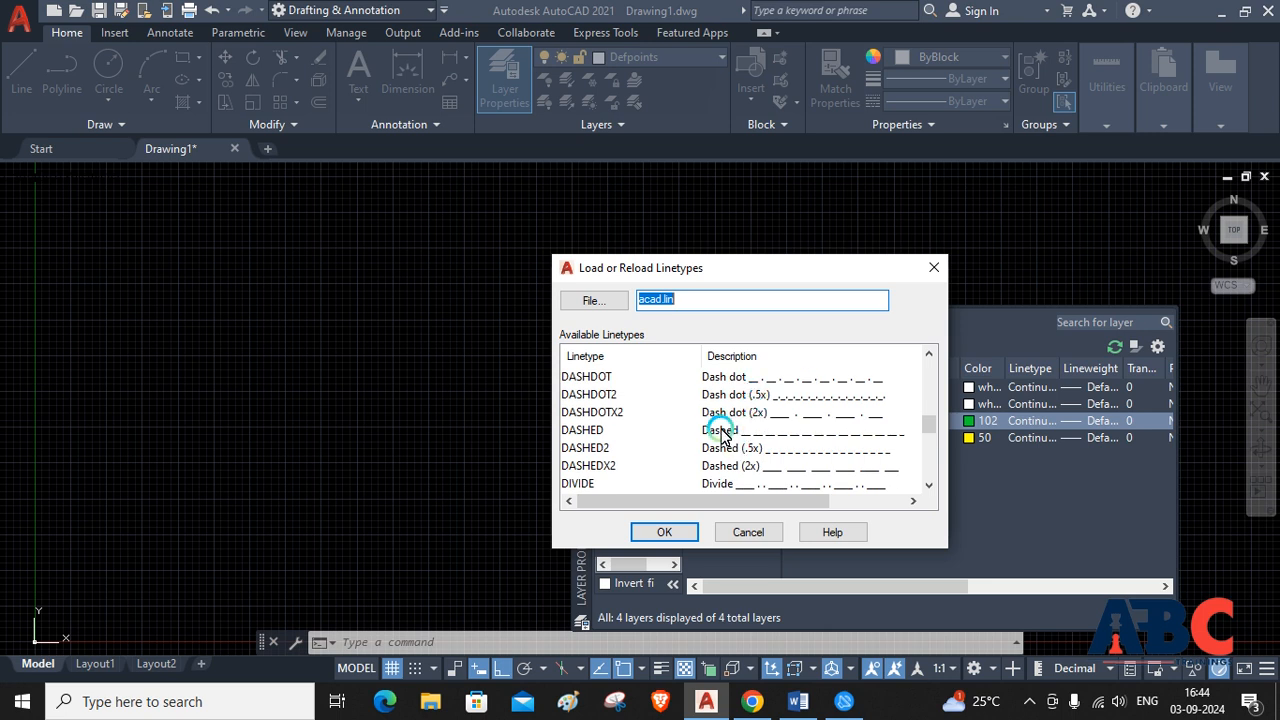
{"action": "left_click", "coordinate": [722, 430]}
{"action": "left_click", "coordinate": [664, 532]}
{"action": "left_click", "coordinate": [807, 460]}
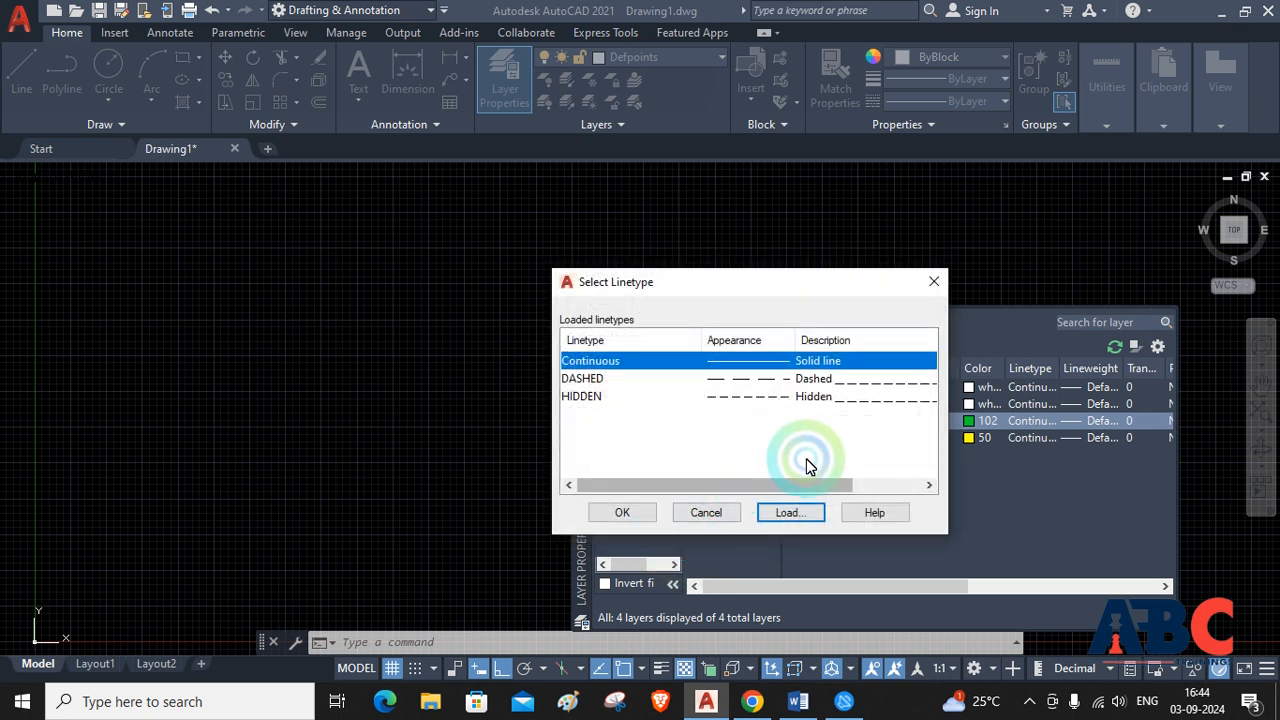
{"action": "left_click", "coordinate": [783, 379]}
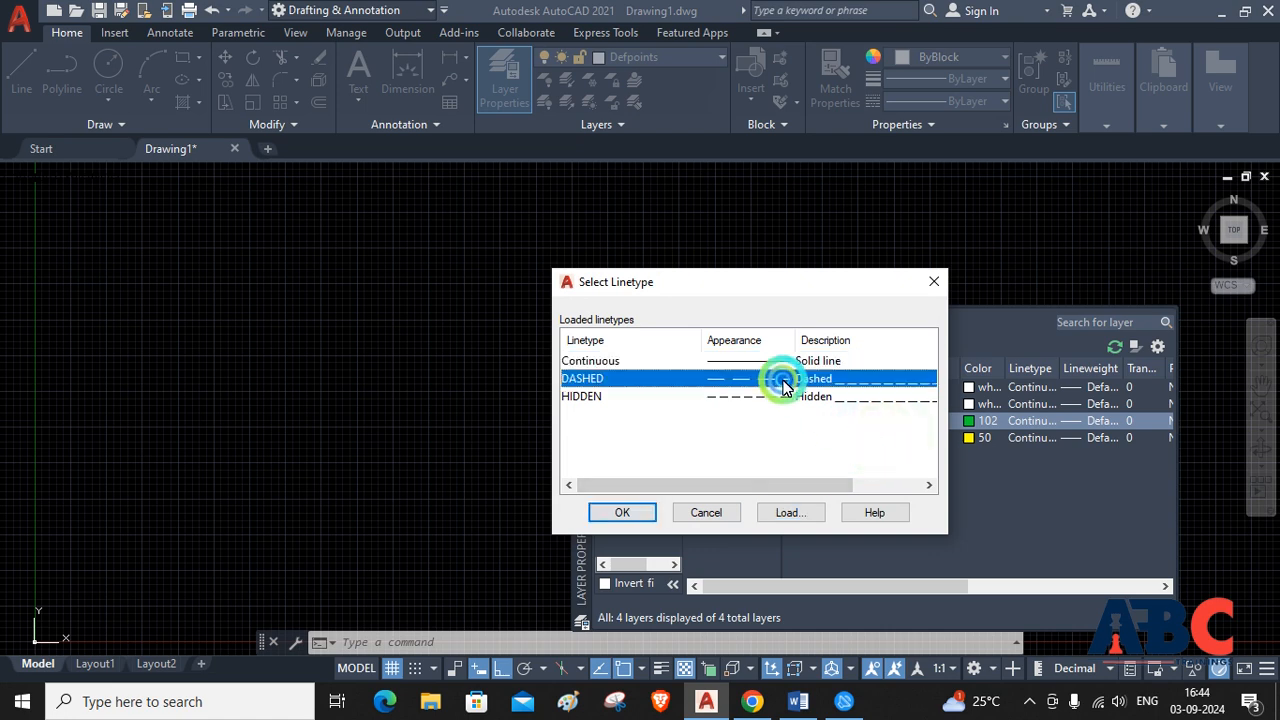
{"action": "left_click", "coordinate": [622, 512]}
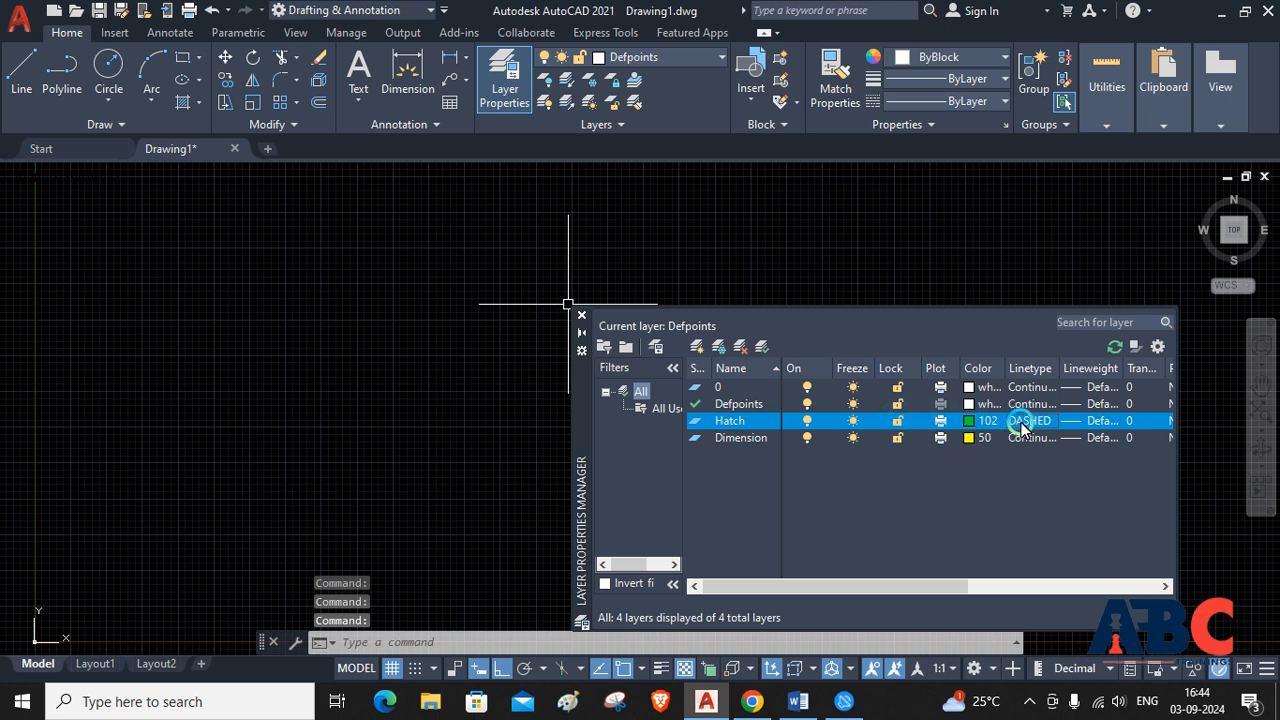
- Set the Hatch layer's lineweight to 0.50 mm
{"action": "left_click", "coordinate": [1097, 421]}
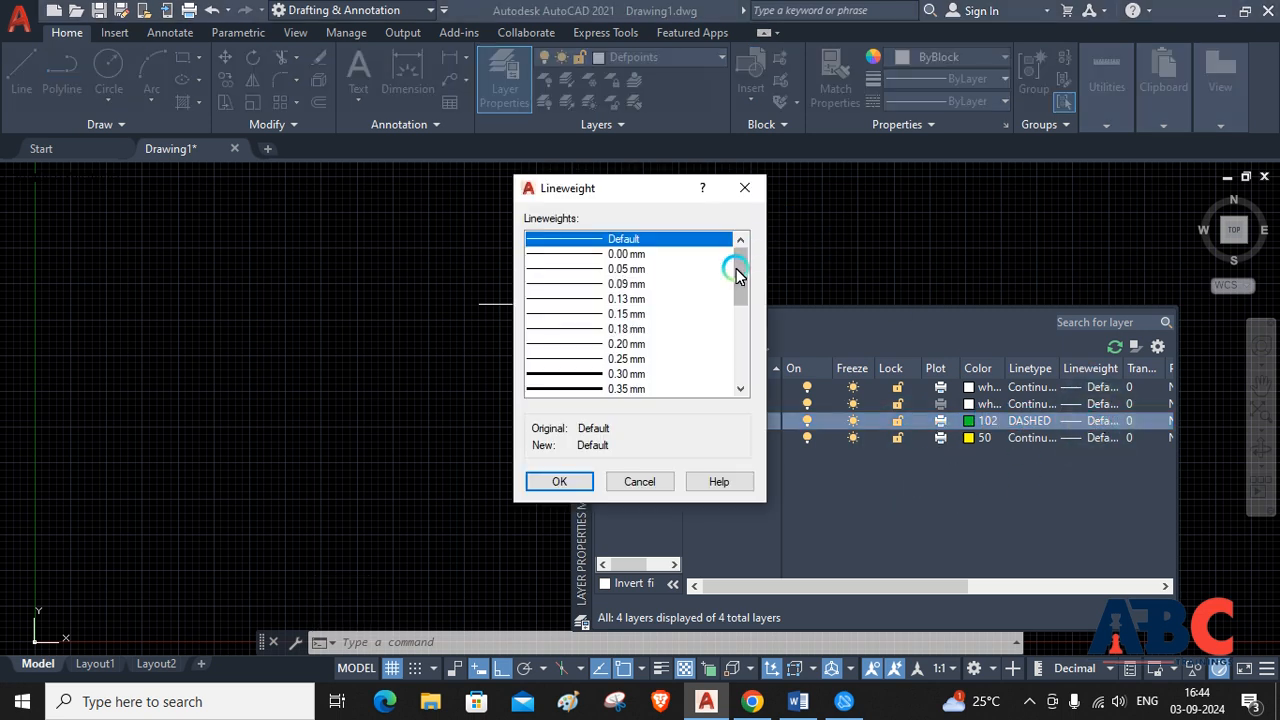
{"action": "mouse_move", "coordinate": [737, 275]}
{"action": "left_mouse_down"}
{"action": "mouse_move", "coordinate": [734, 318]}
{"action": "mouse_move", "coordinate": [734, 300]}
{"action": "left_mouse_up"}
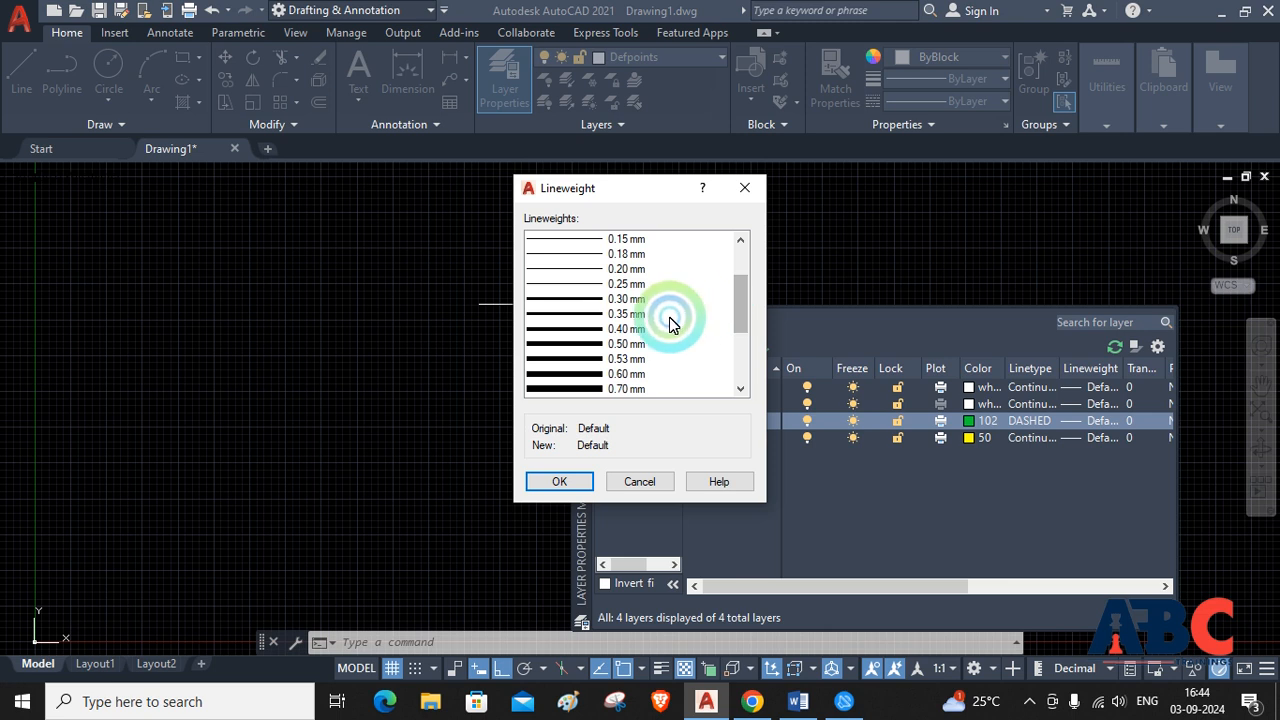
{"action": "left_click", "coordinate": [570, 343]}
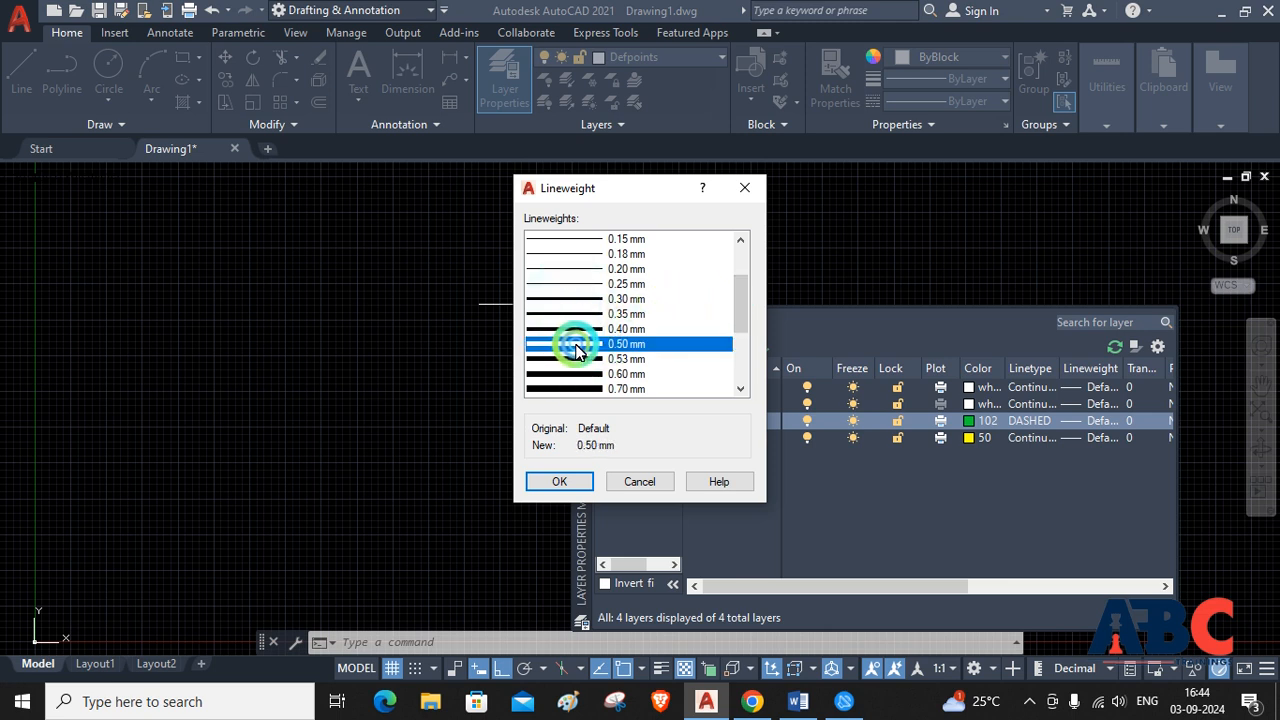
{"action": "left_click", "coordinate": [562, 482]}
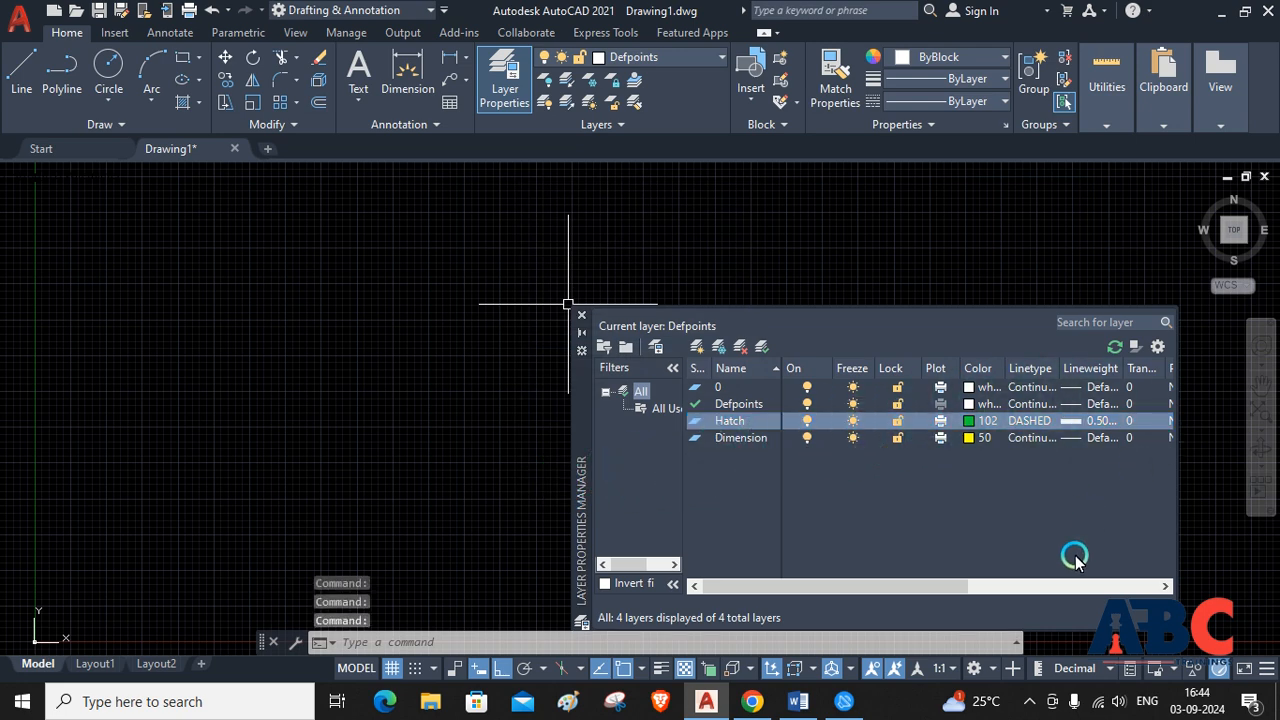
- Widen the Transparency column and set the Hatch layer's transparency to 25
{"action": "left_click_drag", "start_coordinate": [918, 586], "coordinate": [1011, 583]}
{"action": "mouse_move", "coordinate": [1020, 371]}
{"action": "left_mouse_down"}
{"action": "mouse_move", "coordinate": [1087, 372]}
{"action": "mouse_move", "coordinate": [1049, 370]}
{"action": "left_mouse_up"}
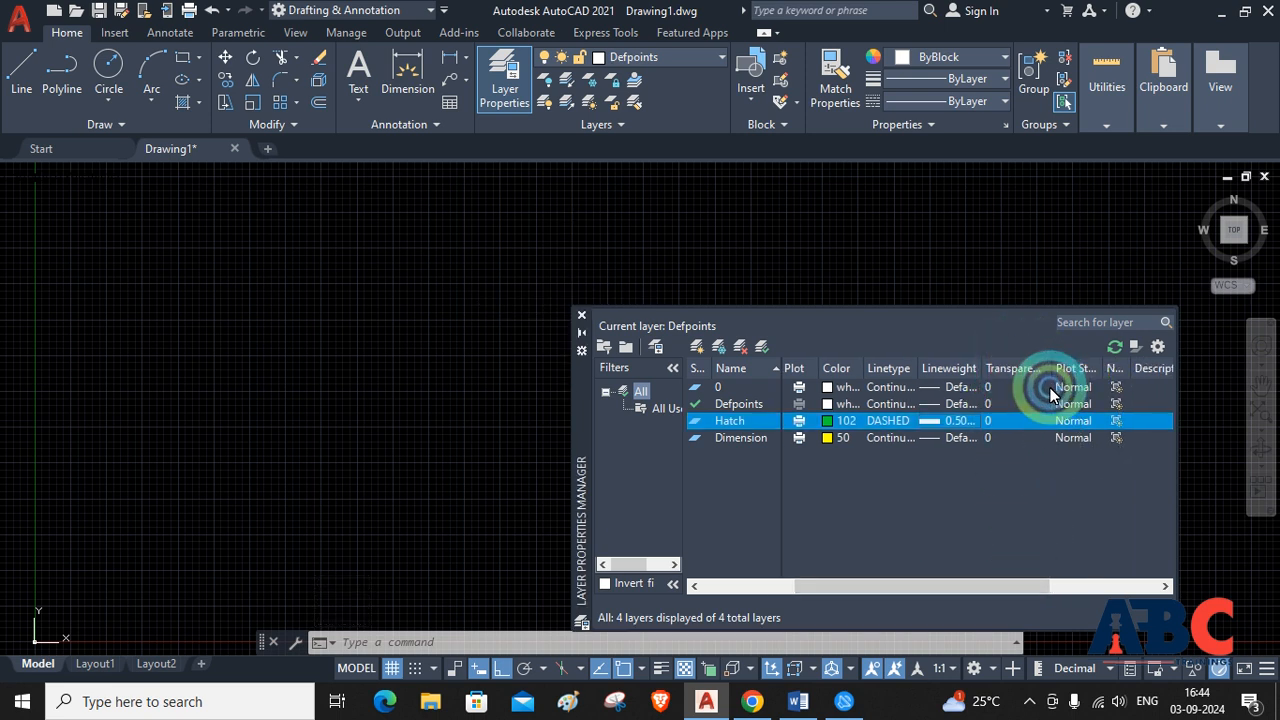
{"action": "left_click", "coordinate": [1007, 424]}
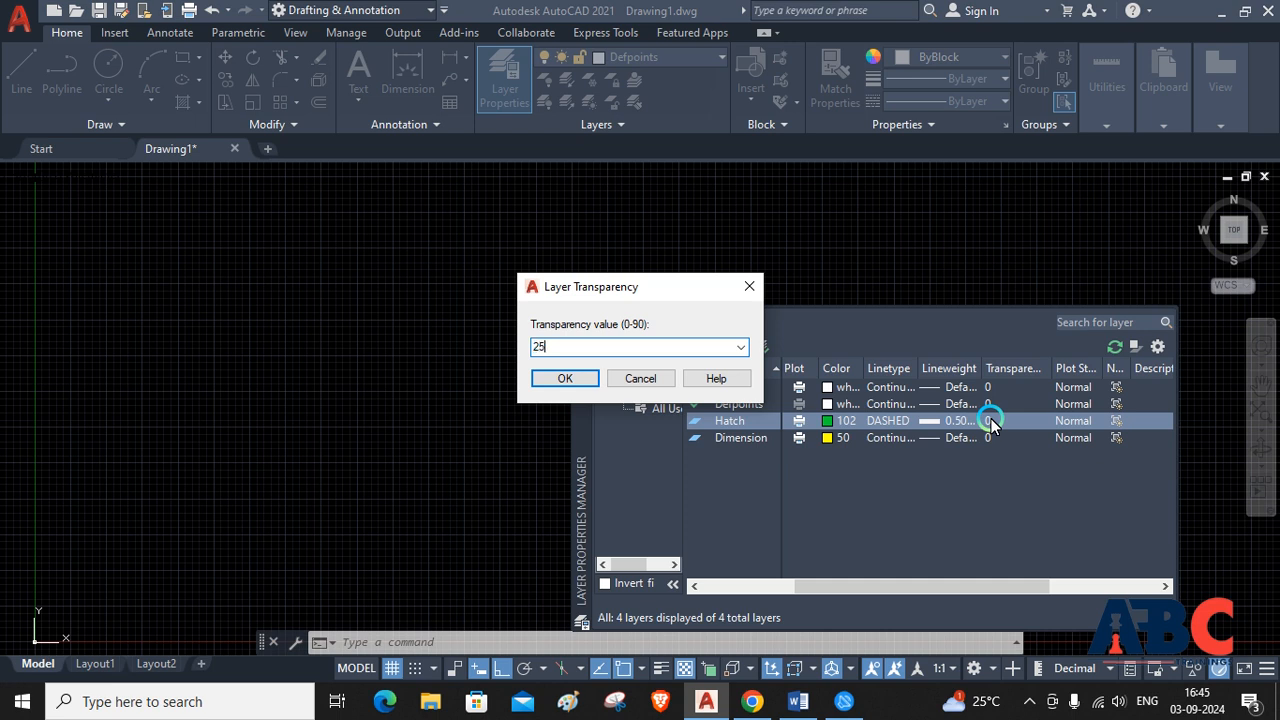
{"action": "key", "text": "Return"}
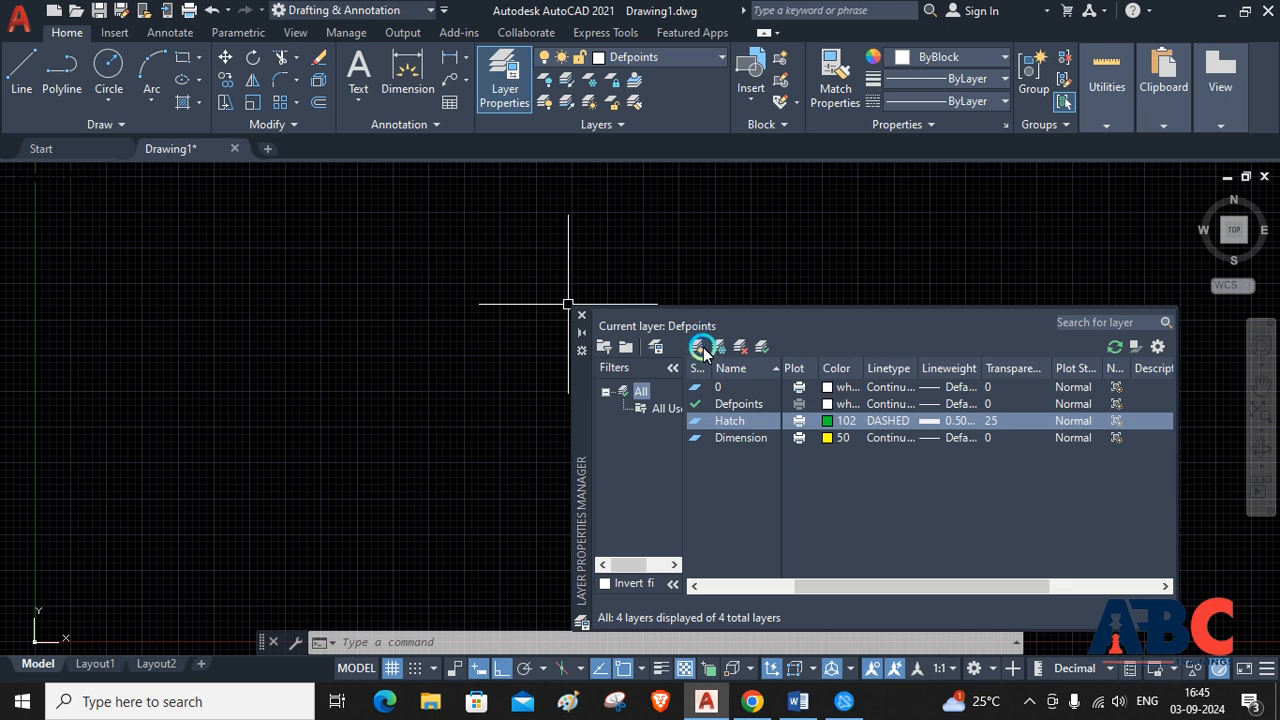
- Make layer 0 current, close the layer manager and draw a wide rectangle in the middle of the drawing
{"action": "double_click", "coordinate": [729, 387]}
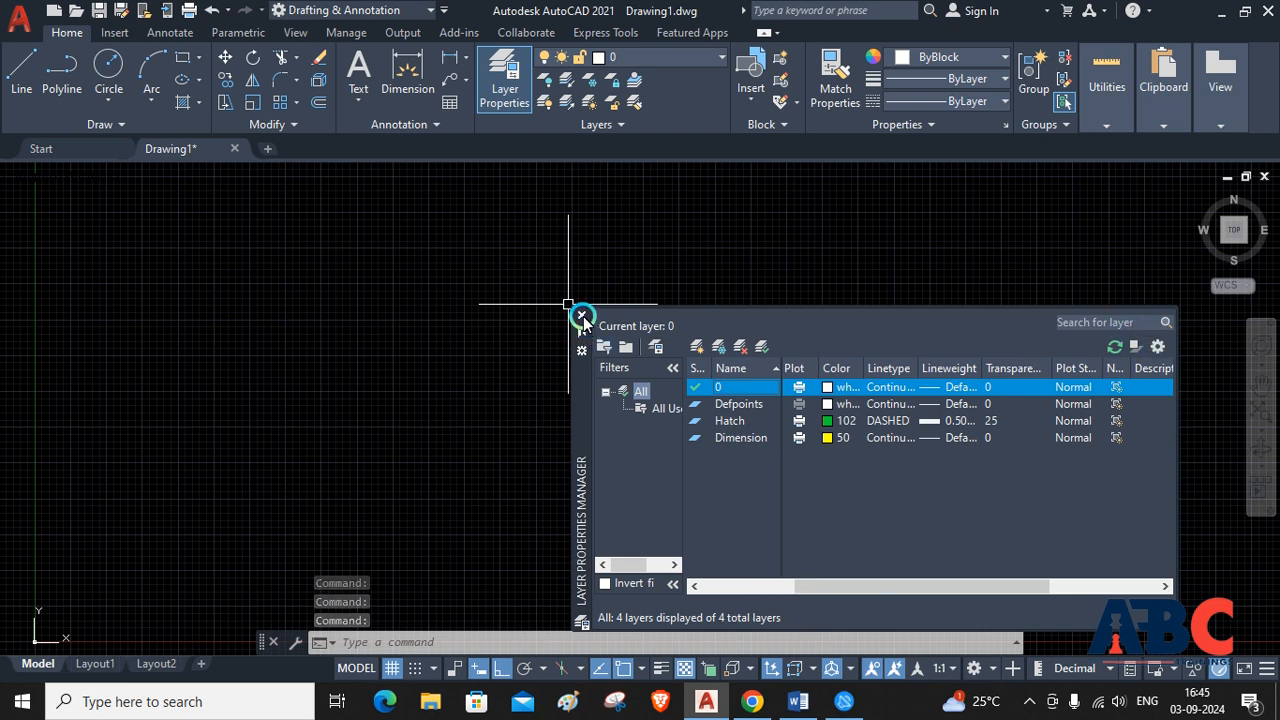
{"action": "left_click", "coordinate": [581, 316]}
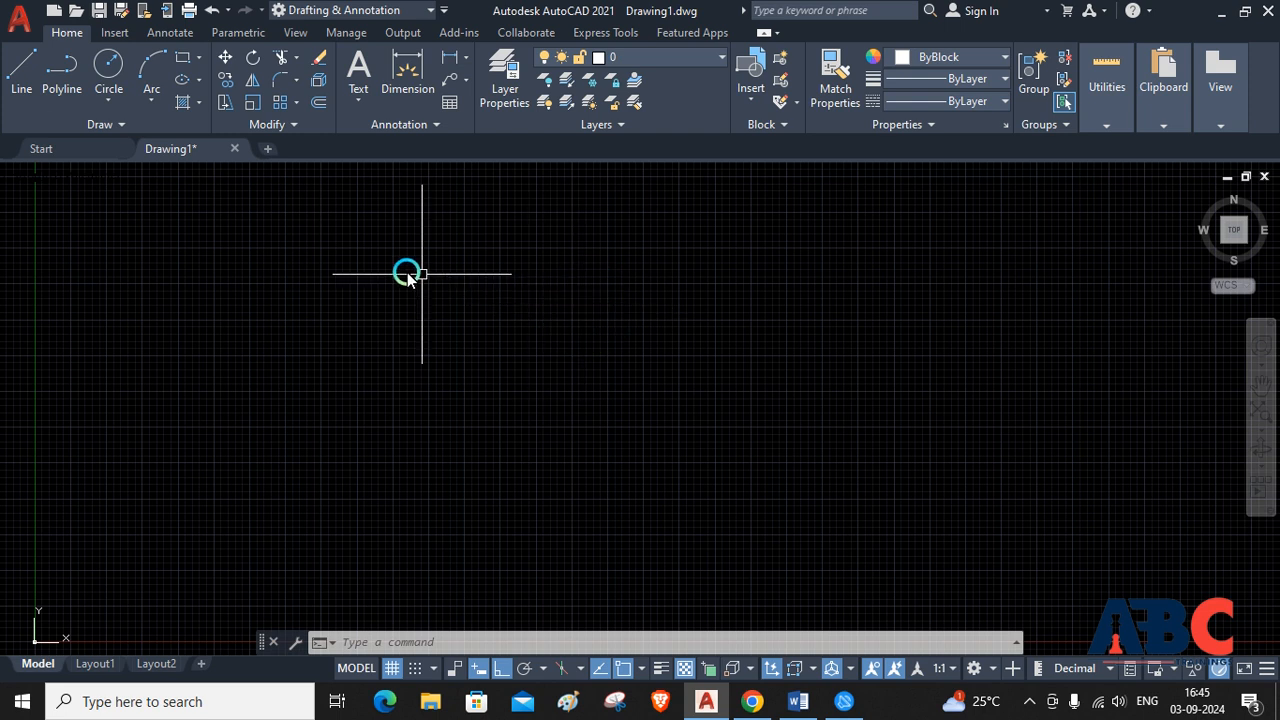
{"action": "left_click", "coordinate": [186, 60]}
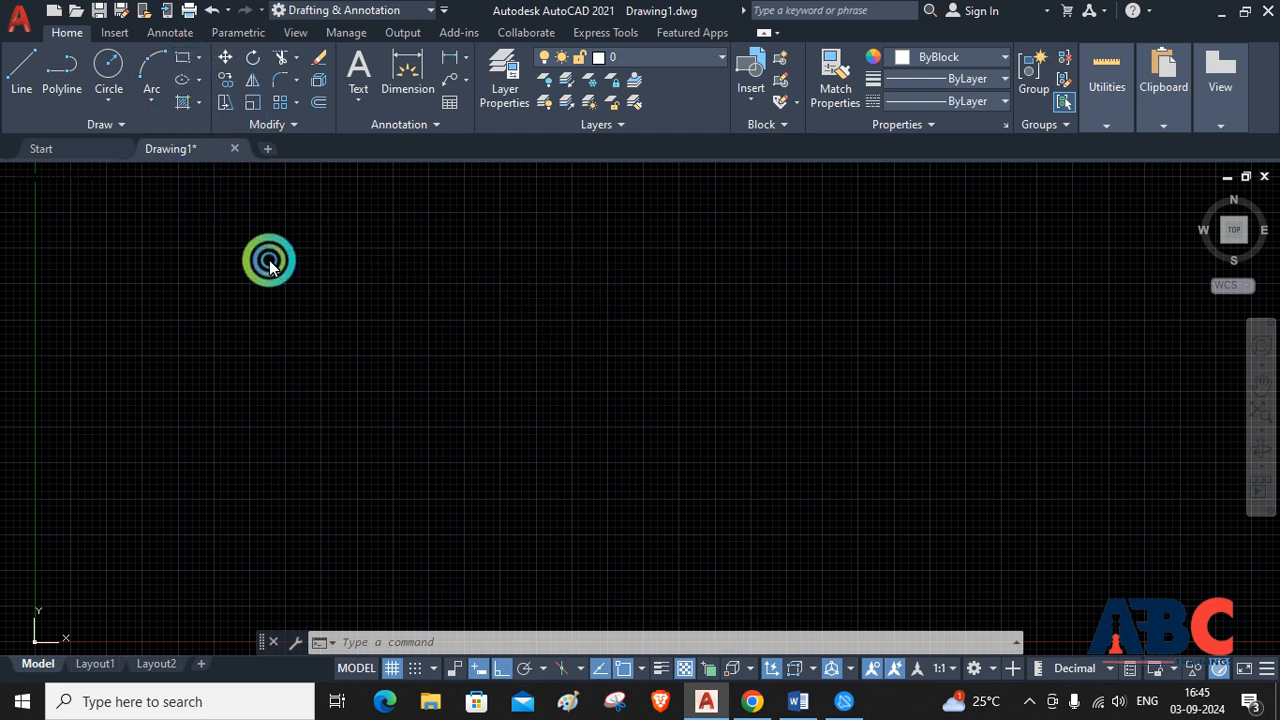
{"action": "left_click", "coordinate": [491, 325]}
{"action": "left_click", "coordinate": [878, 462]}
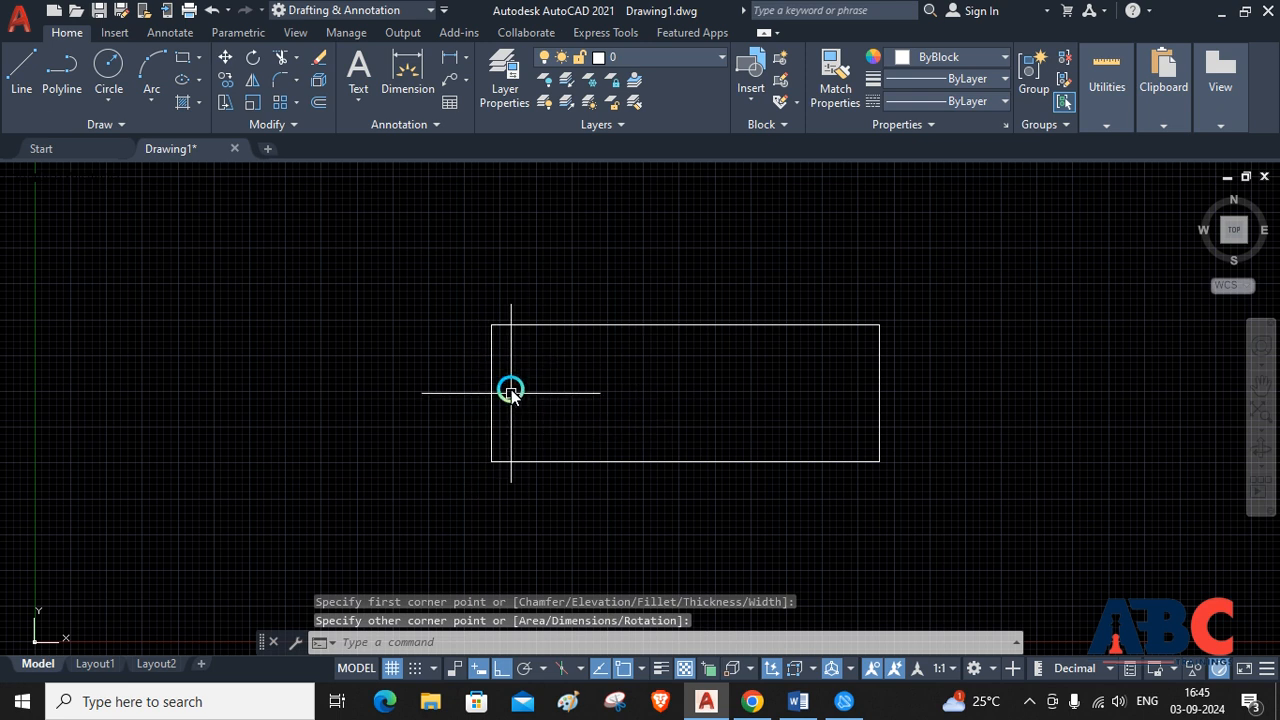
- Make Hatch the current layer and hatch the inside of the rectangle
{"action": "left_click", "coordinate": [700, 60]}
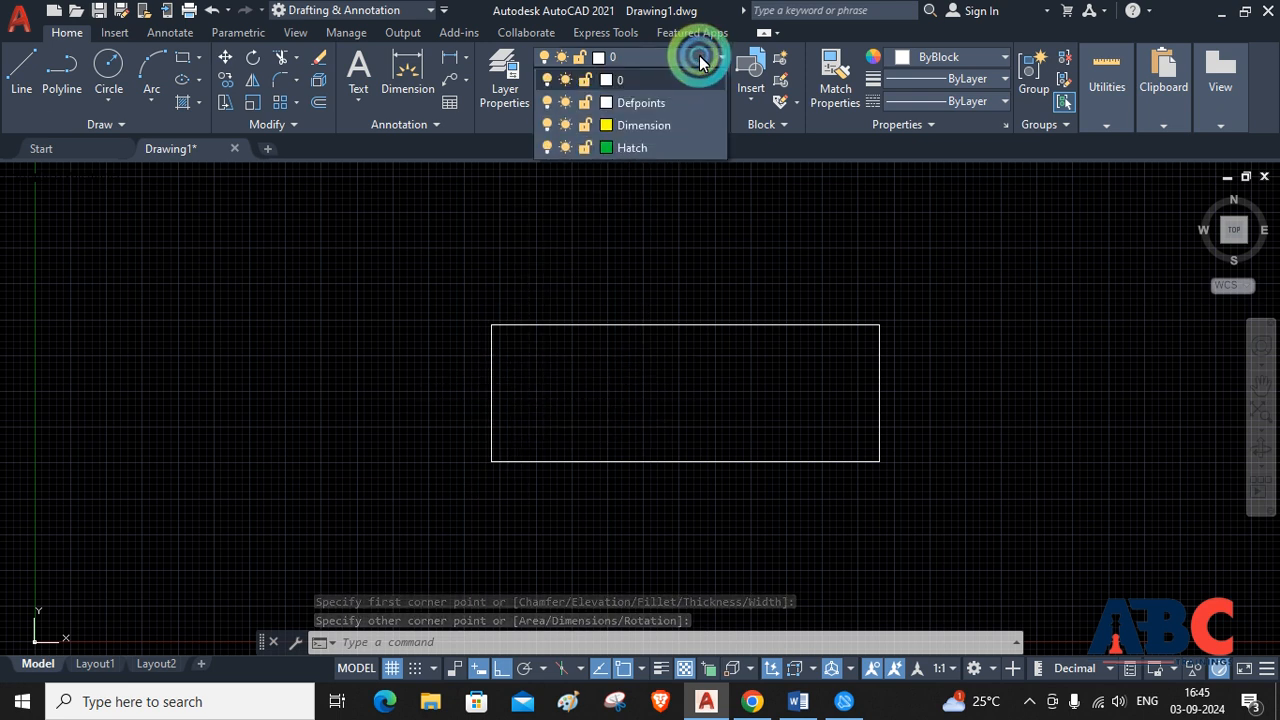
{"action": "left_click", "coordinate": [640, 148]}
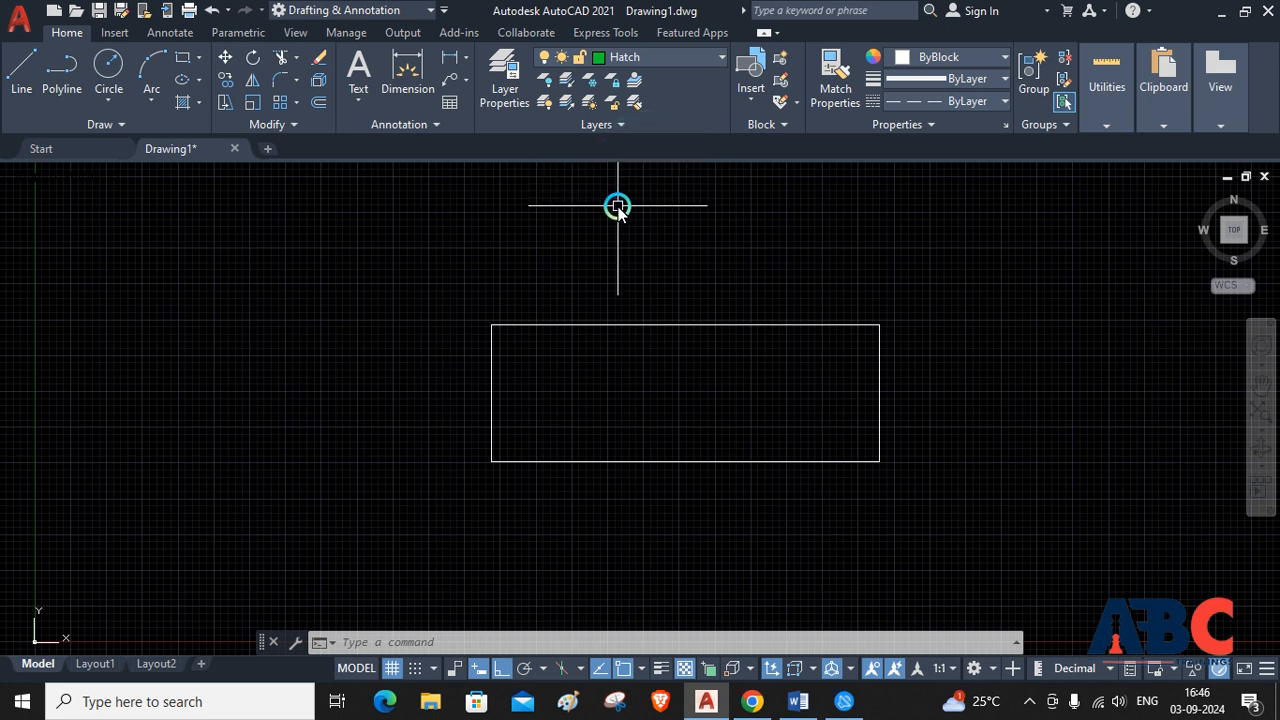
{"action": "left_click", "coordinate": [197, 103]}
{"action": "left_click", "coordinate": [192, 175]}
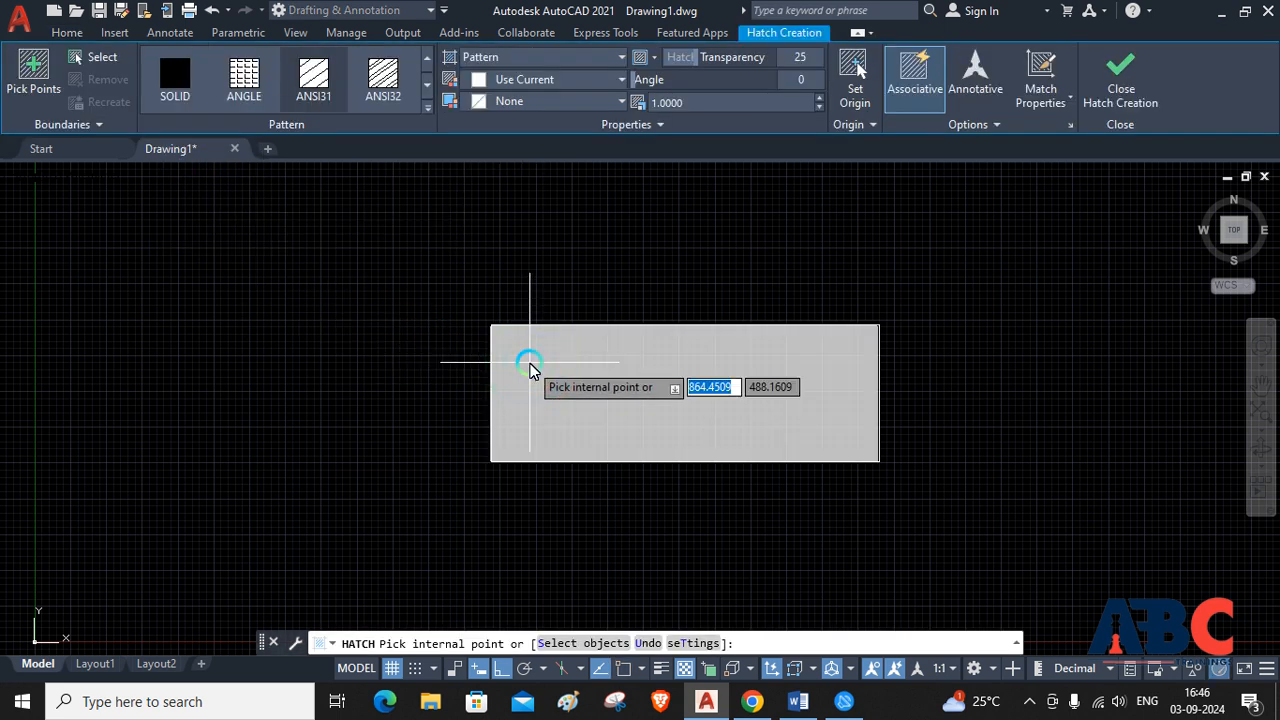
{"action": "left_click", "coordinate": [530, 362]}
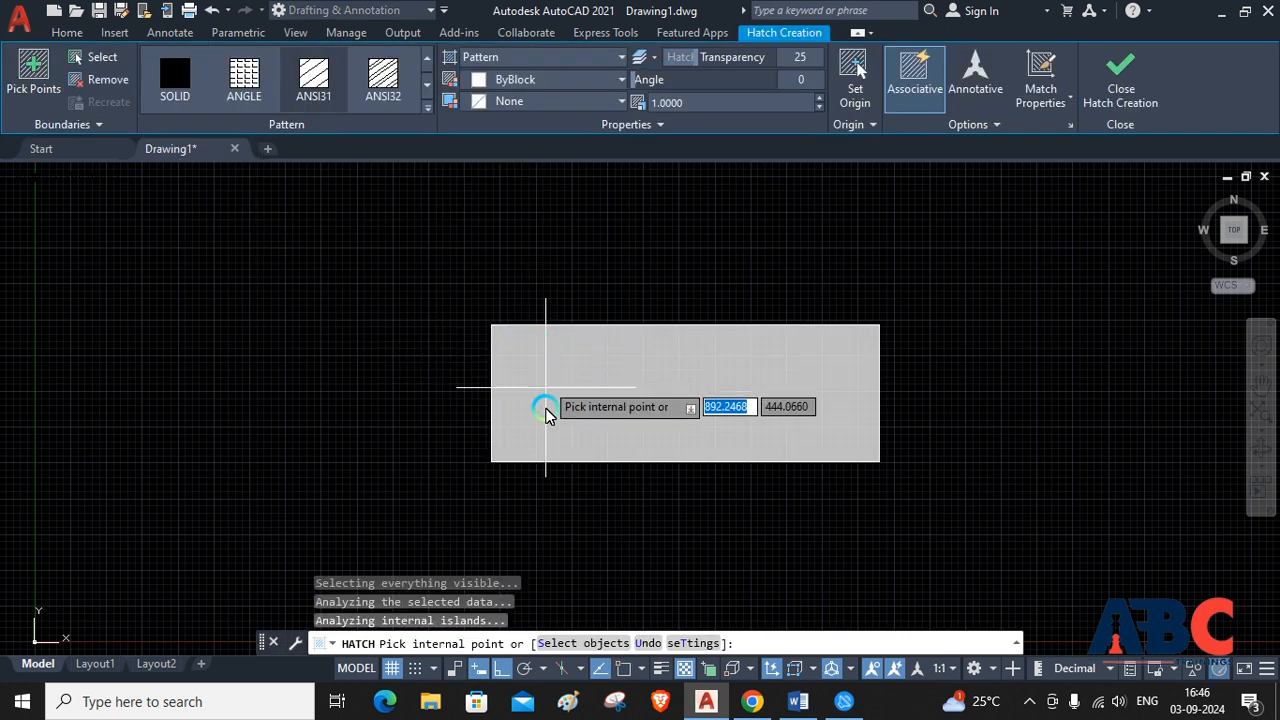
- Set the new hatch's pattern to ANSI31 and its scale to 10
{"action": "left_click", "coordinate": [331, 101]}
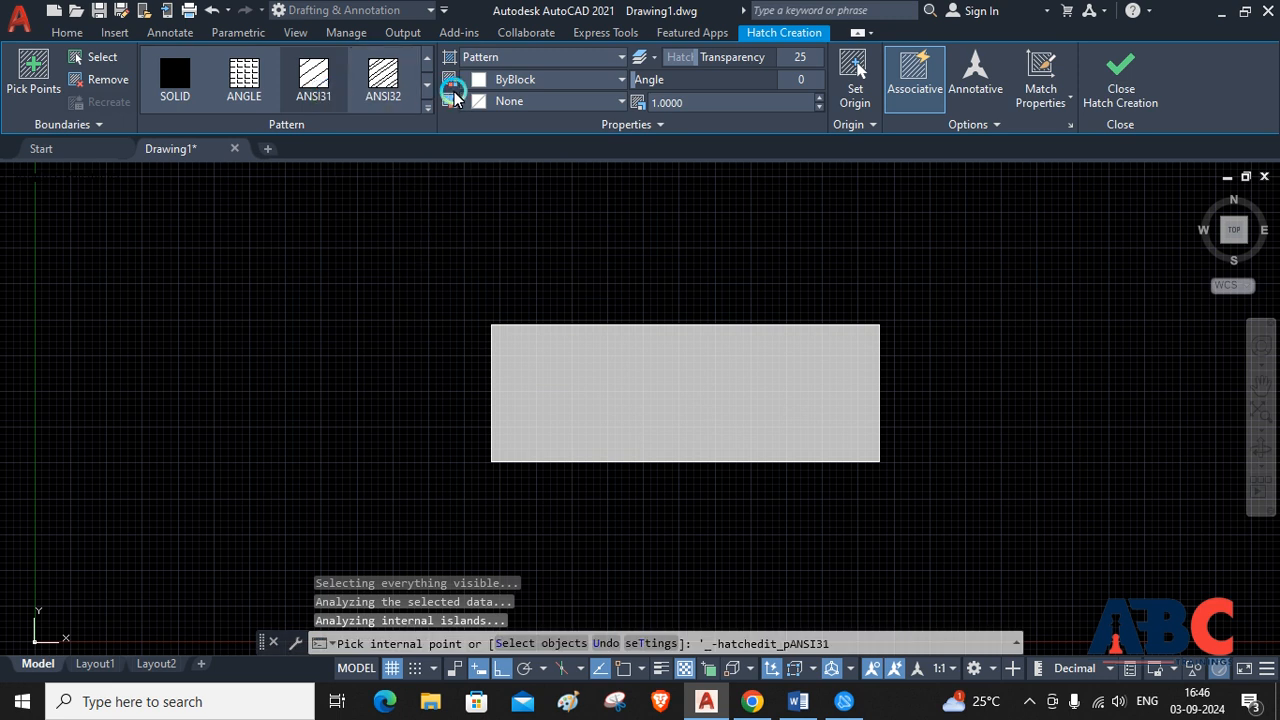
{"action": "left_click", "coordinate": [695, 102]}
{"action": "type", "text": "10"}
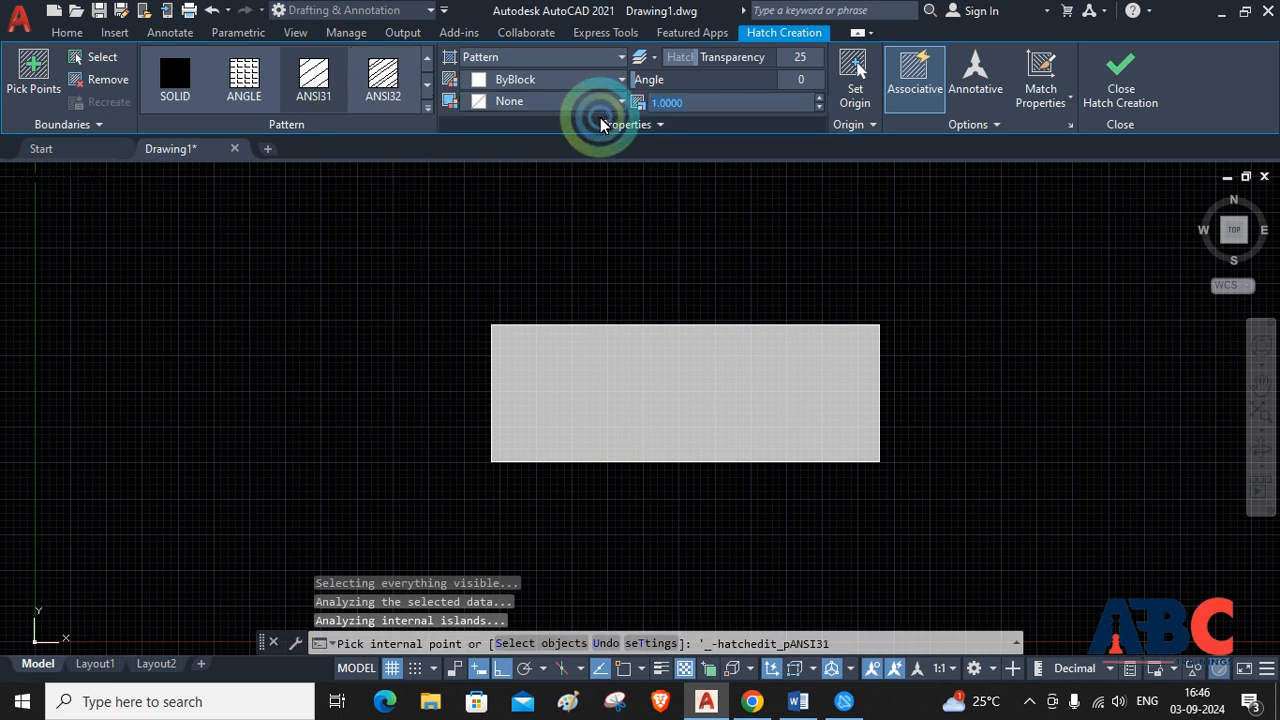
{"action": "key", "text": "Return"}
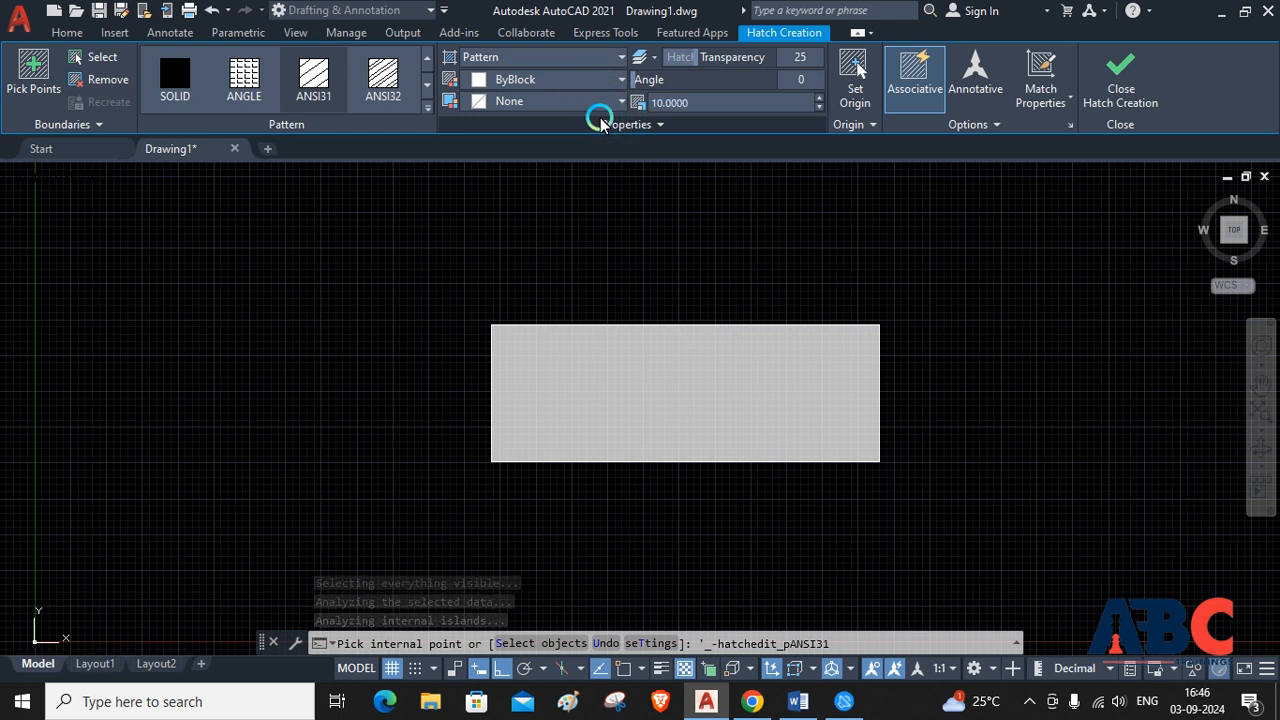
- Select the rectangle's hatch, reapply the ANSI31 pattern and inspect its lines up close
{"action": "left_click", "coordinate": [645, 368]}
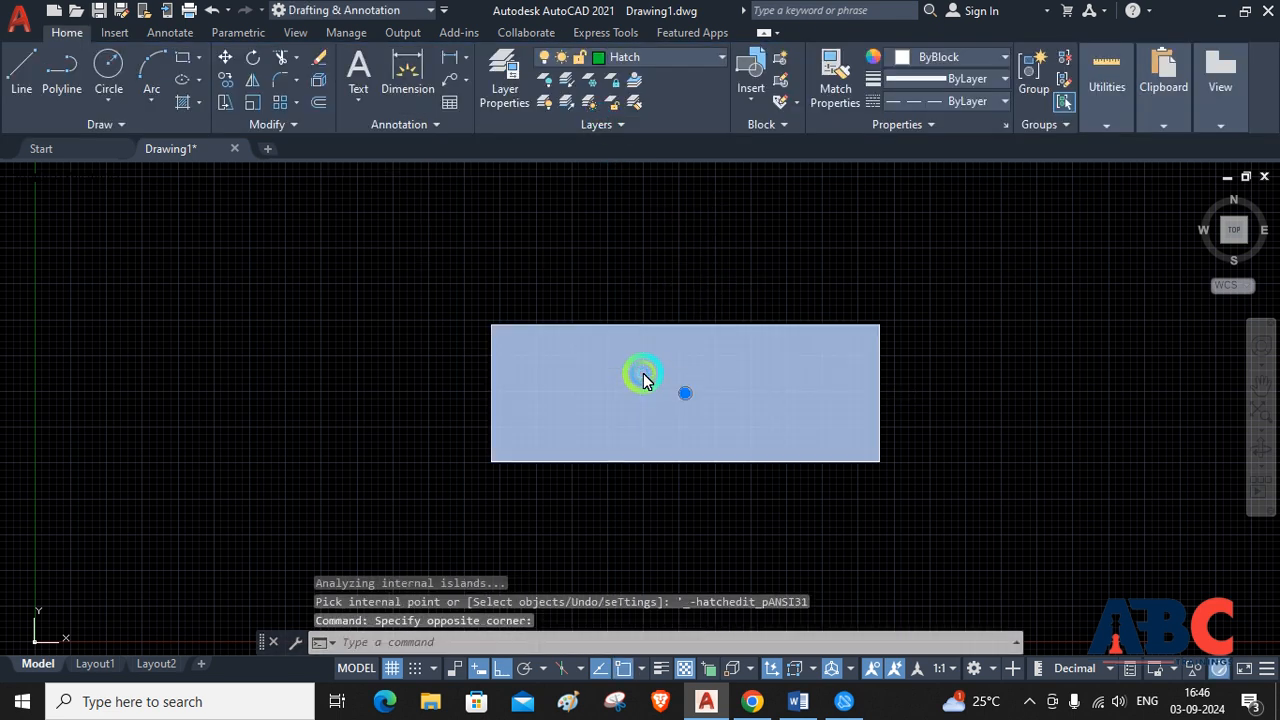
{"action": "left_click", "coordinate": [286, 62]}
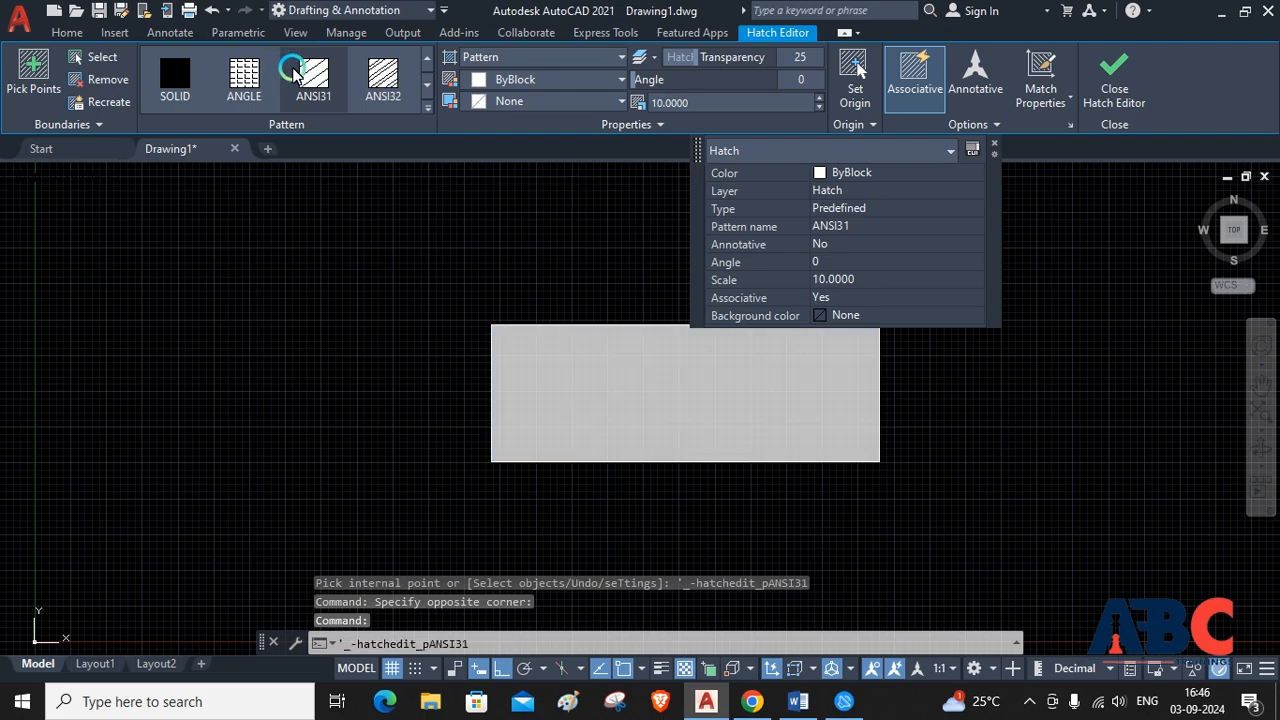
{"action": "left_click", "coordinate": [300, 66]}
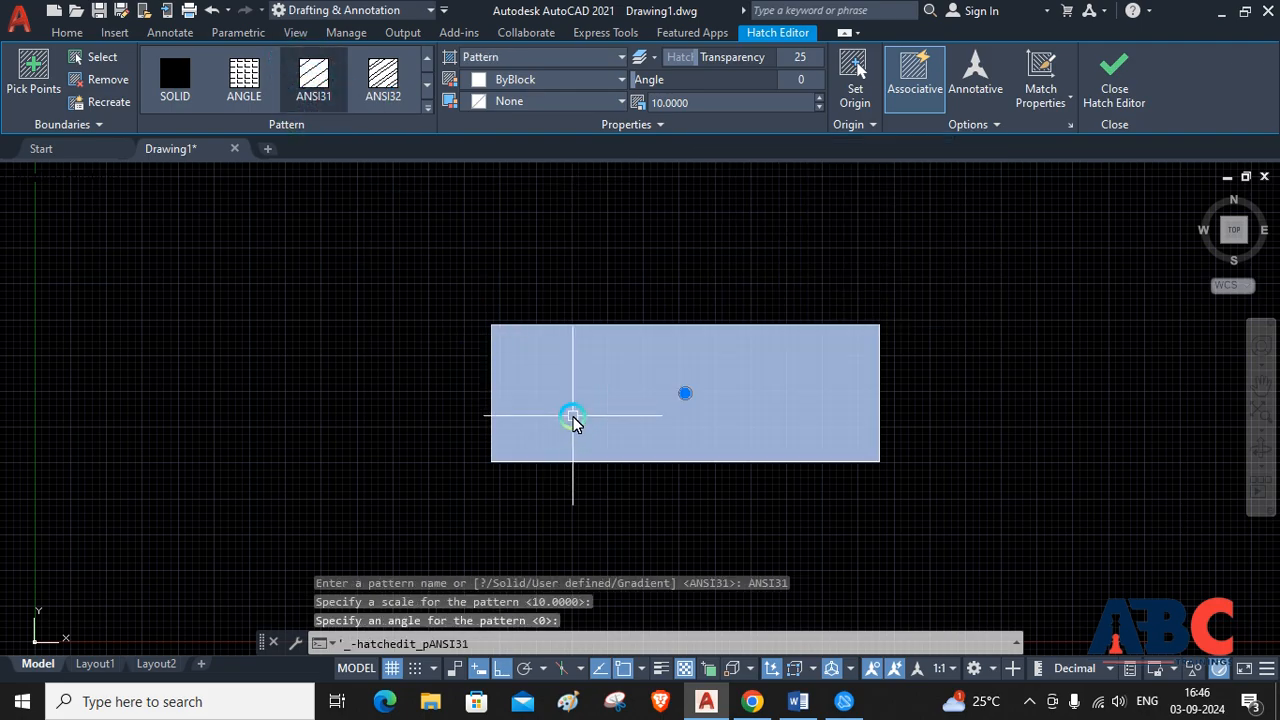
{"action": "scroll", "coordinate": [572, 418], "scroll_direction": "up", "scroll_amount": 8}
{"action": "scroll", "coordinate": [572, 418], "scroll_direction": "down", "scroll_amount": 7}
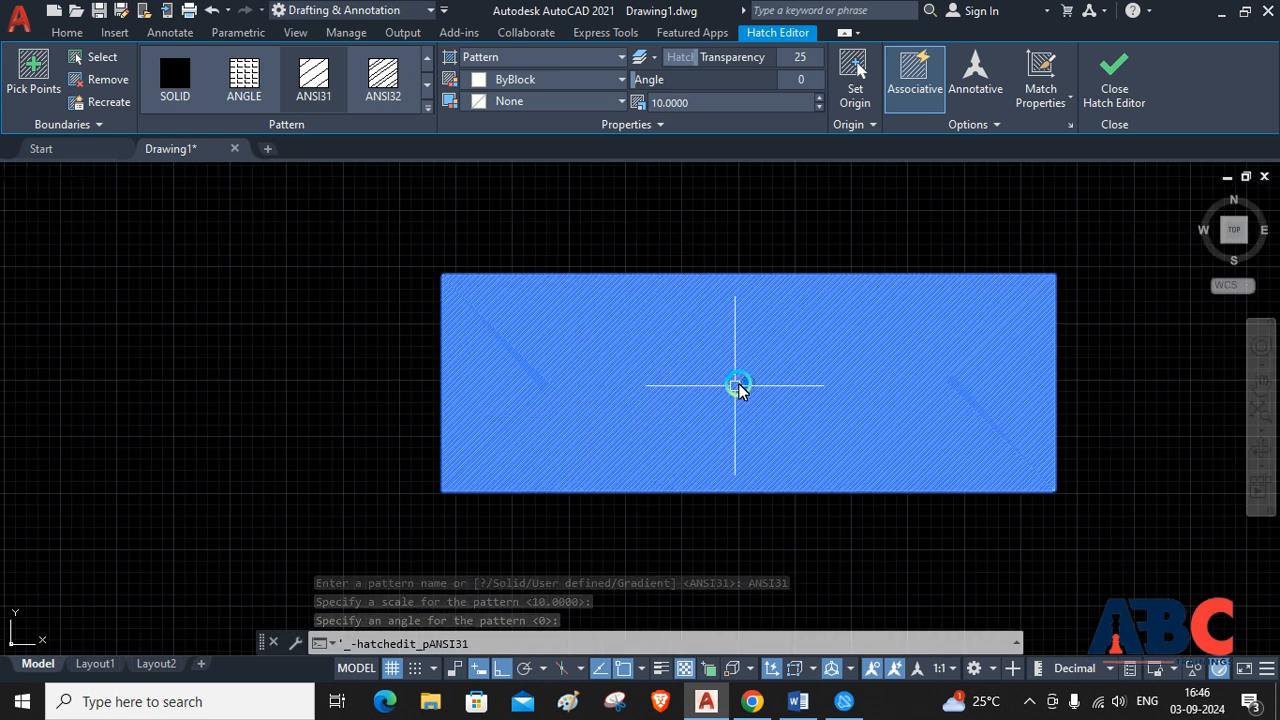
- Set the rectangle's hatch scale to 50 and finish editing the hatch
{"action": "left_click", "coordinate": [716, 102]}
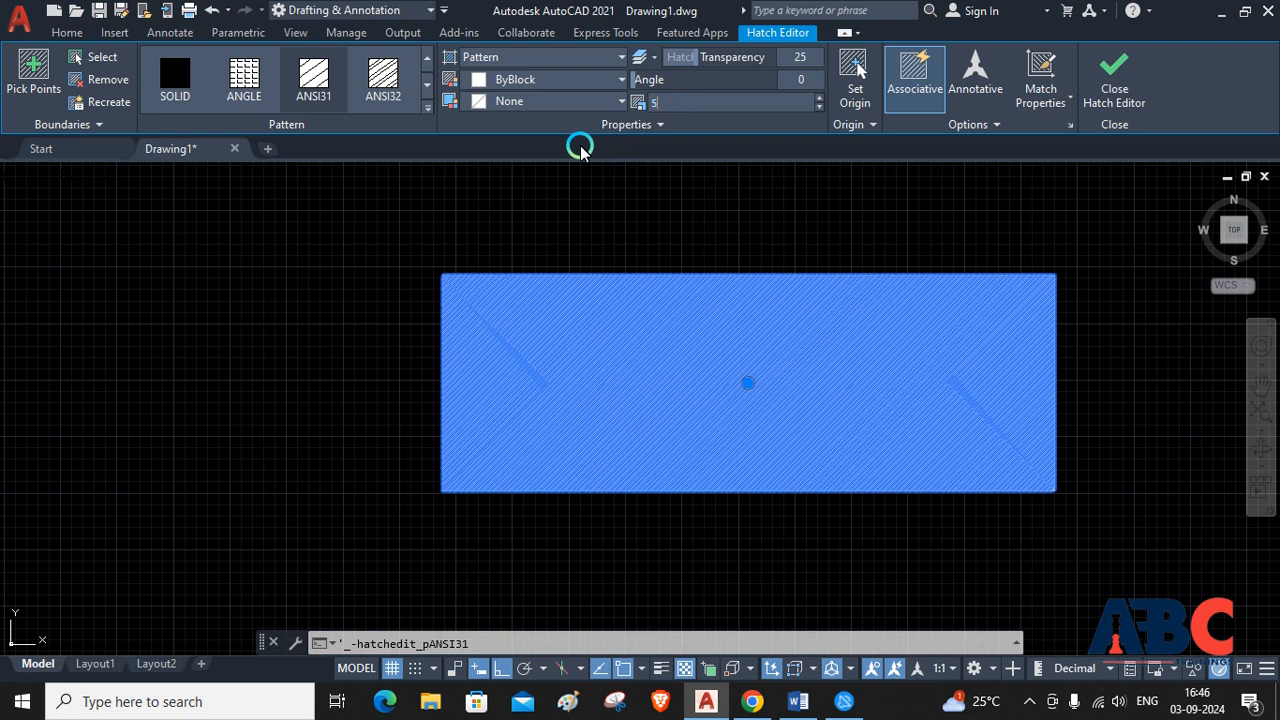
{"action": "type", "text": "50"}
{"action": "key", "text": "Return"}
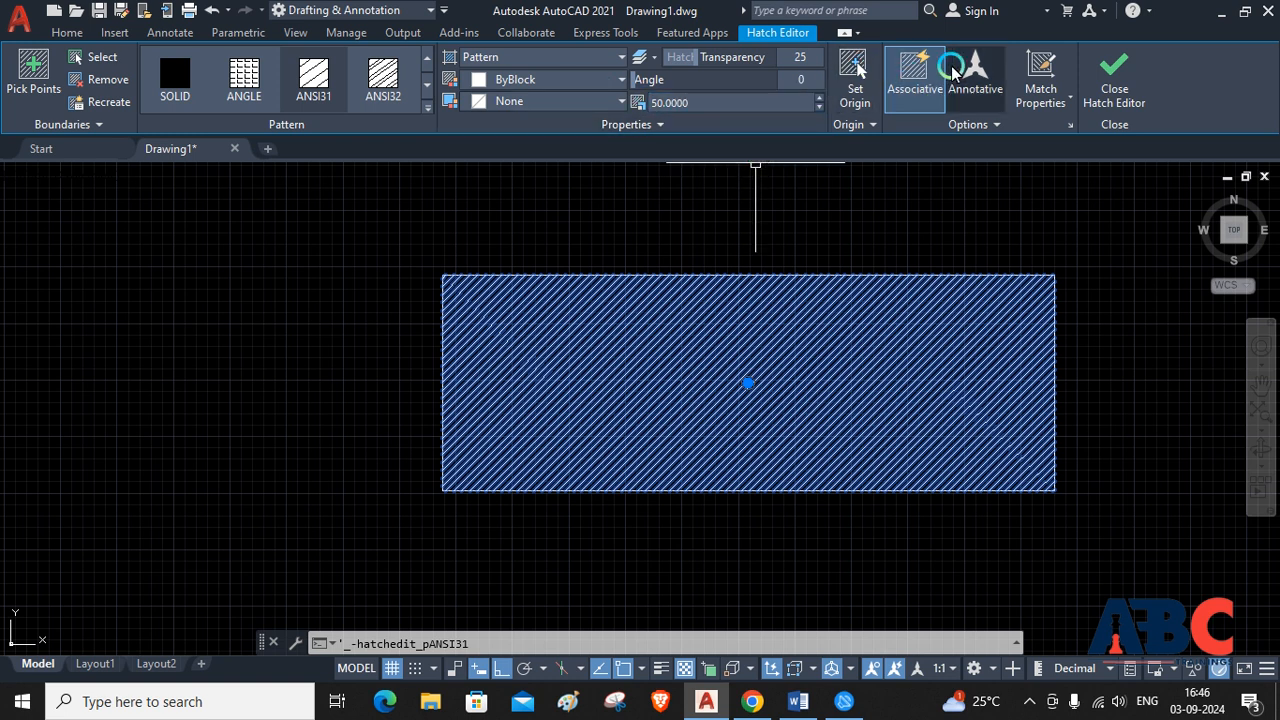
{"action": "left_click", "coordinate": [1112, 72]}
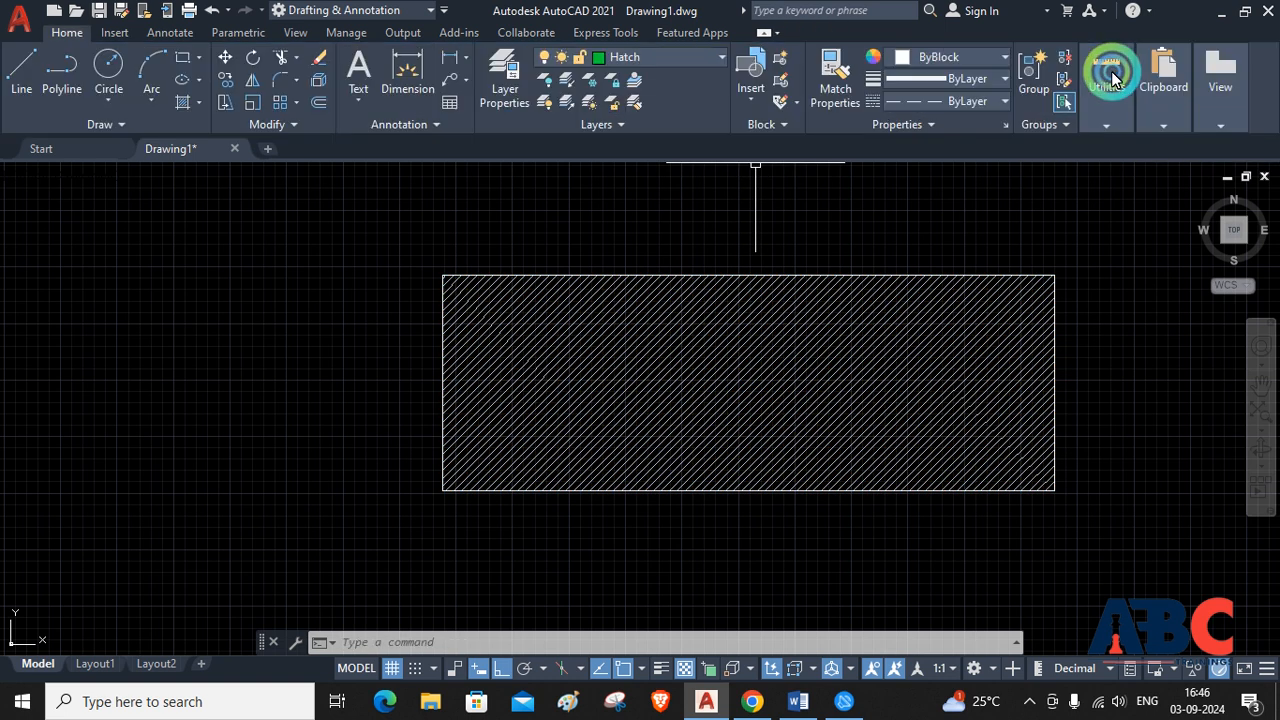
{"action": "left_click", "coordinate": [638, 335]}
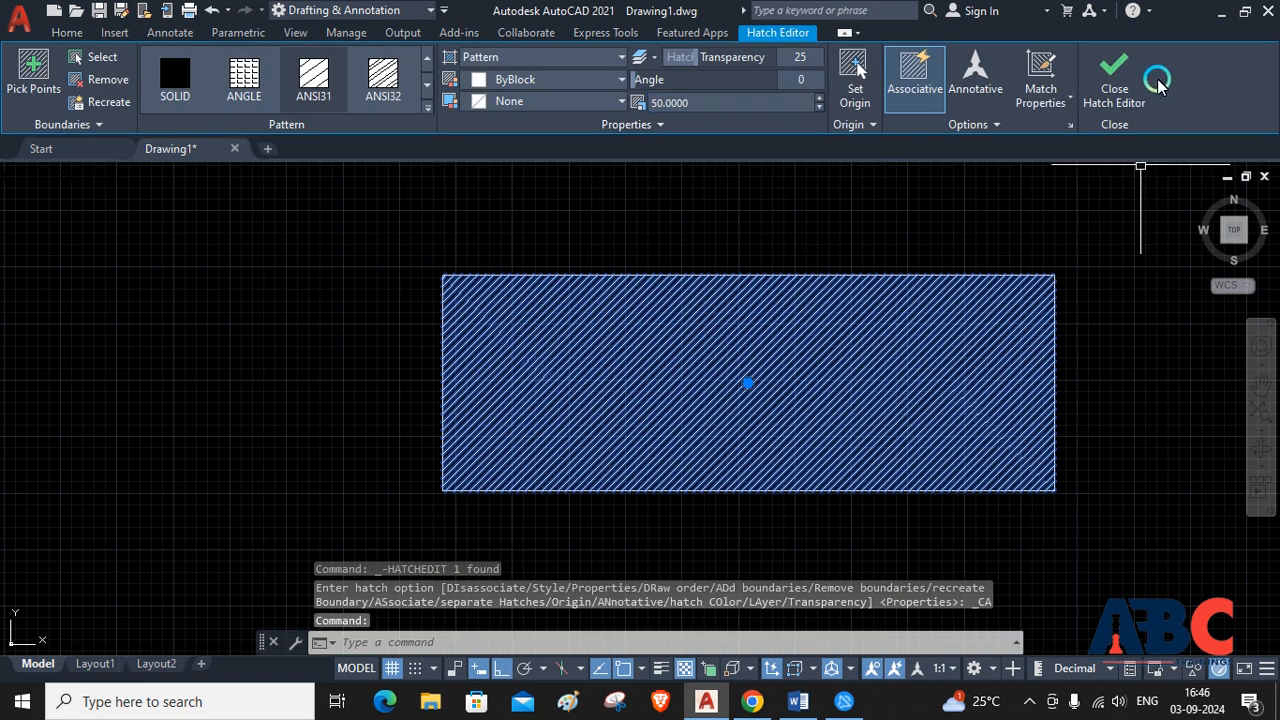
{"action": "left_click", "coordinate": [1117, 78]}
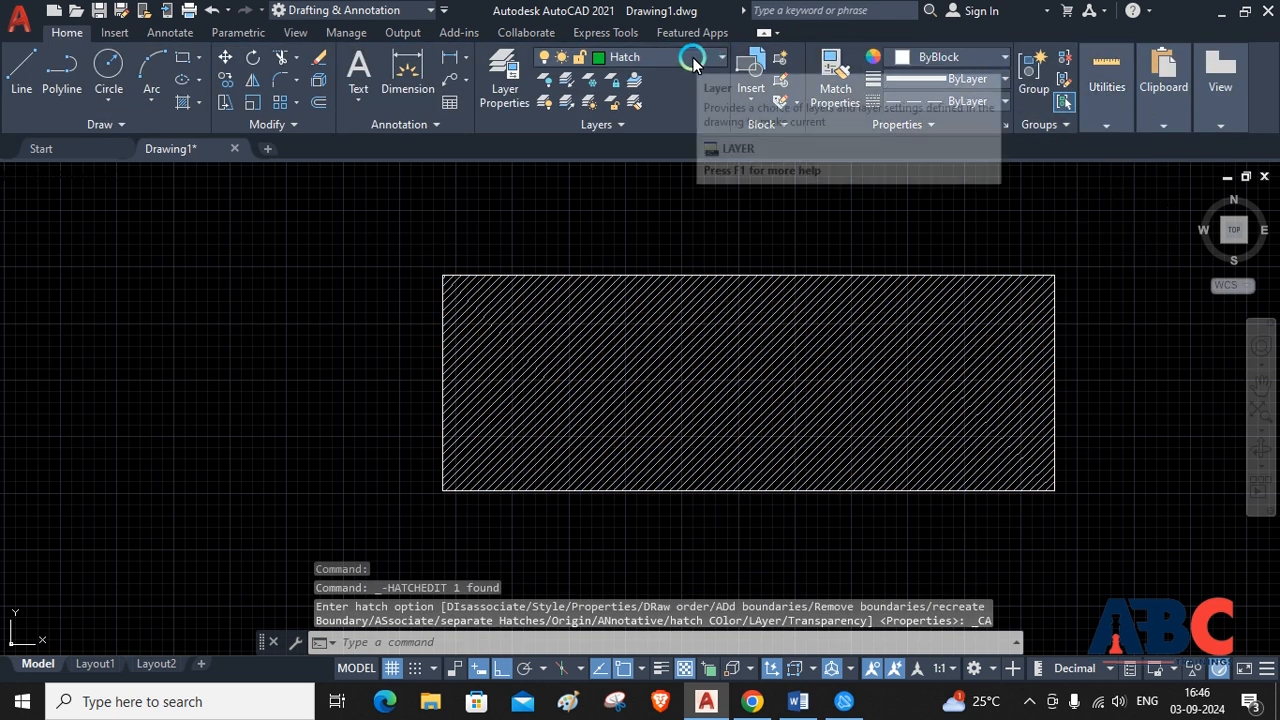
- Keep Hatch as the current layer, set the default object color to ByLayer and check the rectangle's hatch properties
{"action": "left_click", "coordinate": [720, 57]}
{"action": "left_click", "coordinate": [646, 150]}
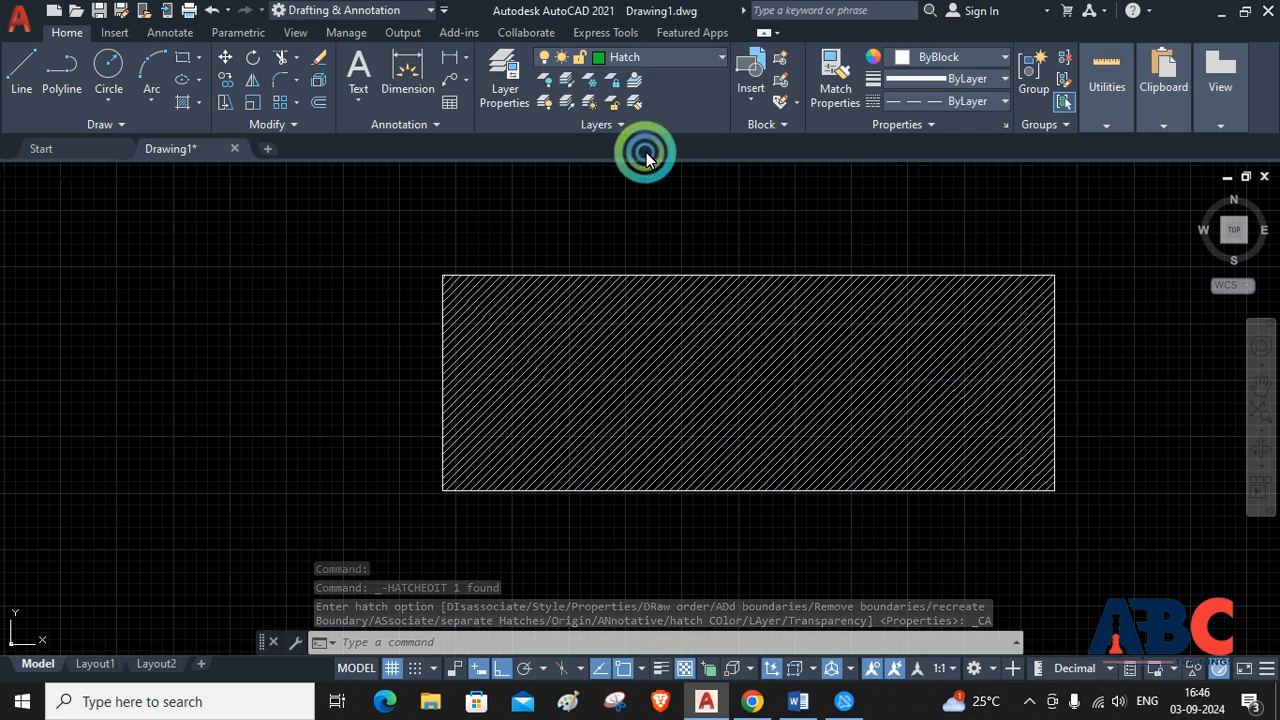
{"action": "left_click", "coordinate": [1003, 60]}
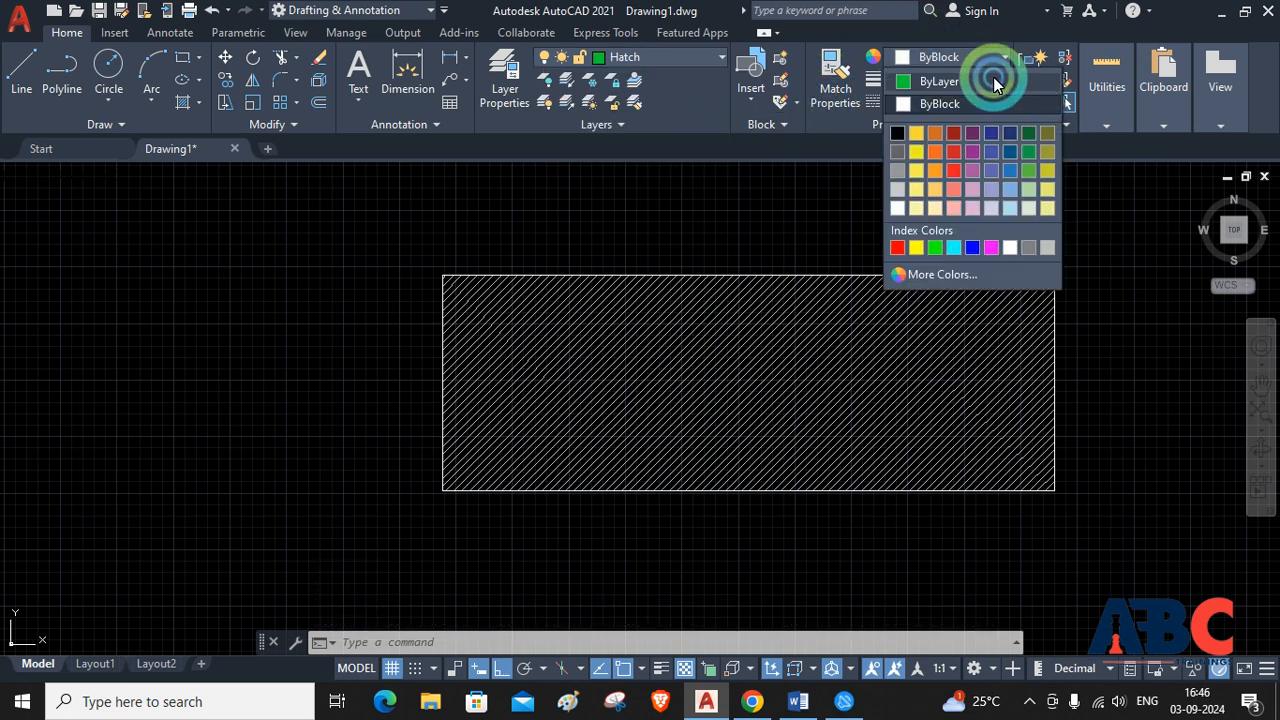
{"action": "left_click", "coordinate": [903, 79]}
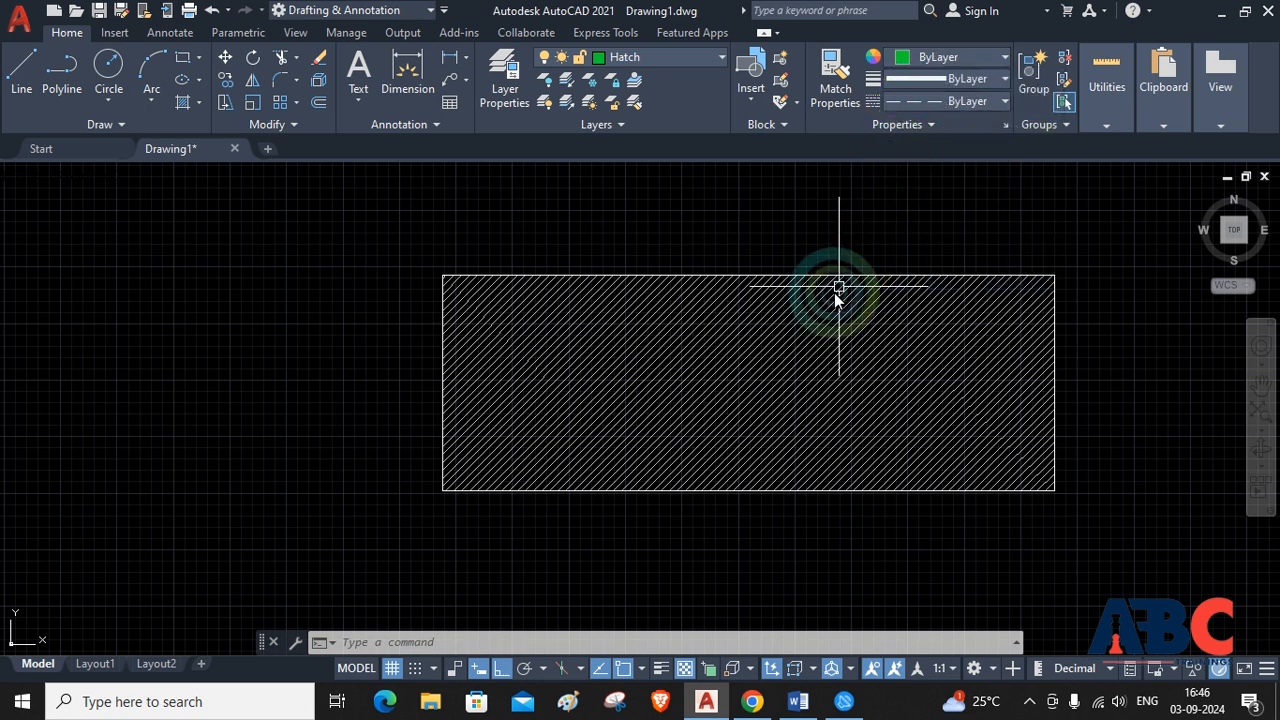
{"action": "left_click", "coordinate": [804, 348]}
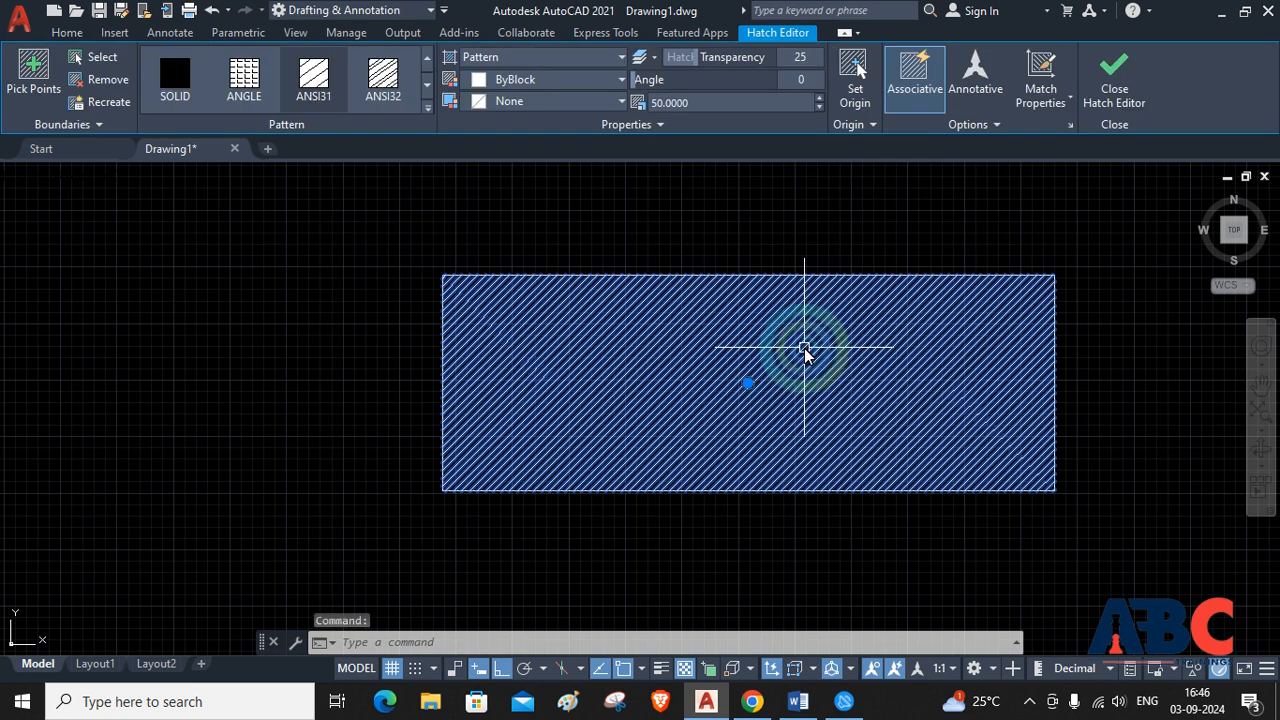
{"action": "left_click", "coordinate": [1138, 74]}
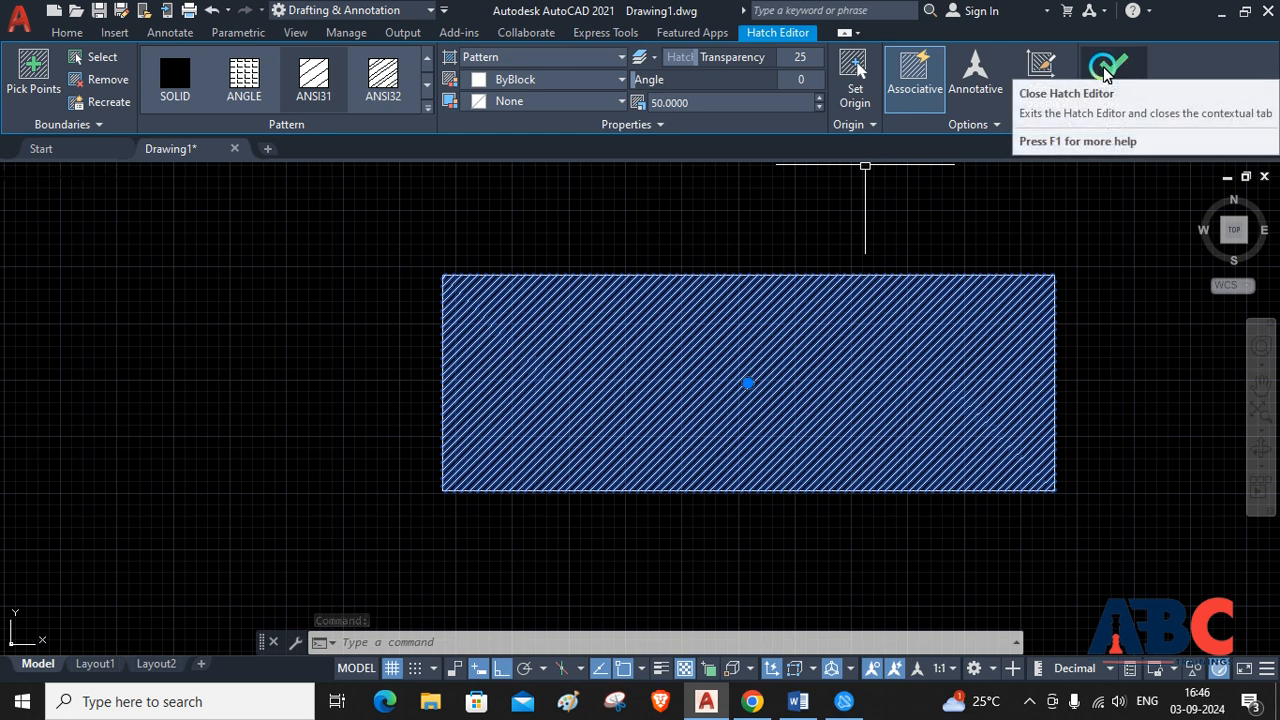
{"action": "left_click", "coordinate": [1105, 75]}
{"action": "left_click", "coordinate": [1105, 75]}
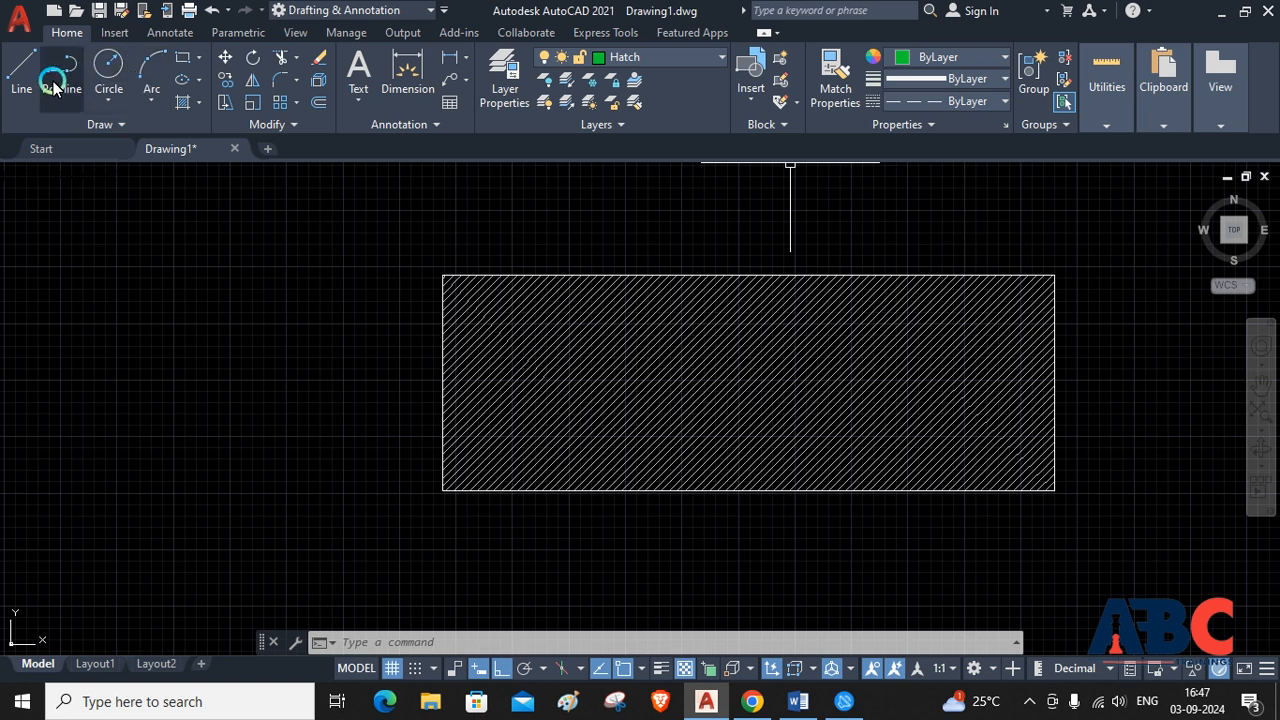
- Draw a four-sided line outline about 304 units high around the hatched rectangle on the Hatch layer
{"action": "left_click", "coordinate": [20, 62]}
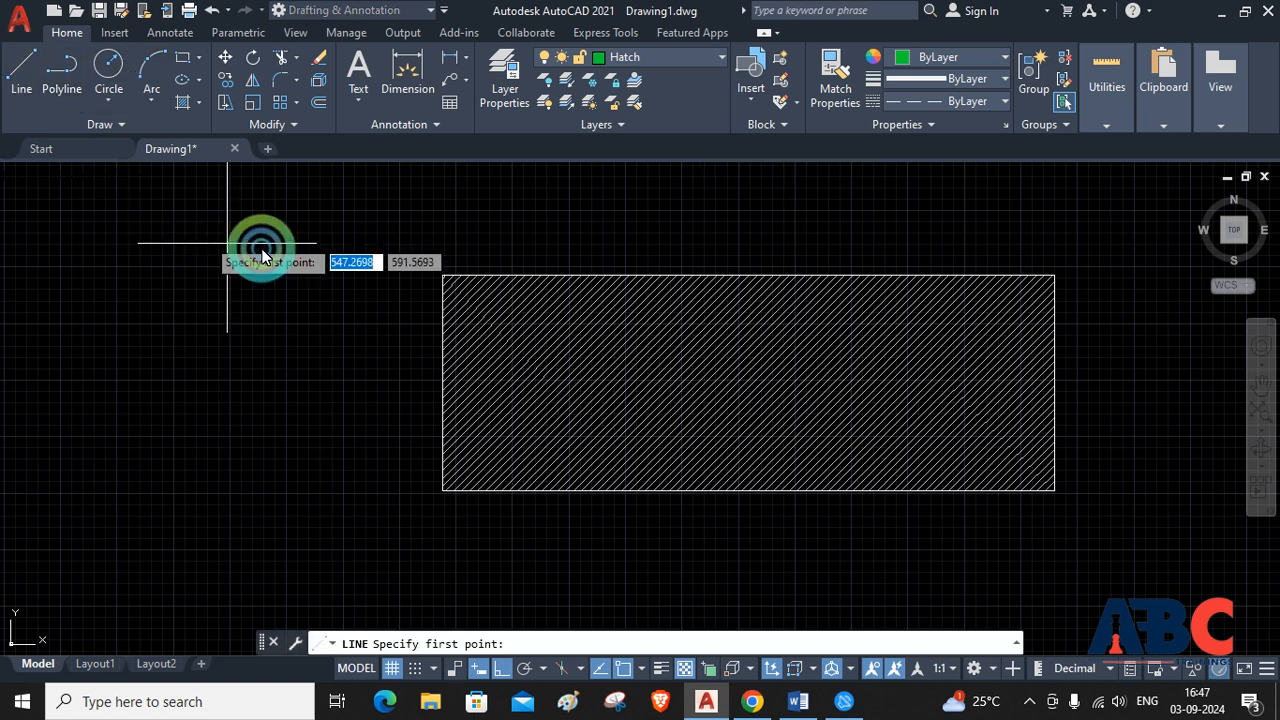
{"action": "left_click", "coordinate": [447, 245]}
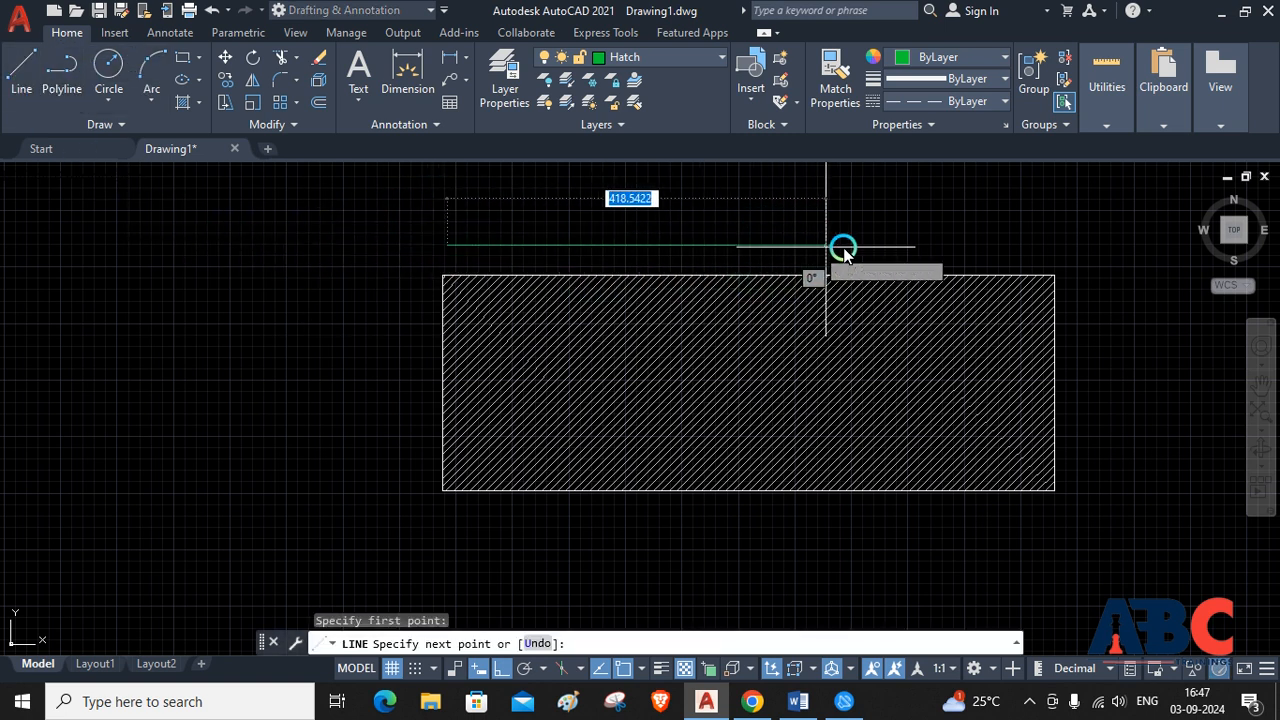
{"action": "left_click", "coordinate": [1058, 252]}
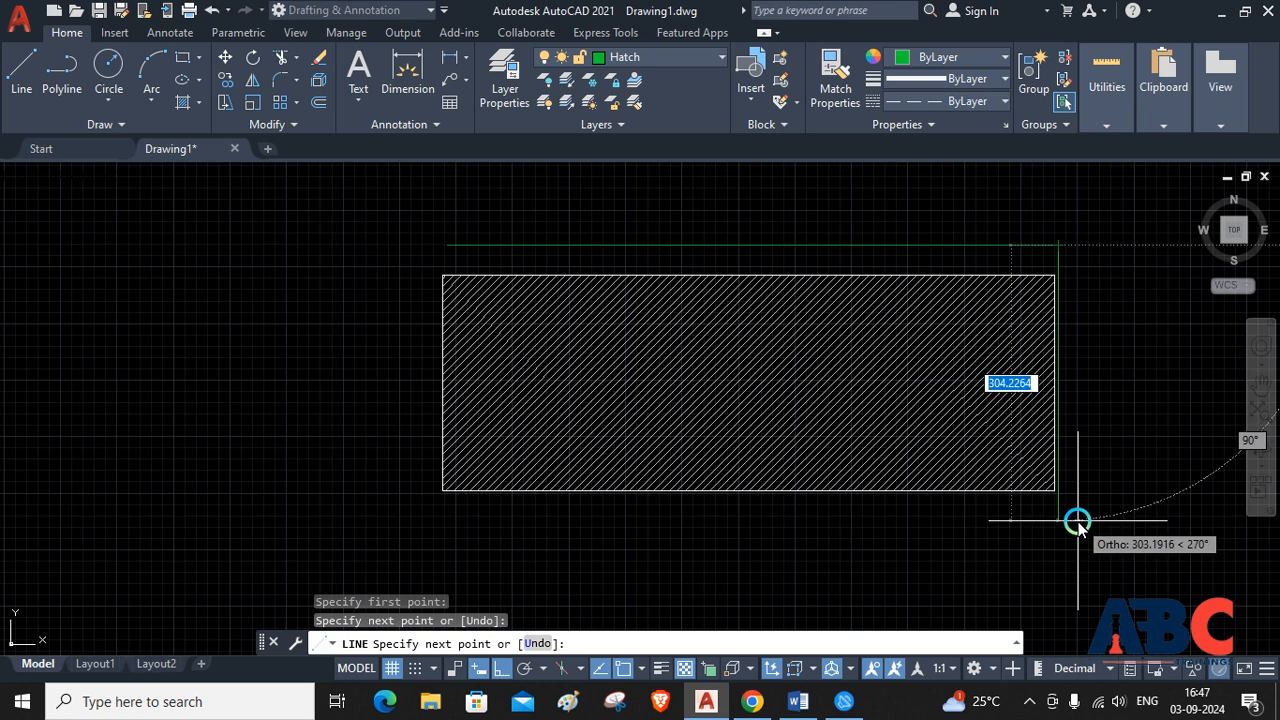
{"action": "left_click", "coordinate": [1068, 520]}
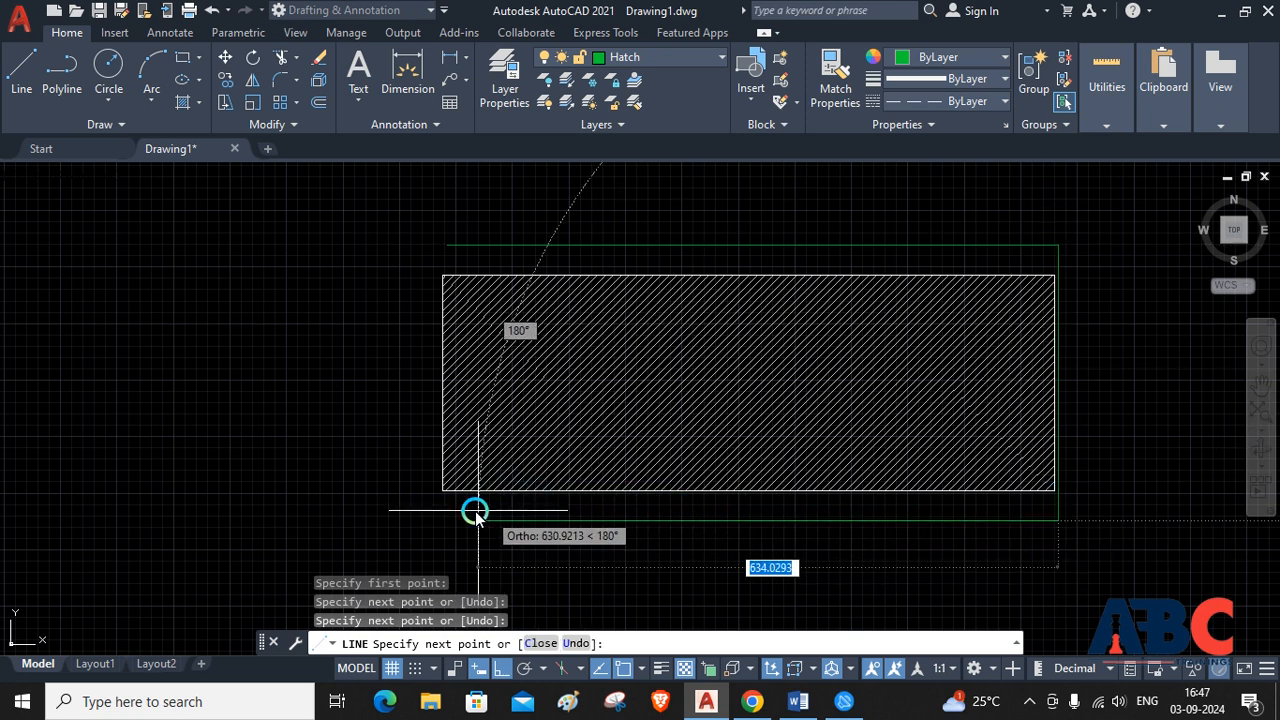
{"action": "left_click", "coordinate": [428, 520]}
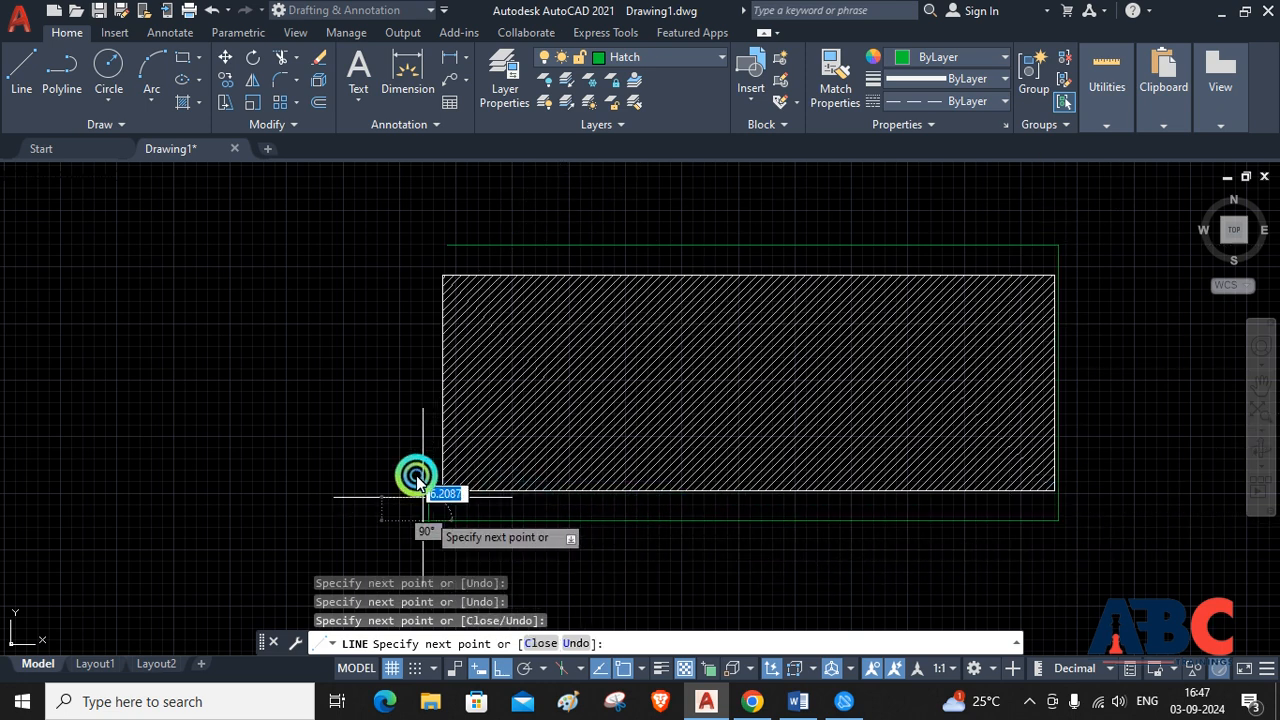
{"action": "left_click", "coordinate": [416, 245]}
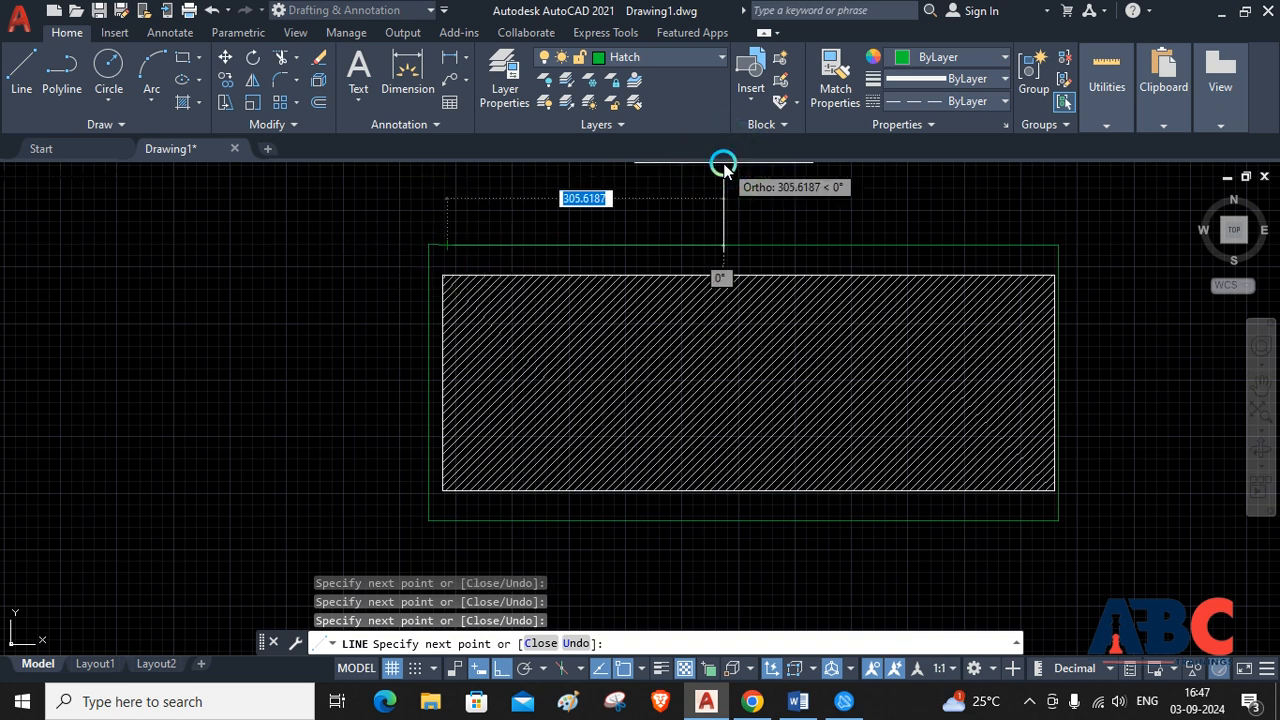
{"action": "key", "text": "Escape"}
- Turn on lineweight display and inspect the upper line of the new outline
{"action": "scroll", "coordinate": [477, 234], "scroll_direction": "up", "scroll_amount": 5}
{"action": "scroll", "coordinate": [178, 291], "scroll_direction": "up", "scroll_amount": 3}
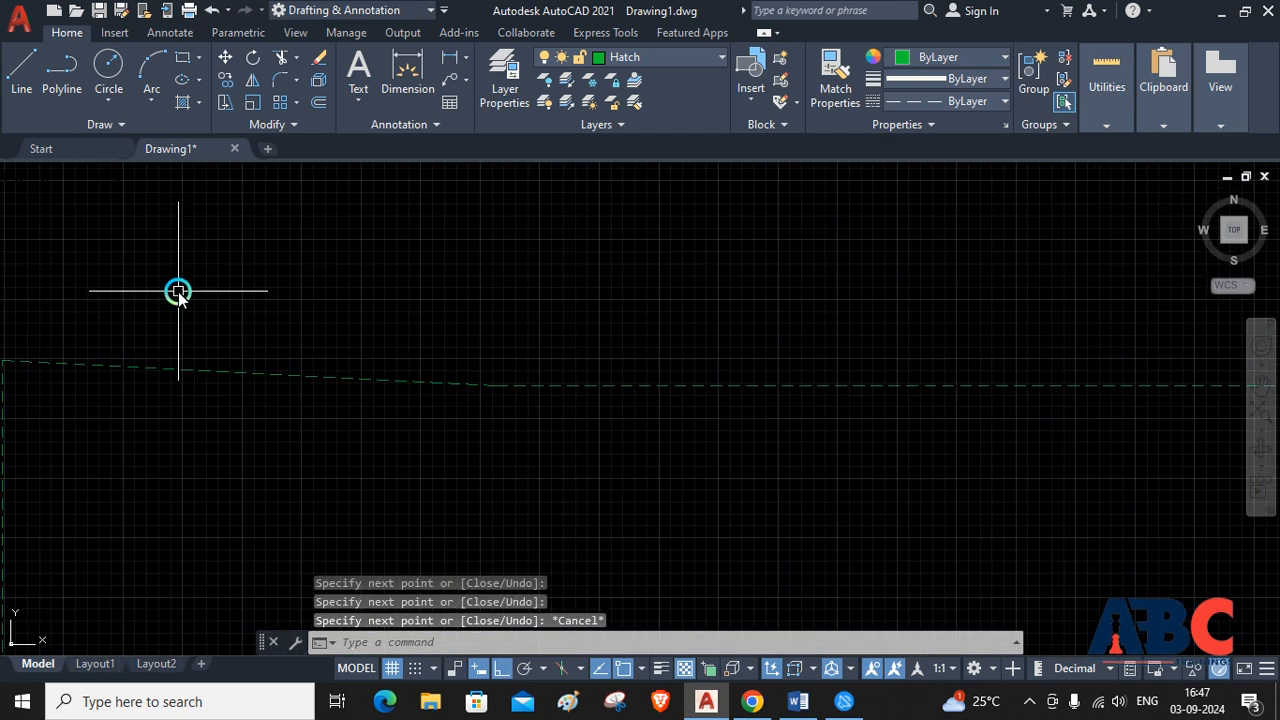
{"action": "scroll", "coordinate": [800, 275], "scroll_direction": "down", "scroll_amount": 5}
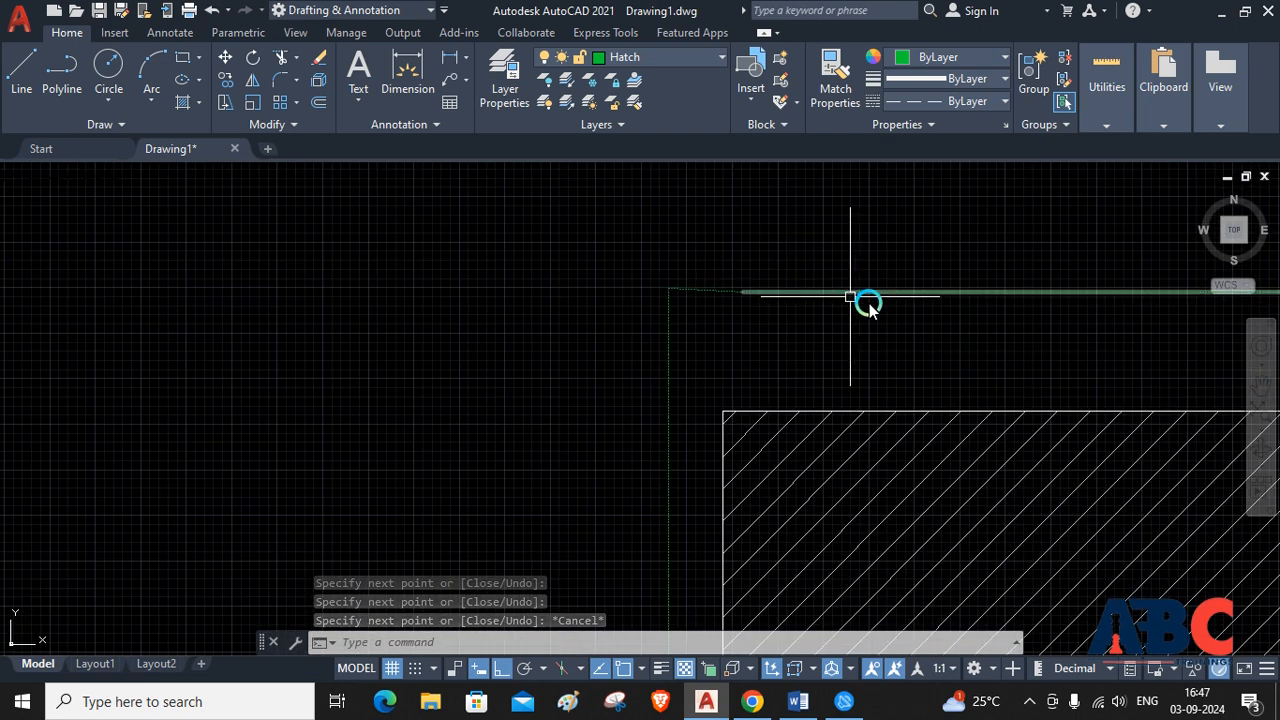
{"action": "scroll", "coordinate": [875, 304], "scroll_direction": "down", "scroll_amount": 5}
{"action": "mouse_move", "coordinate": [880, 303]}
{"action": "middle_mouse_down"}
{"action": "mouse_move", "coordinate": [354, 263]}
{"action": "mouse_move", "coordinate": [117, 344]}
{"action": "middle_mouse_up"}
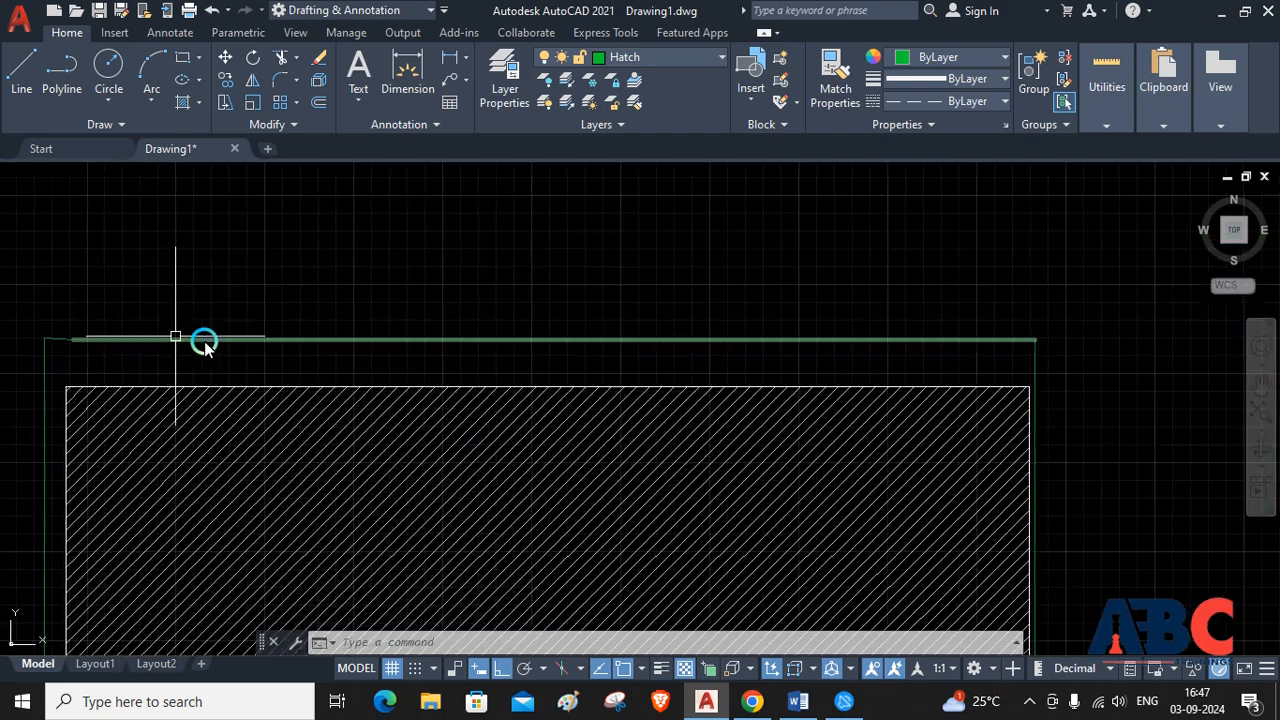
{"action": "scroll", "coordinate": [606, 331], "scroll_direction": "up", "scroll_amount": 5}
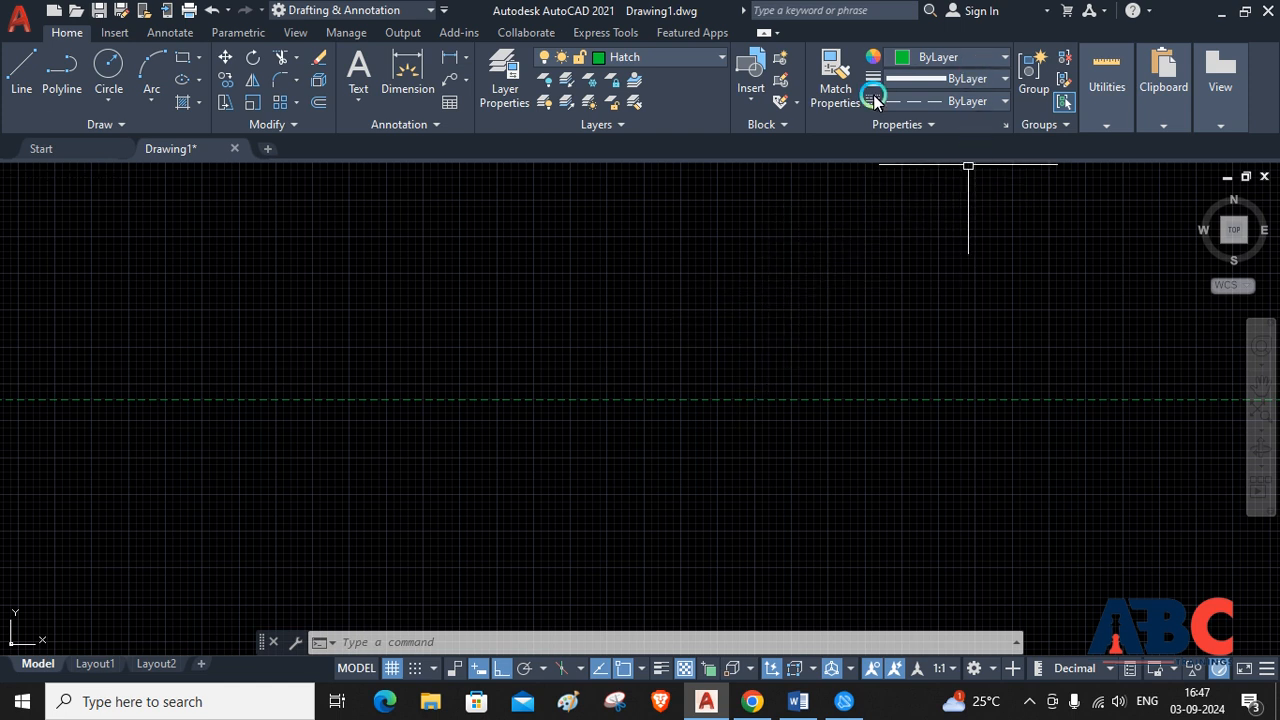
{"action": "left_click", "coordinate": [658, 670]}
{"action": "scroll", "coordinate": [682, 412], "scroll_direction": "up", "scroll_amount": 2}
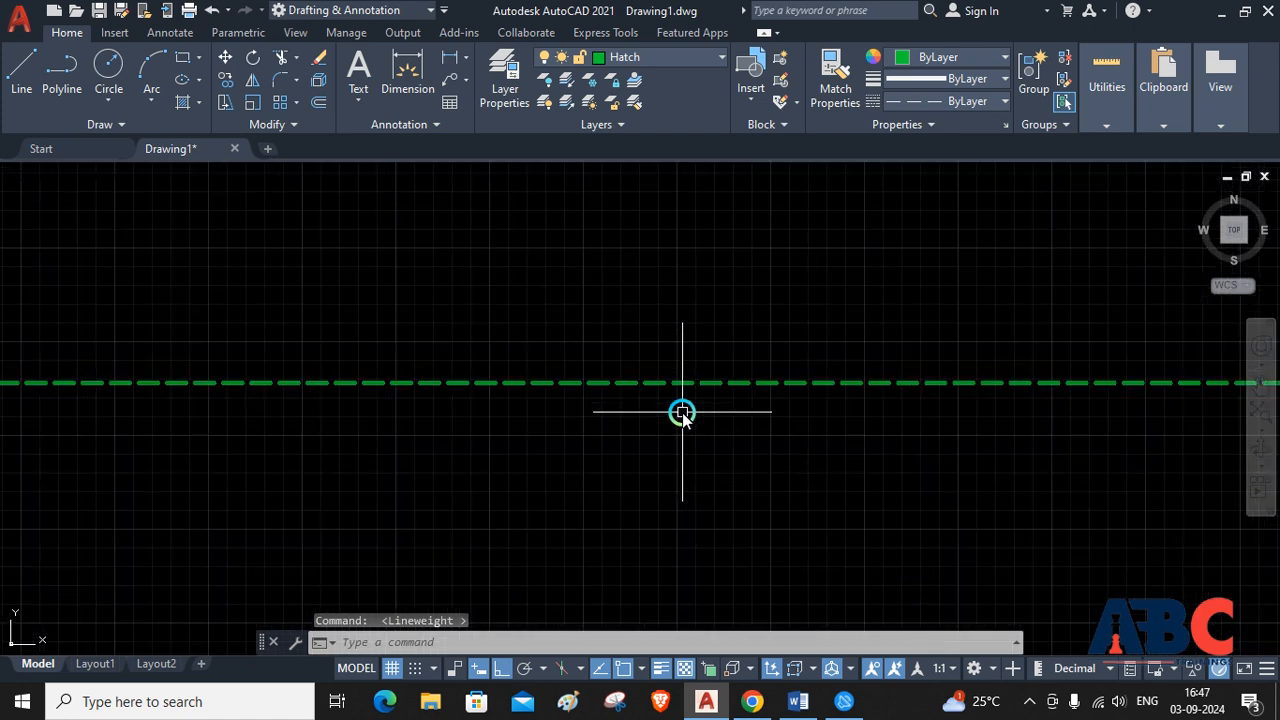
{"action": "scroll", "coordinate": [682, 412], "scroll_direction": "up", "scroll_amount": 3}
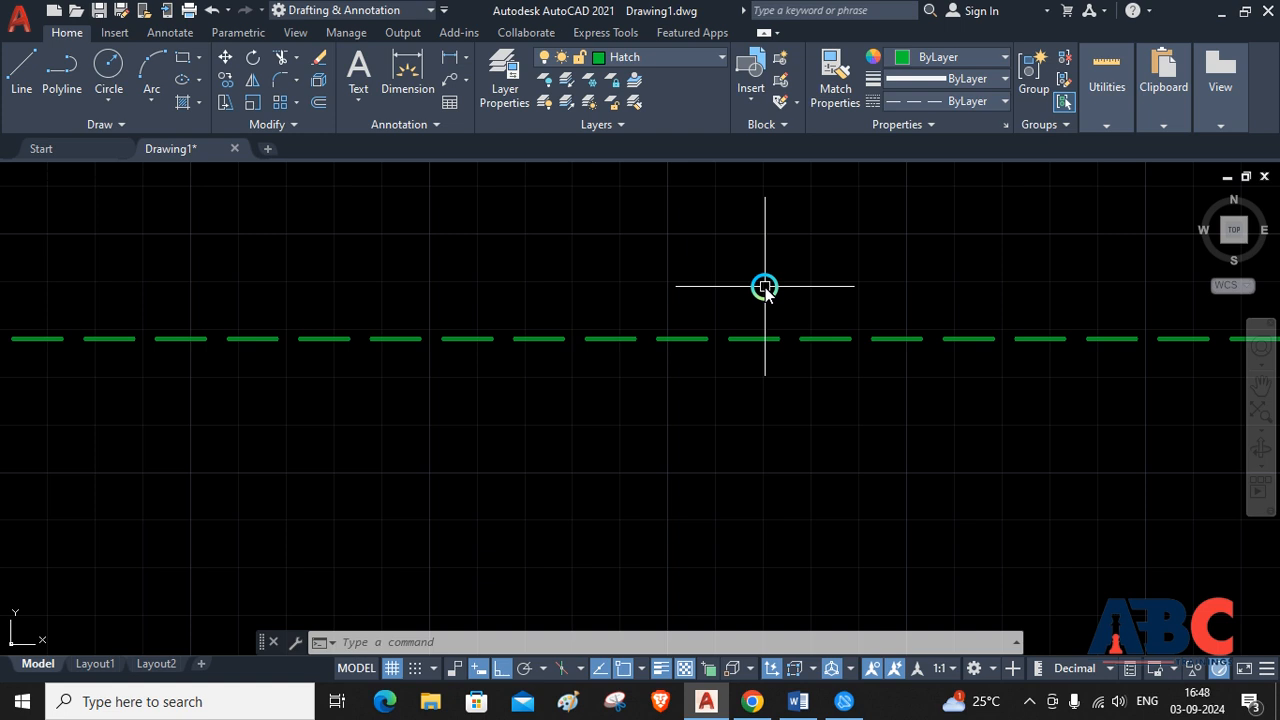
- Try to freeze the Hatch layer while it is the current layer
{"action": "left_click", "coordinate": [711, 60]}
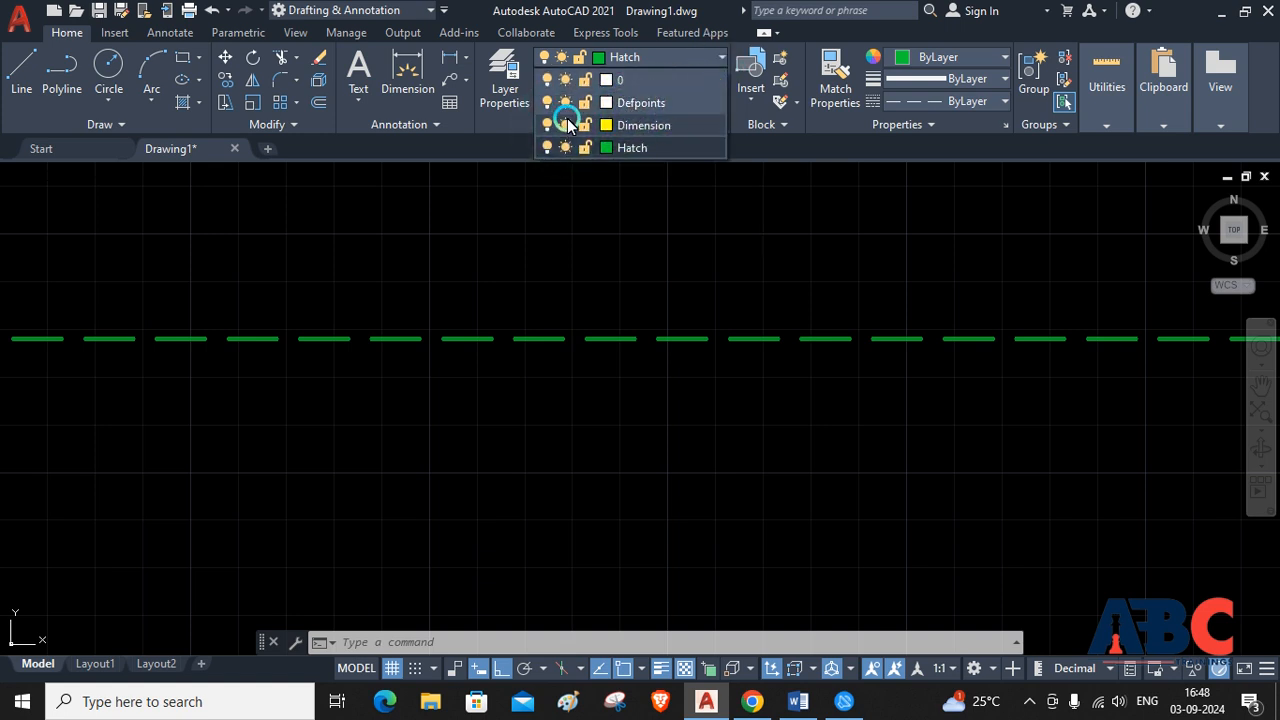
{"action": "left_click", "coordinate": [564, 147]}
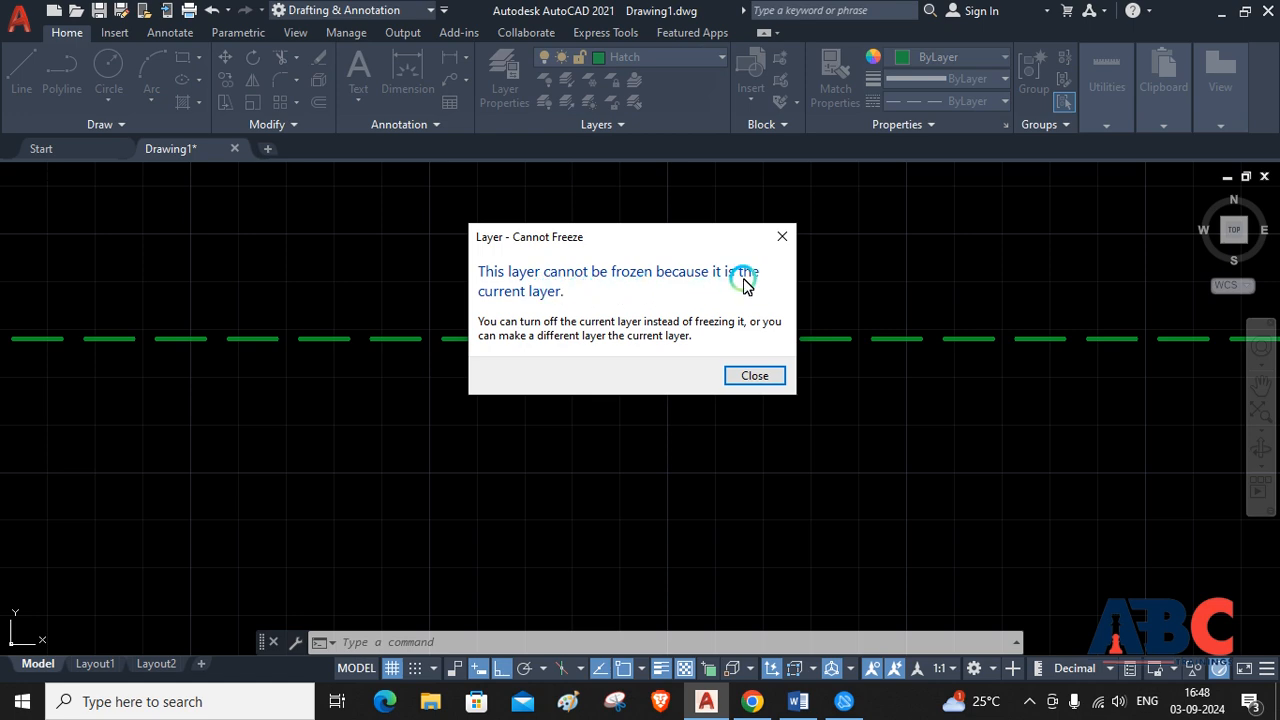
{"action": "left_click", "coordinate": [757, 376]}
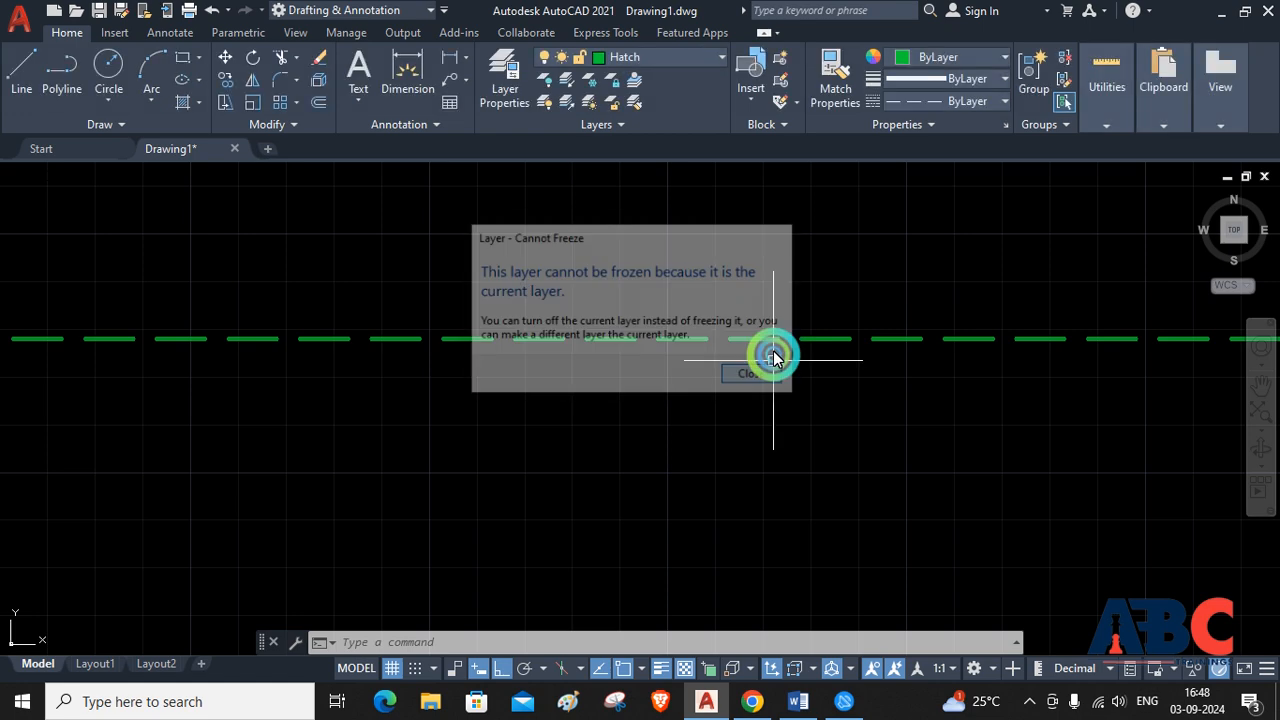
- Make Dimension the current layer in the layer manager and close the manager
{"action": "left_click", "coordinate": [505, 80]}
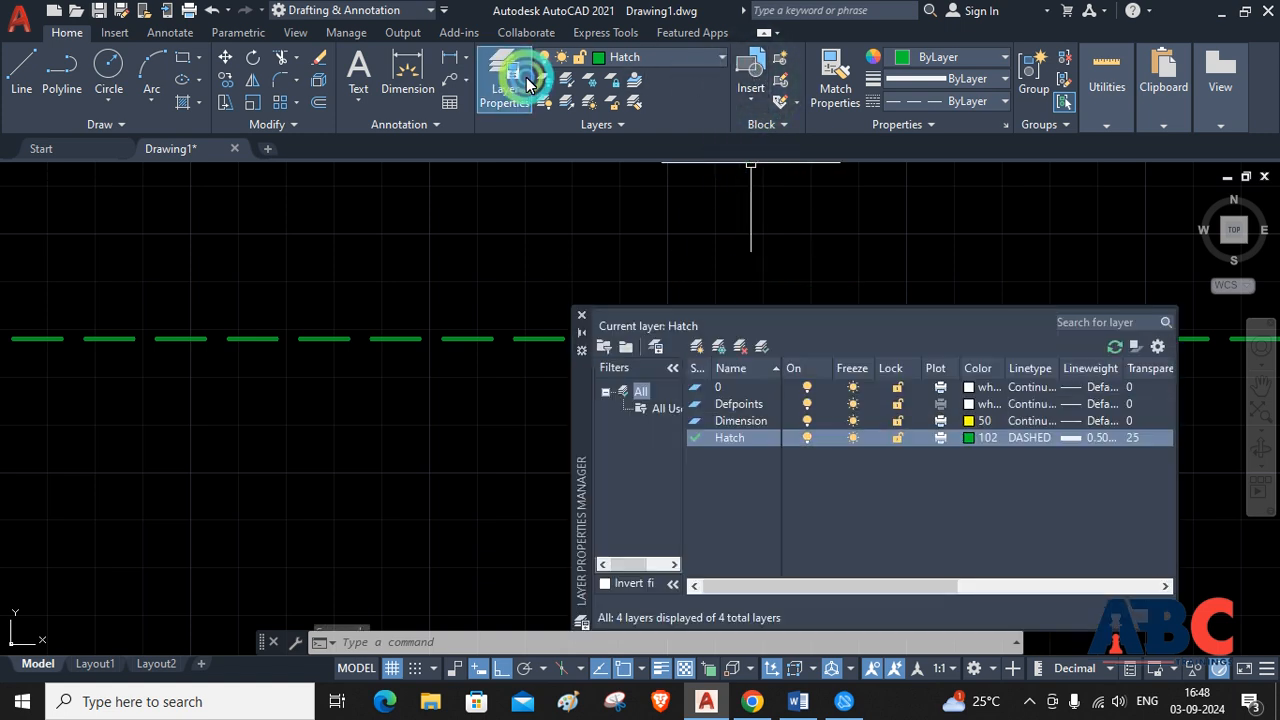
{"action": "left_click", "coordinate": [747, 422]}
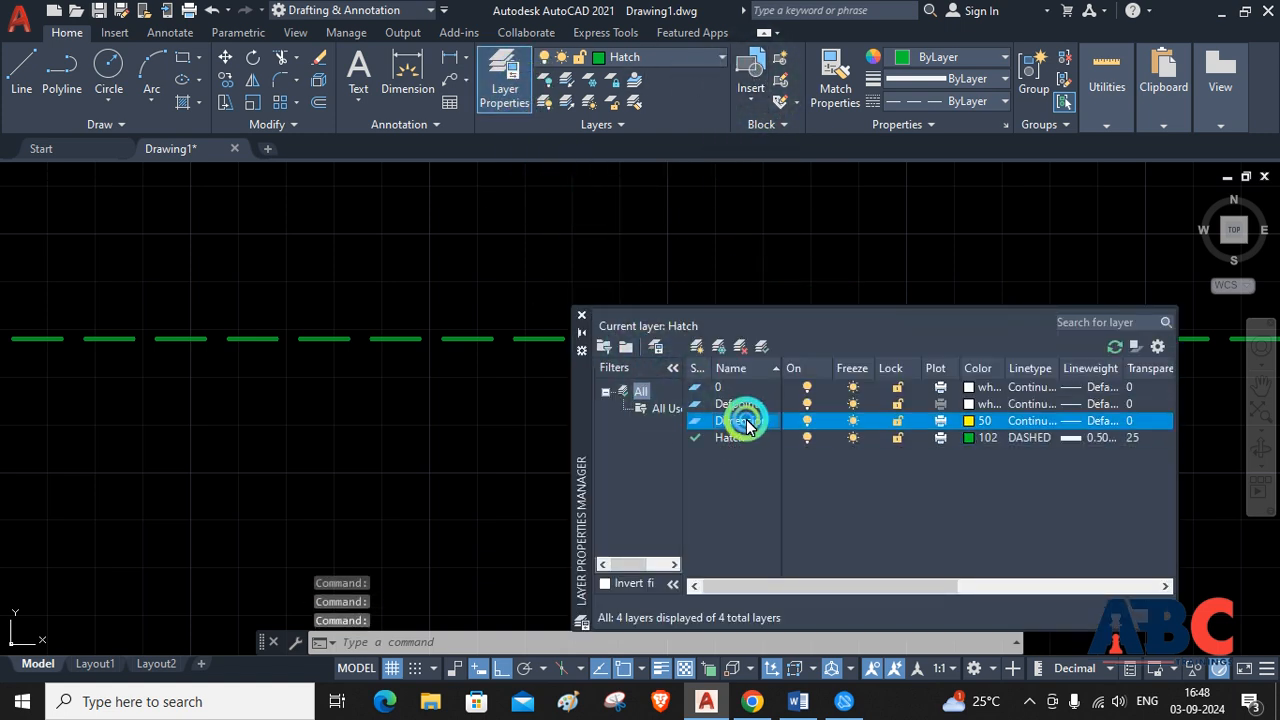
{"action": "double_click", "coordinate": [694, 420]}
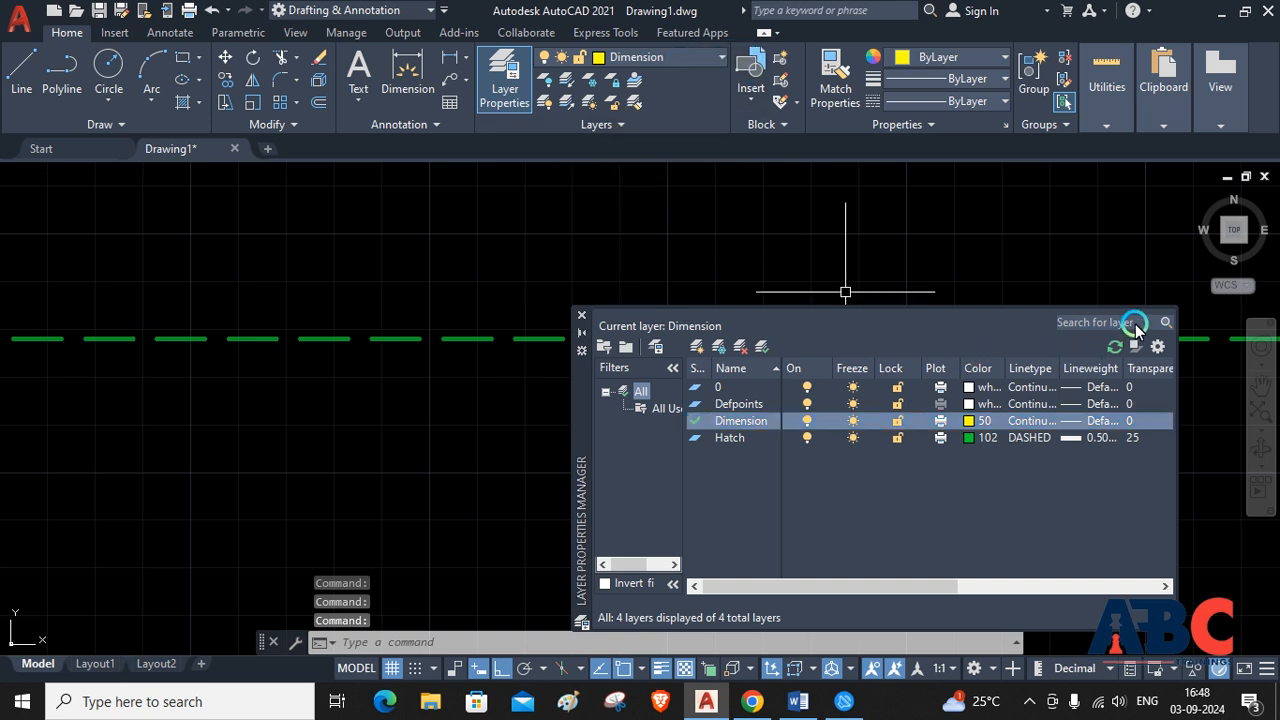
{"action": "left_click", "coordinate": [581, 315]}
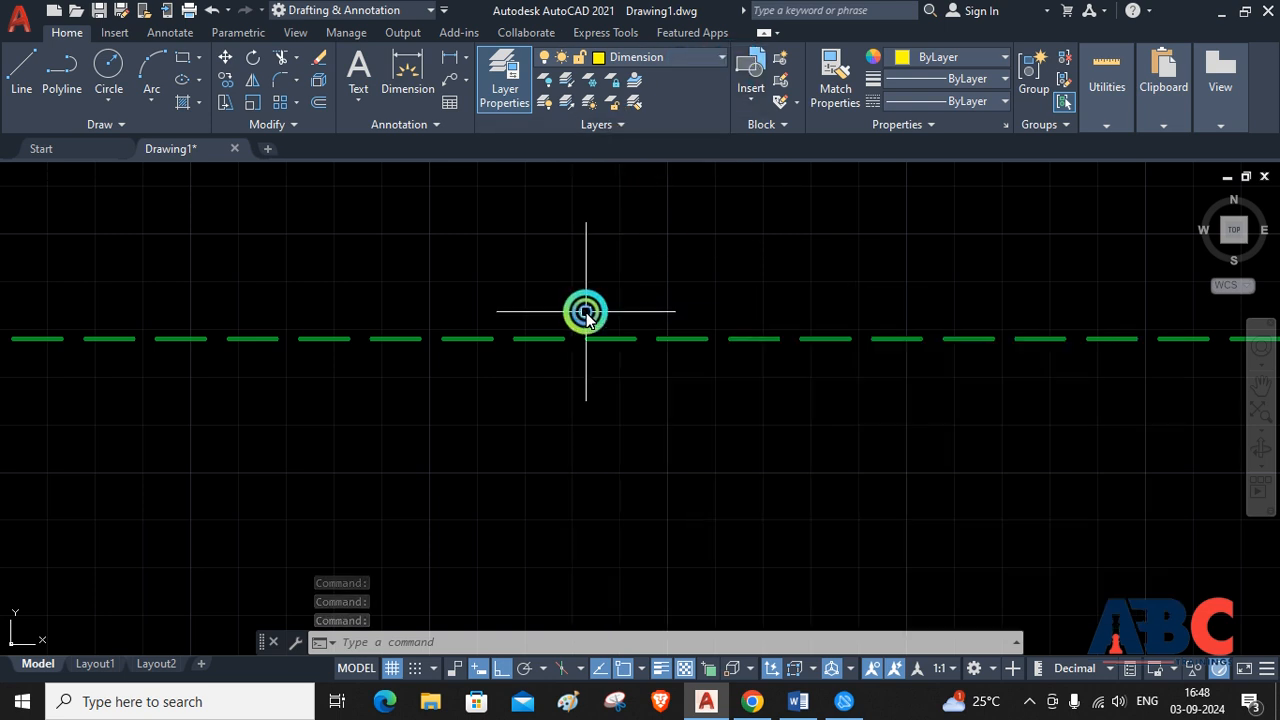
- Freeze the Hatch layer, thaw it again and inspect the restored outline and hatch
{"action": "left_click", "coordinate": [724, 61]}
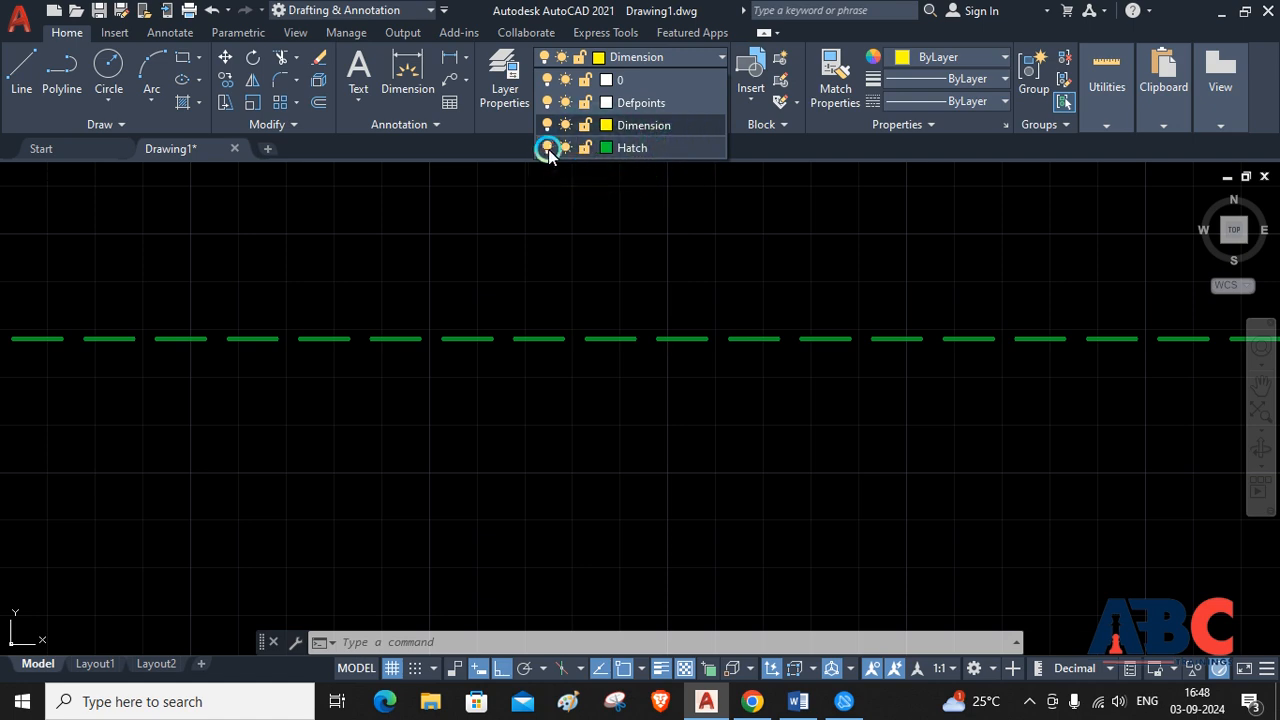
{"action": "left_click", "coordinate": [560, 147]}
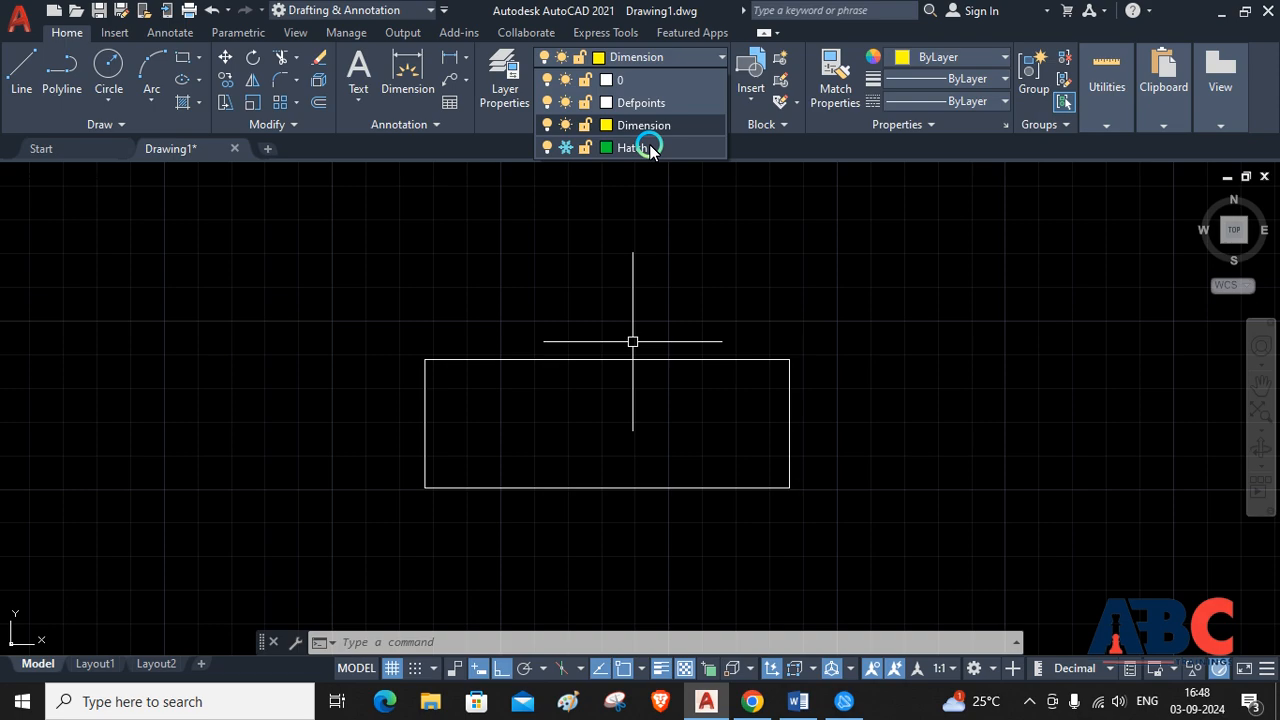
{"action": "left_click", "coordinate": [566, 147]}
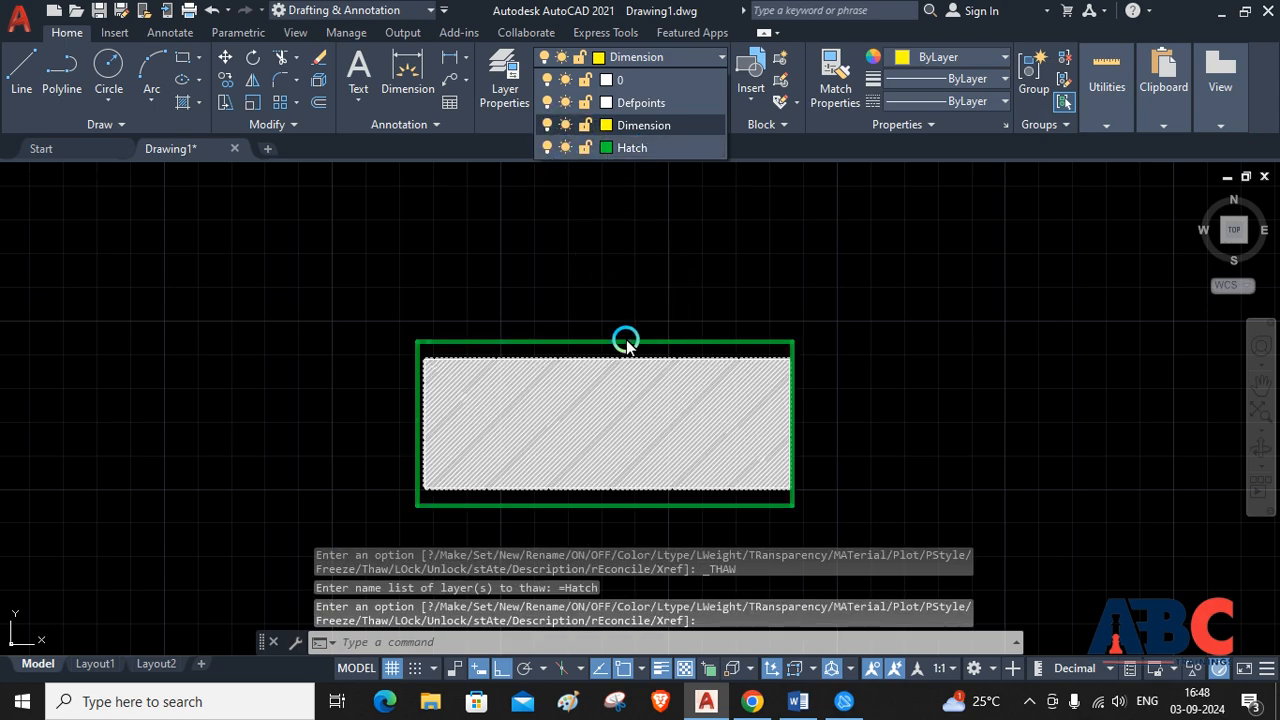
{"action": "scroll", "coordinate": [626, 341], "scroll_direction": "up", "scroll_amount": 8}
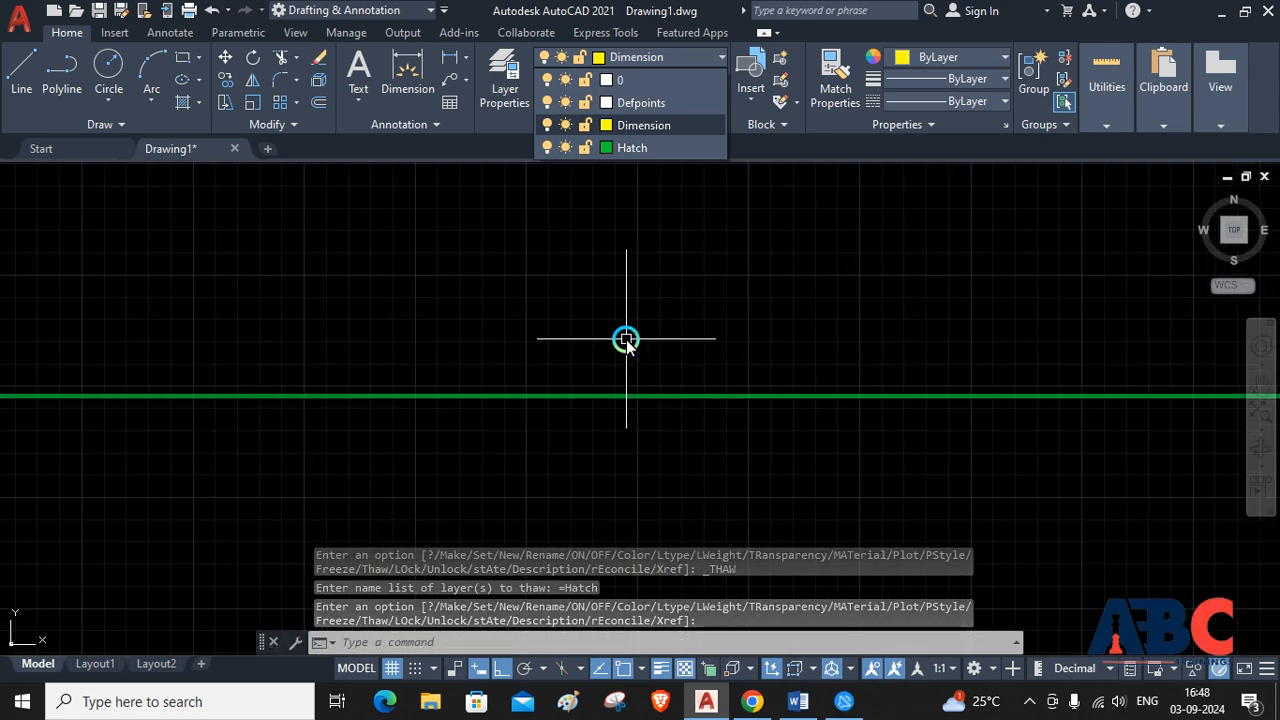
{"action": "scroll", "coordinate": [626, 341], "scroll_direction": "up", "scroll_amount": 2}
{"action": "scroll", "coordinate": [626, 341], "scroll_direction": "down", "scroll_amount": 7}
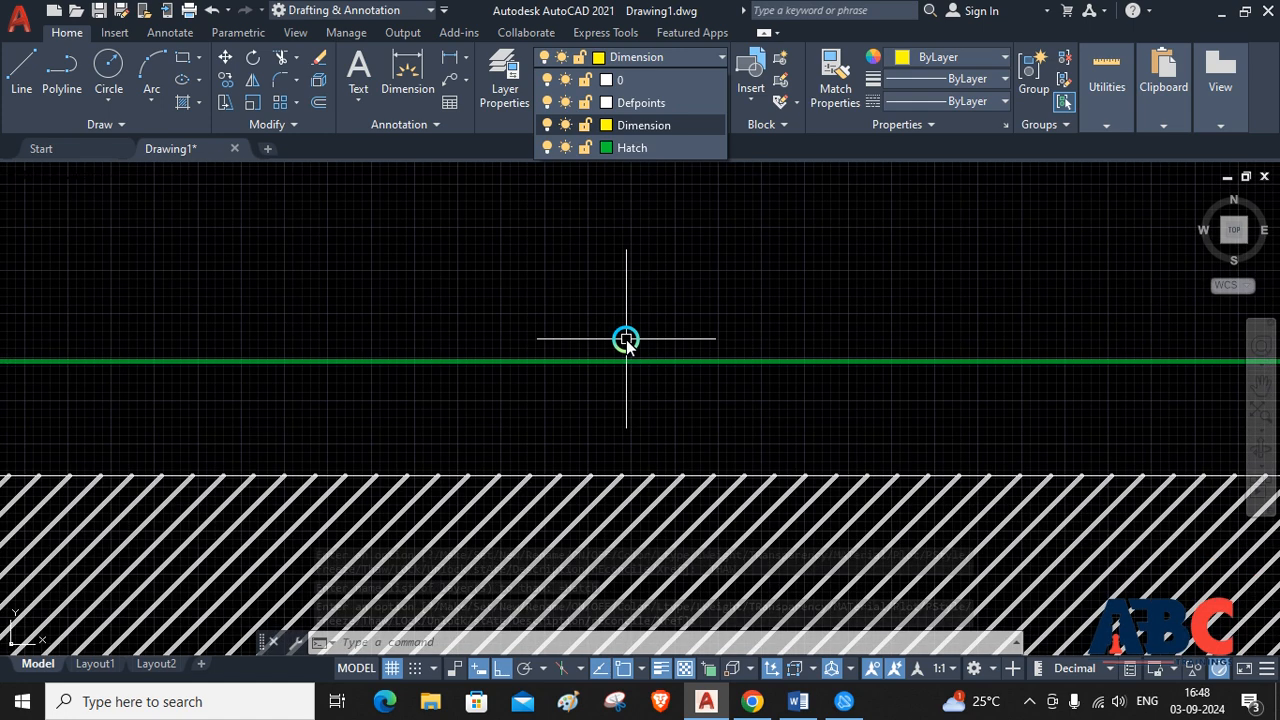
- Lock the Hatch layer using the layer list
{"action": "scroll", "coordinate": [626, 341], "scroll_direction": "down", "scroll_amount": 2}
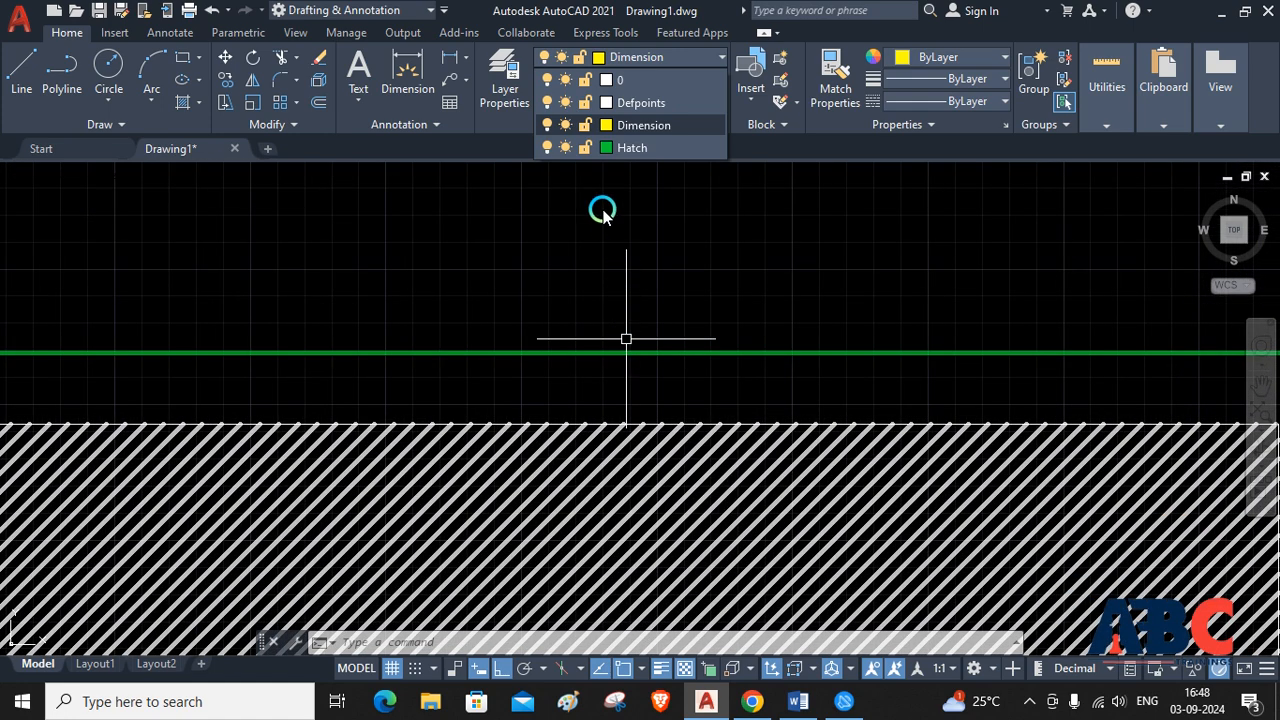
{"action": "left_click", "coordinate": [585, 147]}
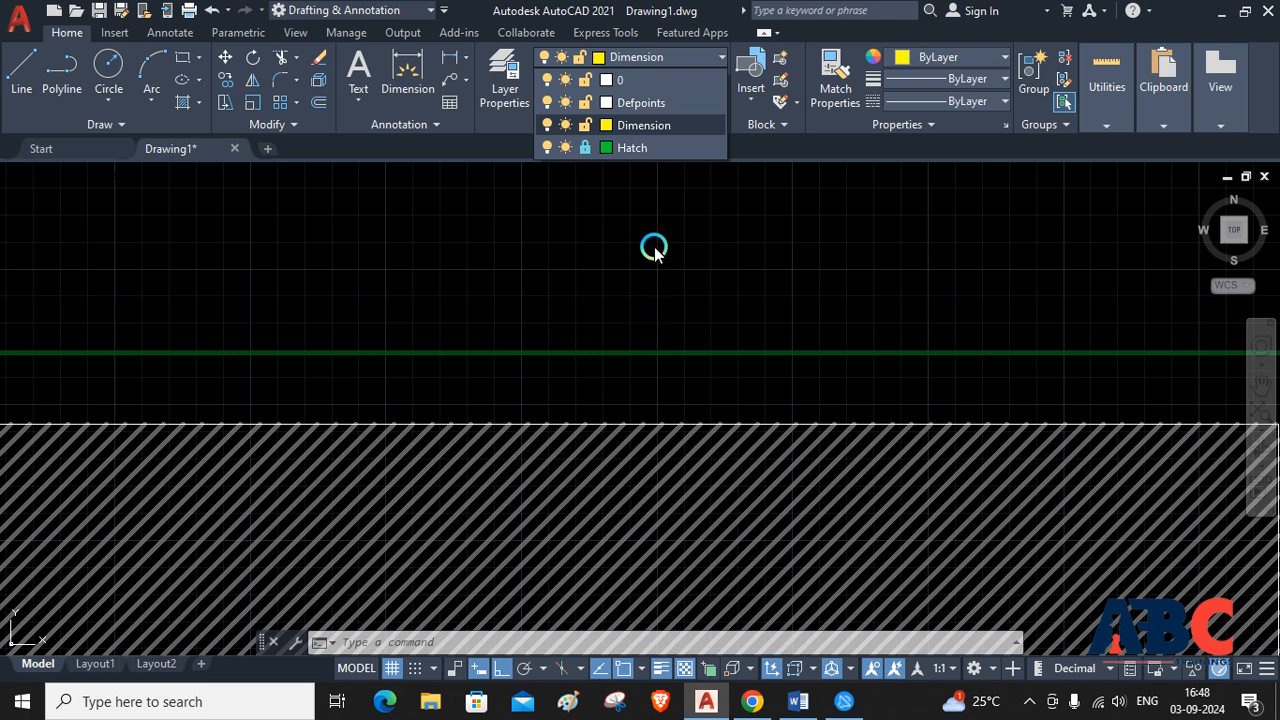
{"action": "left_click", "coordinate": [637, 189]}
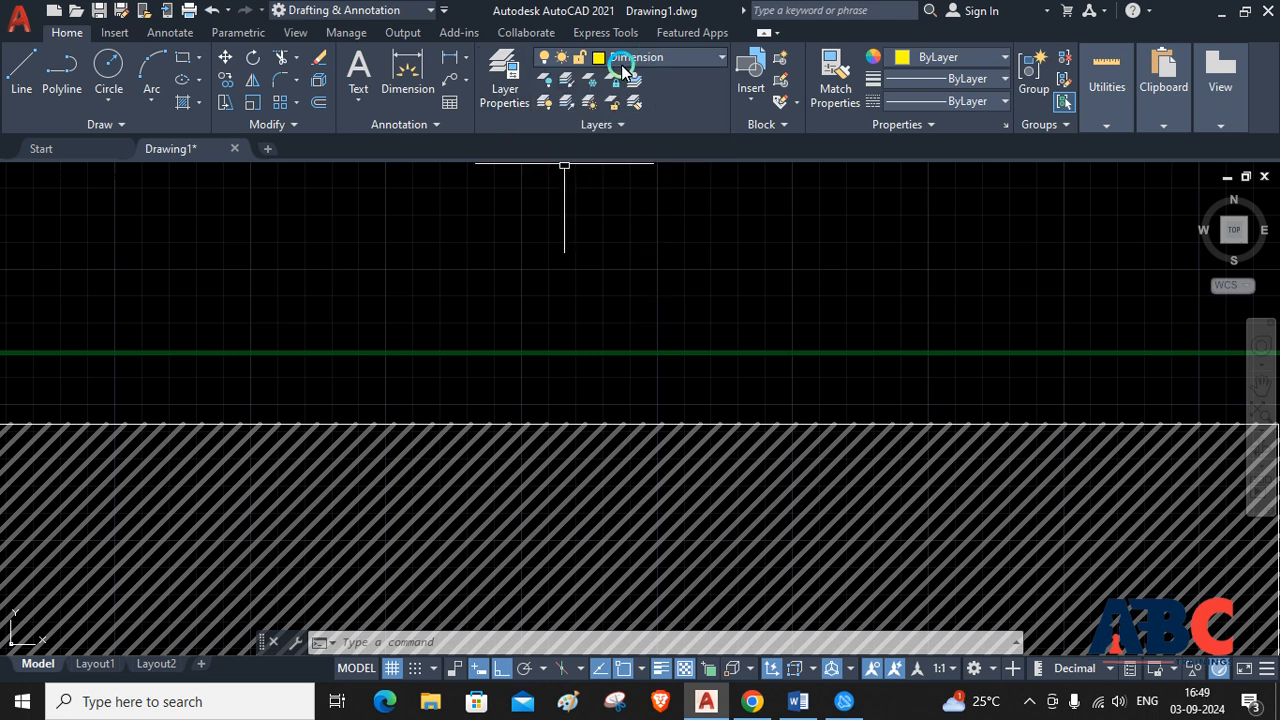
- Add a horizontal dimension above the green outline, measured between its two upper corners, and end the Dimension command
{"action": "left_click", "coordinate": [408, 72]}
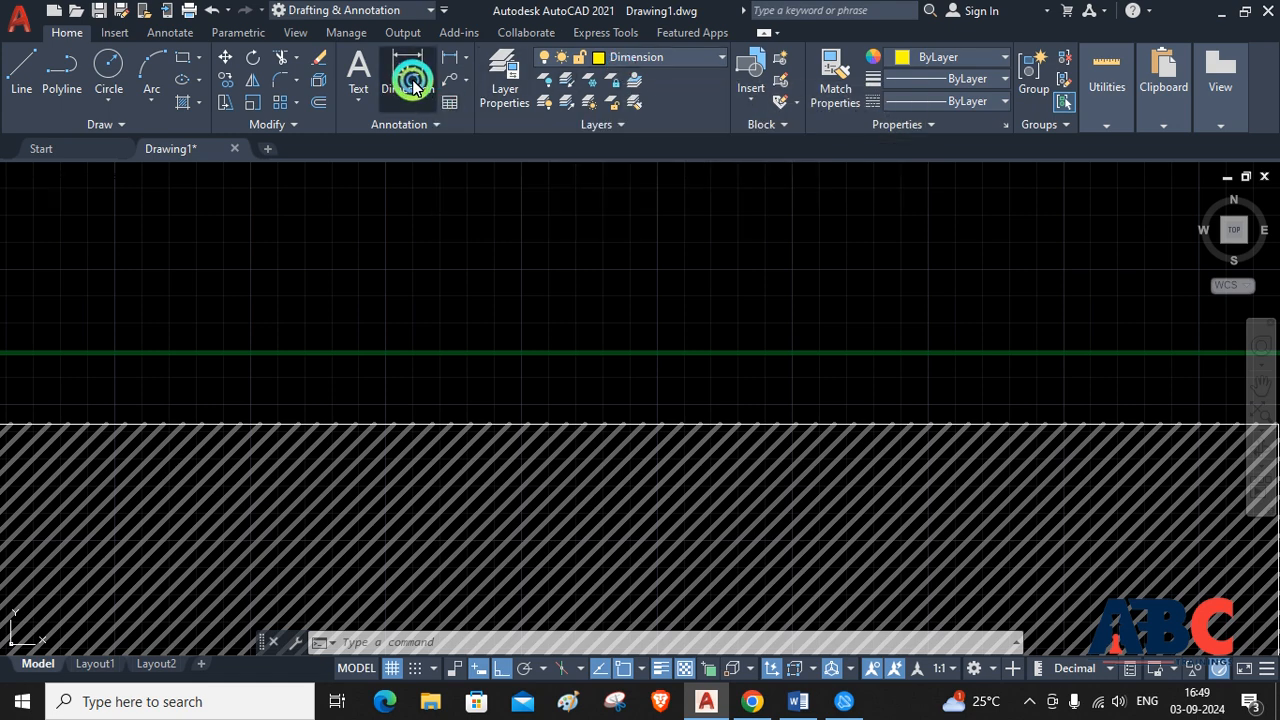
{"action": "scroll", "coordinate": [480, 302], "scroll_direction": "down", "scroll_amount": 5}
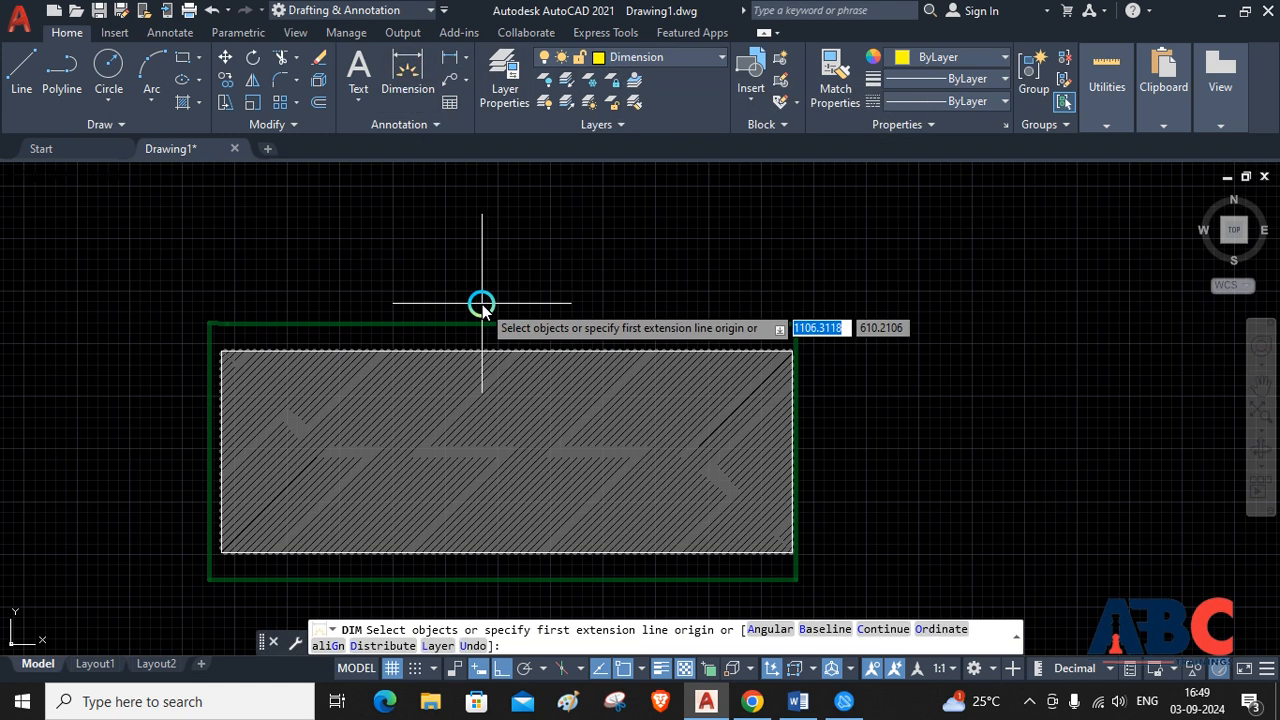
{"action": "left_click", "coordinate": [207, 323]}
{"action": "left_click", "coordinate": [207, 322]}
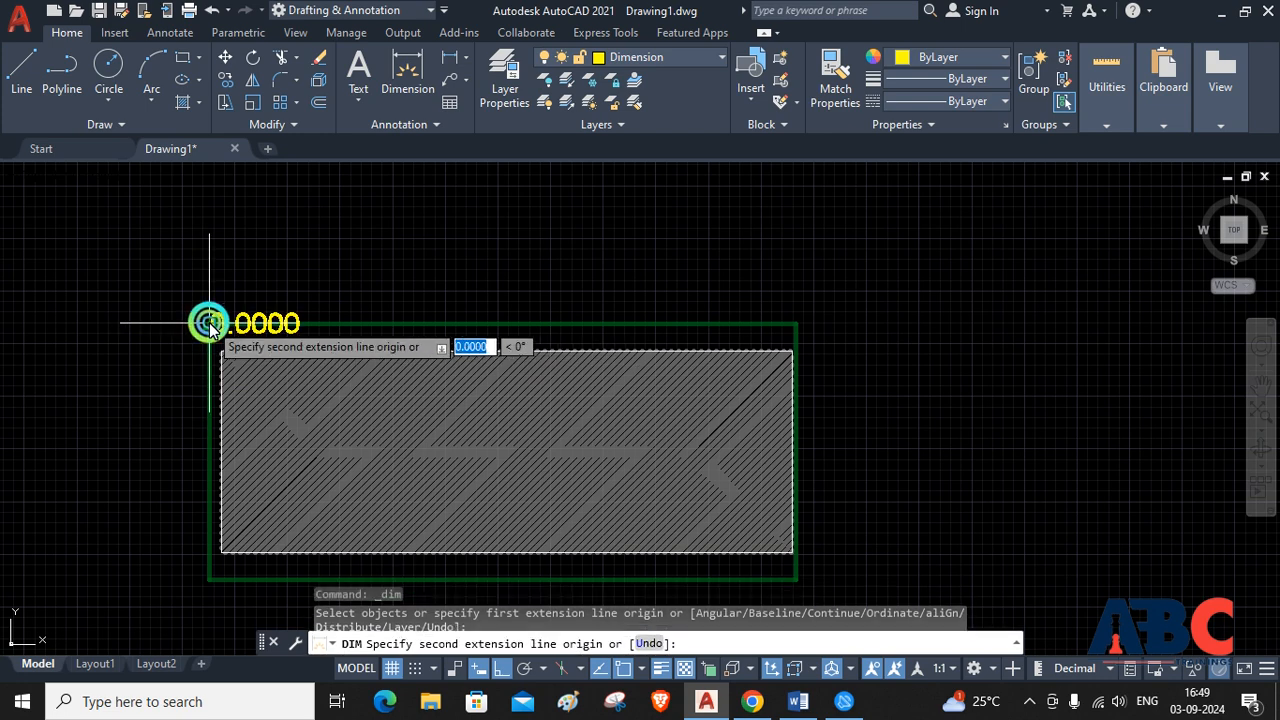
{"action": "left_click", "coordinate": [798, 325]}
{"action": "left_click", "coordinate": [566, 272]}
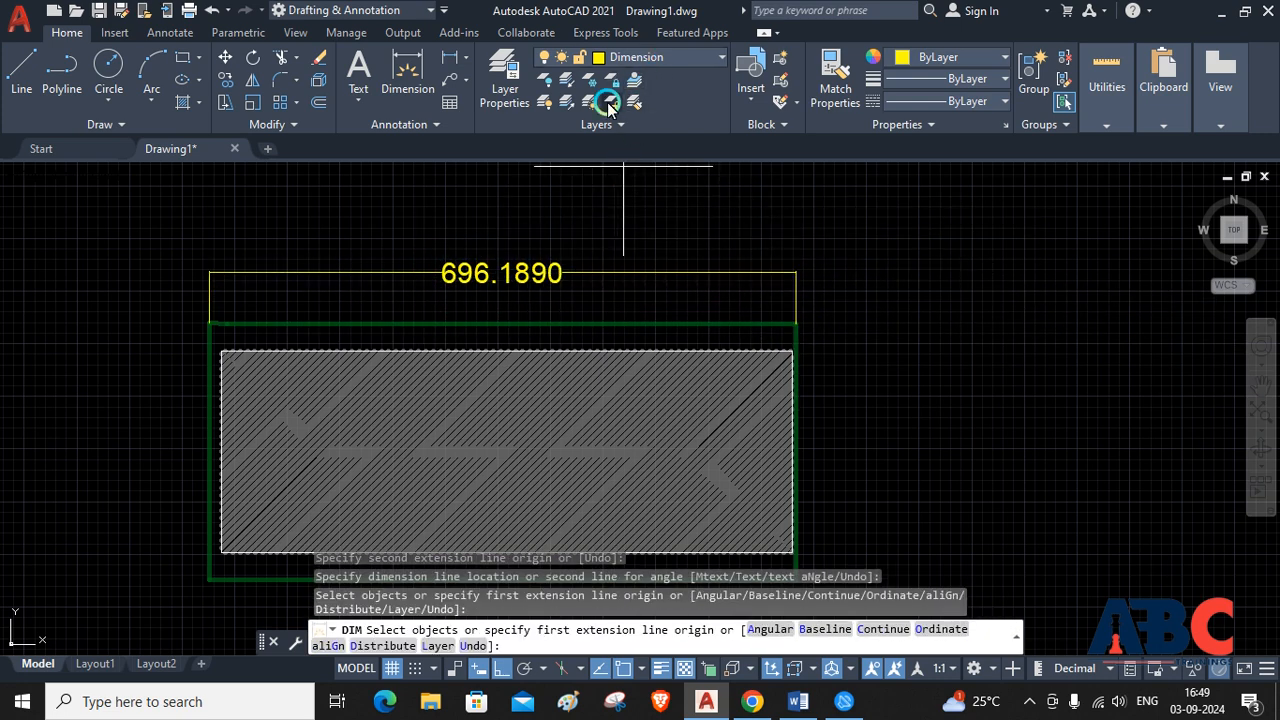
{"action": "left_click", "coordinate": [520, 299]}
{"action": "key", "text": "Return"}
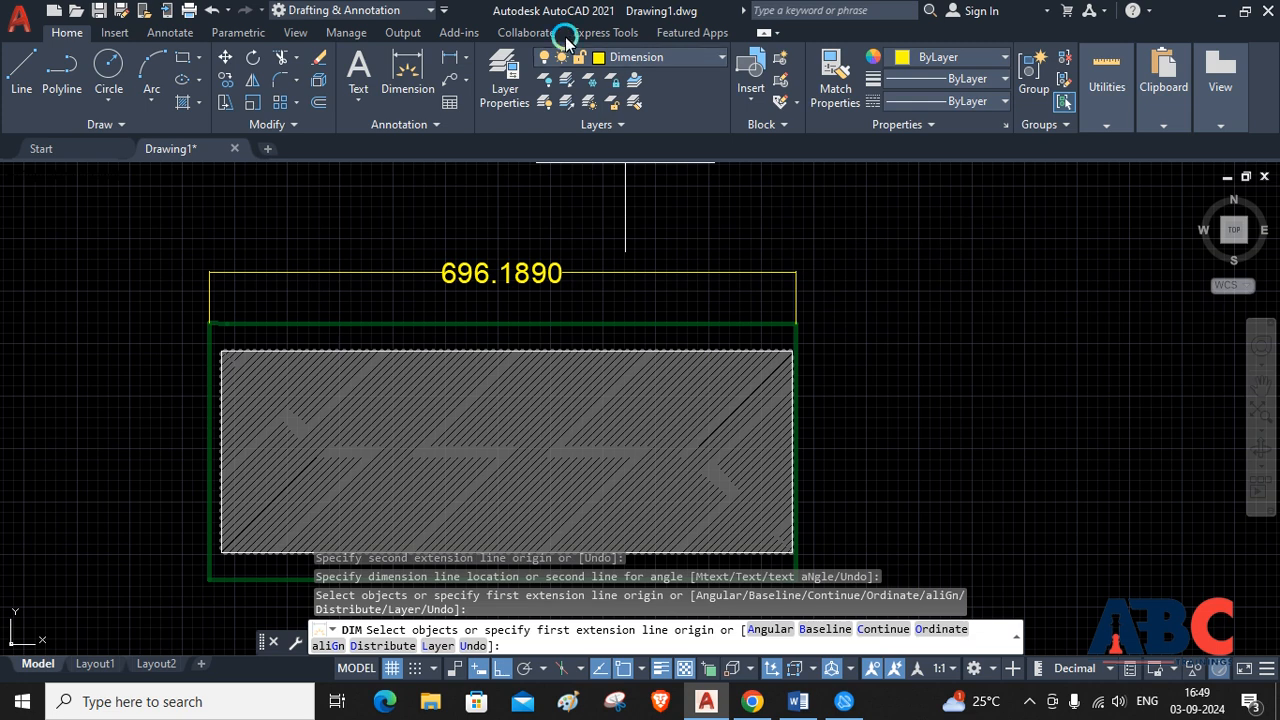
- Unlock the Hatch layer in the layer manager and set its transparency to 85, first trying 100
{"action": "left_click", "coordinate": [509, 67]}
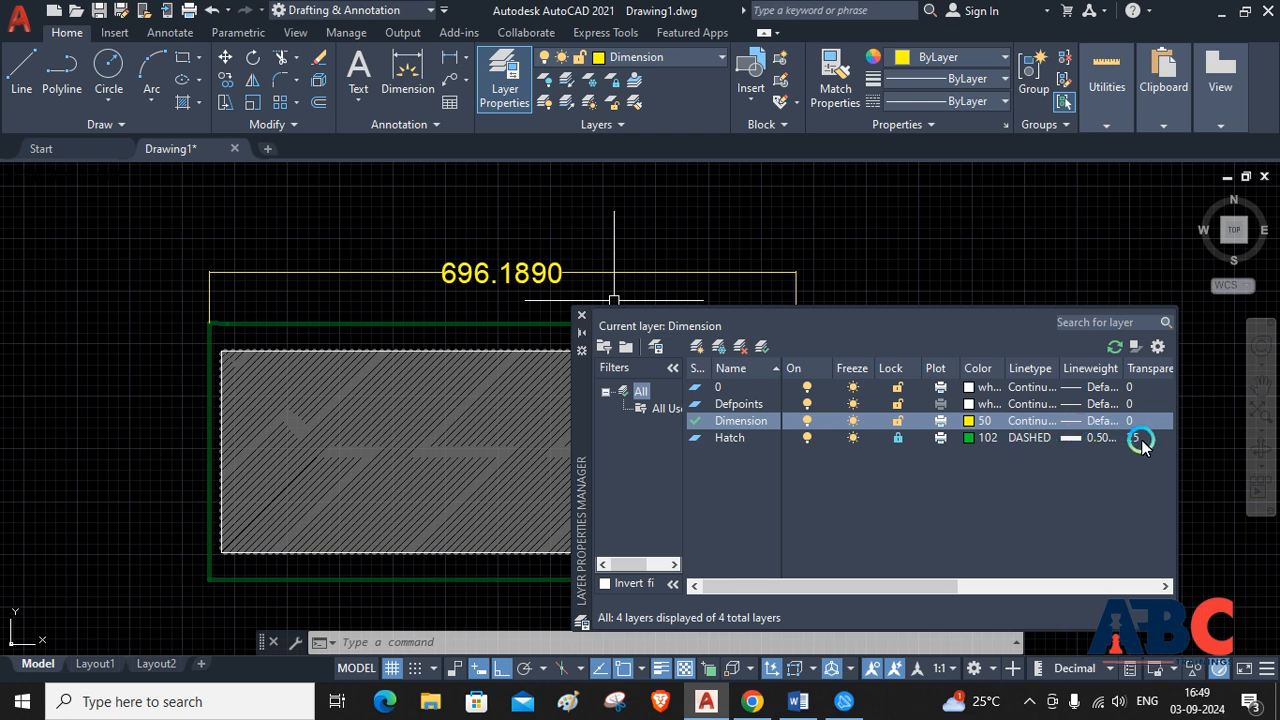
{"action": "left_click", "coordinate": [896, 437]}
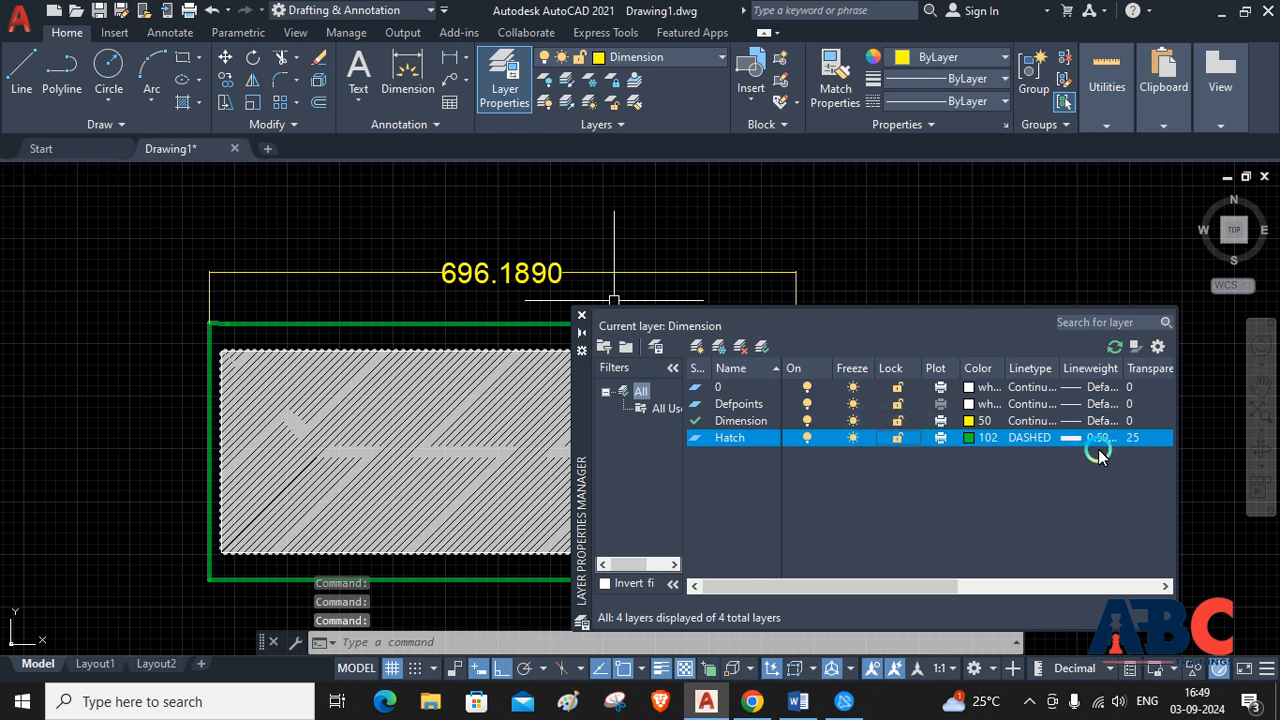
{"action": "left_click", "coordinate": [1125, 440]}
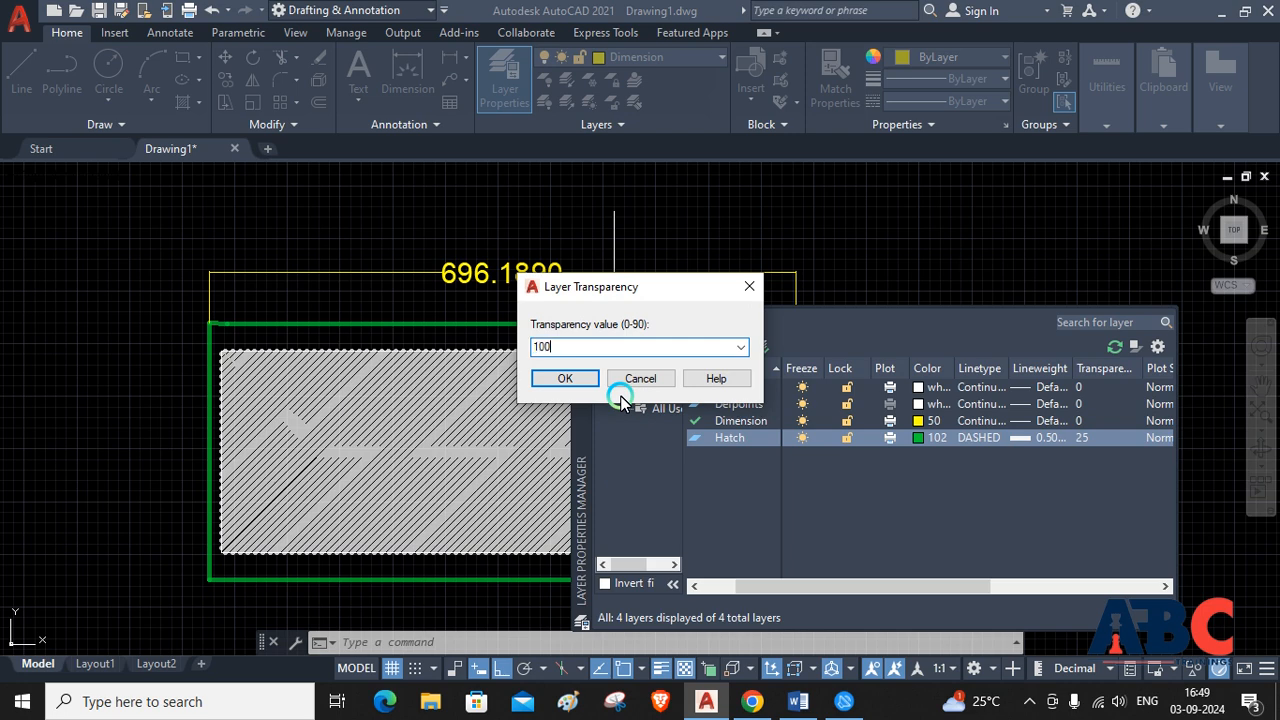
{"action": "key", "text": "Return"}
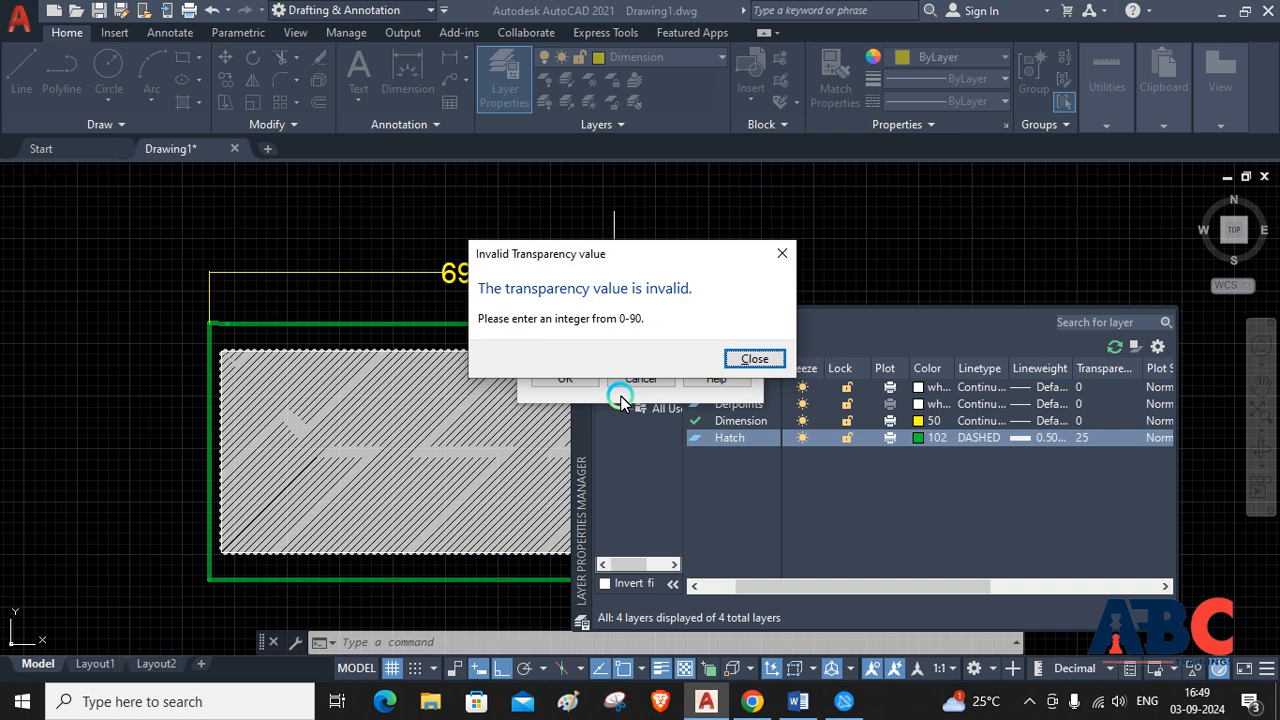
{"action": "left_click", "coordinate": [755, 360]}
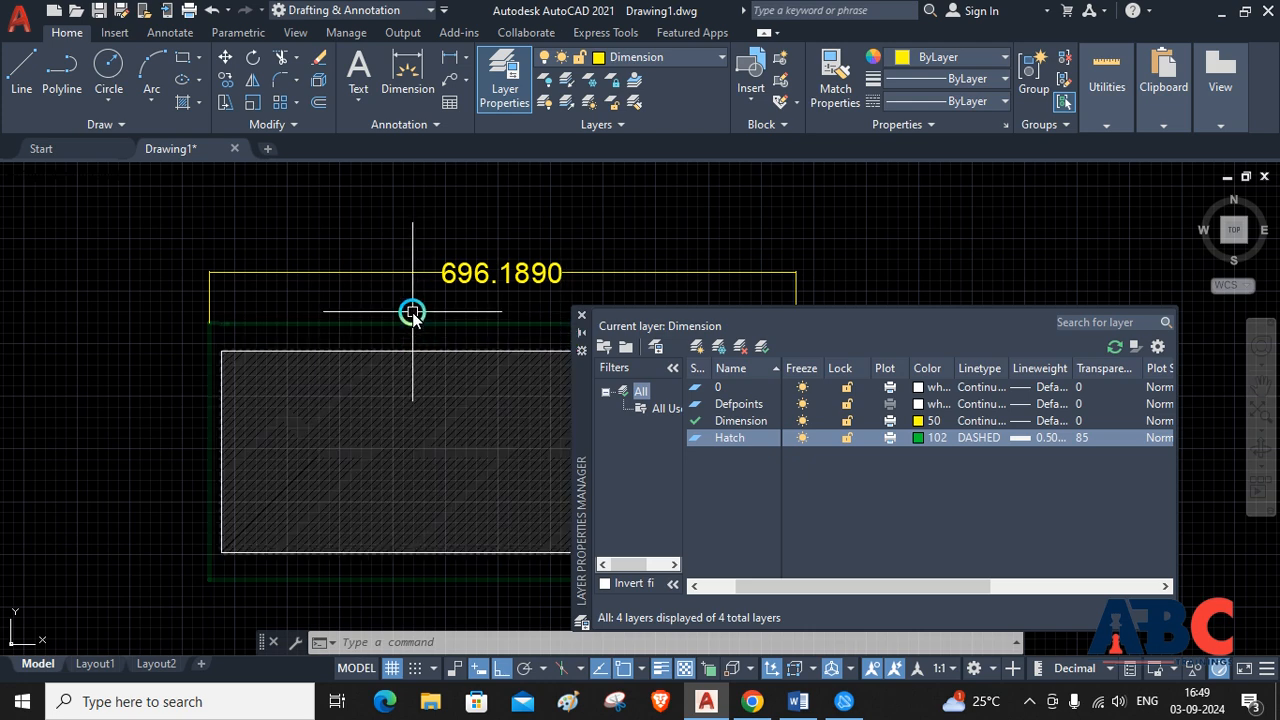
{"action": "scroll", "coordinate": [412, 312], "scroll_direction": "up", "scroll_amount": 4}
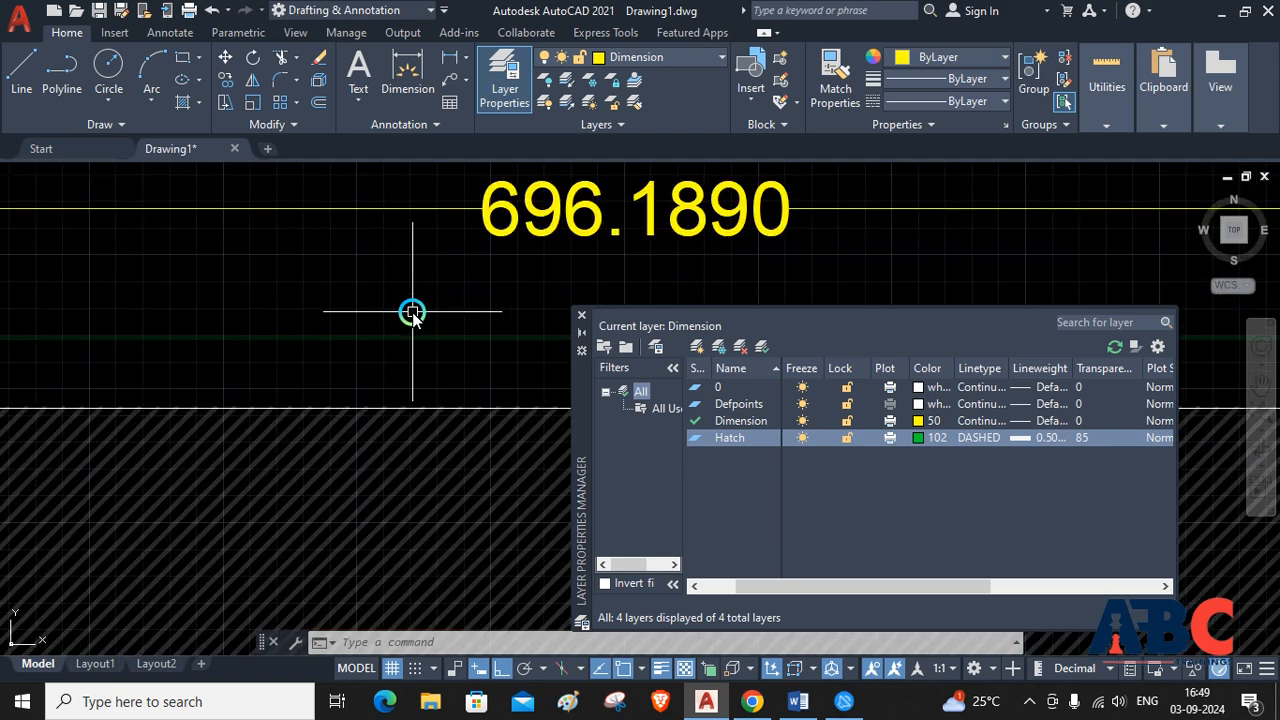
{"action": "scroll", "coordinate": [412, 312], "scroll_direction": "down", "scroll_amount": 4}
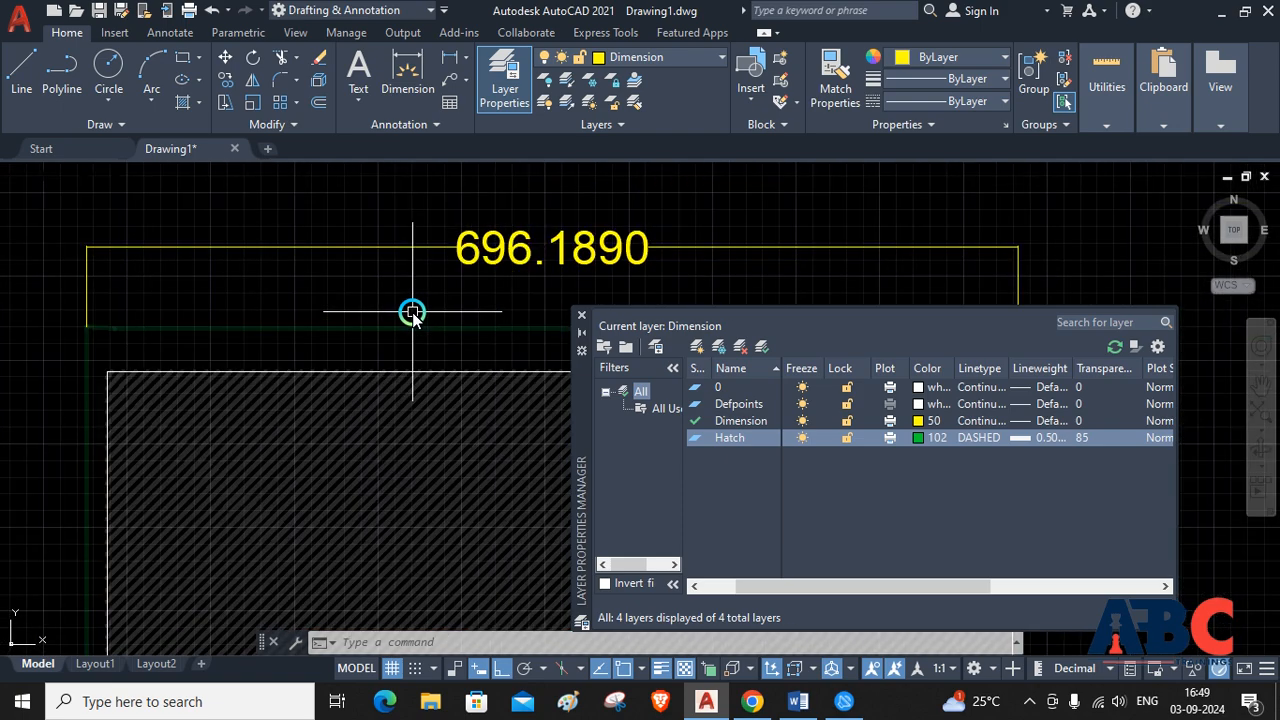
- Set the Hatch layer's transparency to 0 and widen the layer manager to show more columns
{"action": "left_click", "coordinate": [552, 392]}
{"action": "left_click", "coordinate": [1115, 447]}
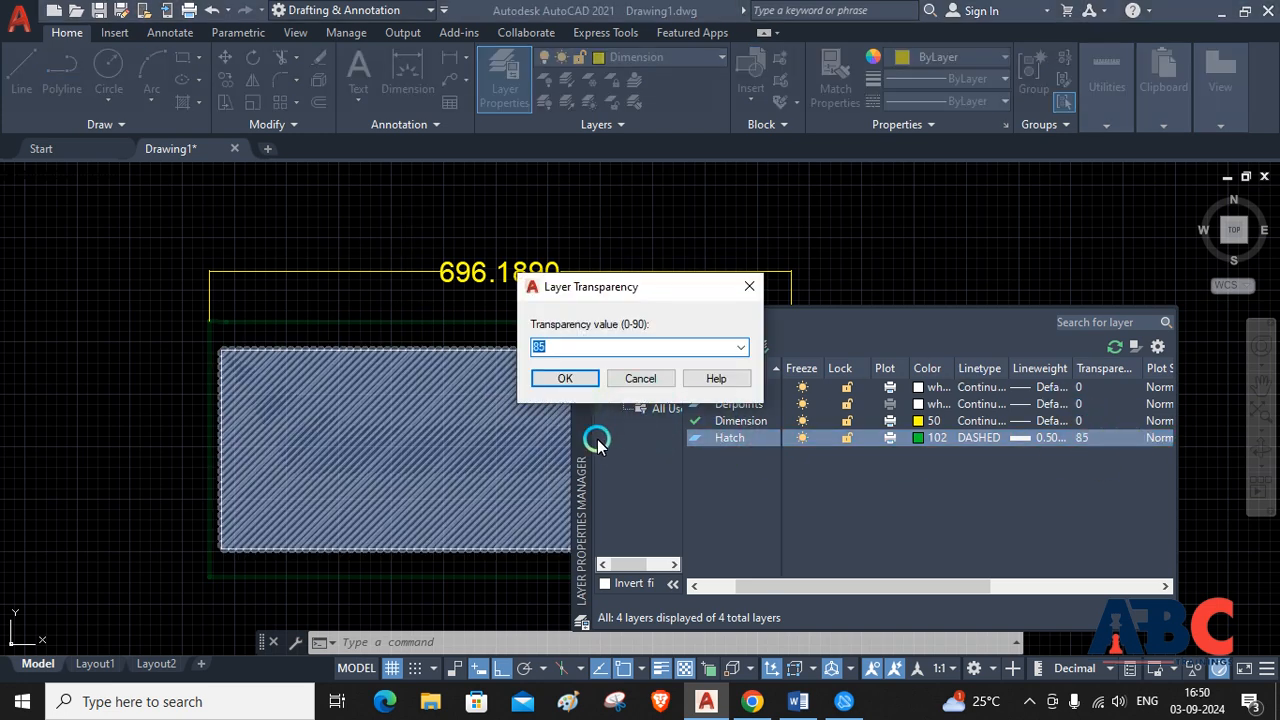
{"action": "type", "text": "0"}
{"action": "key", "text": "Return"}
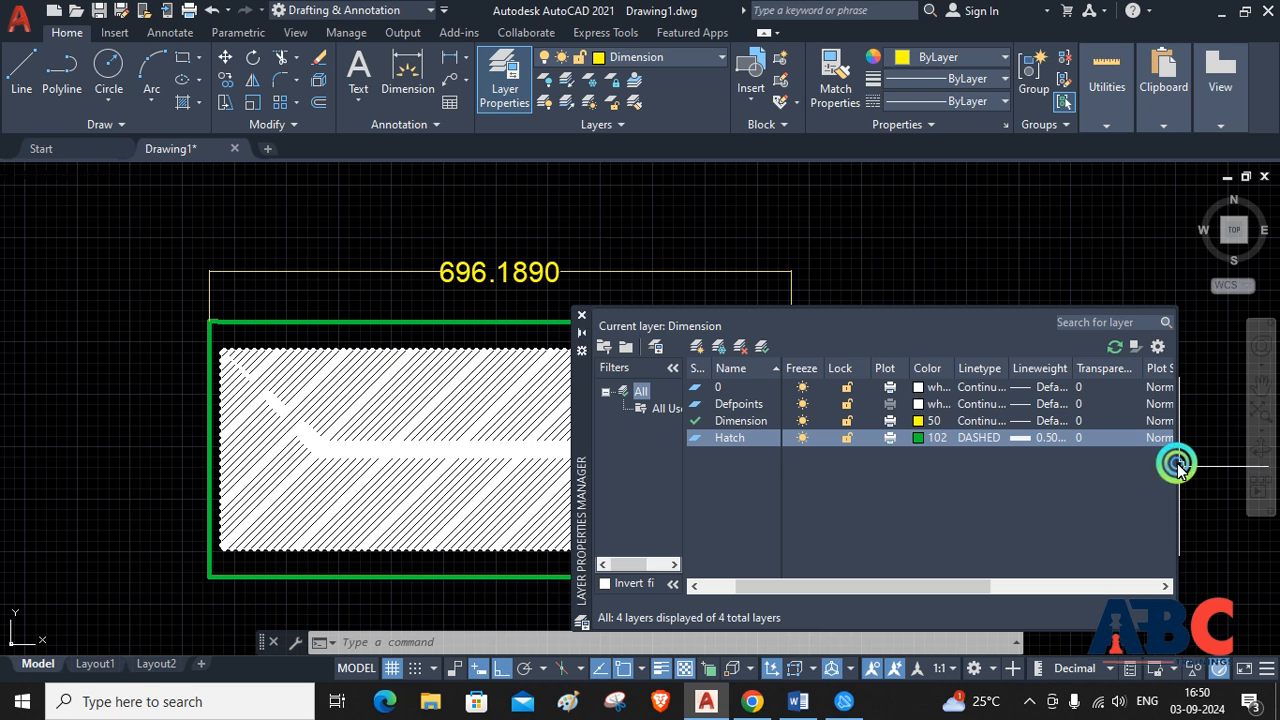
{"action": "left_click_drag", "start_coordinate": [1176, 466], "coordinate": [1230, 452]}
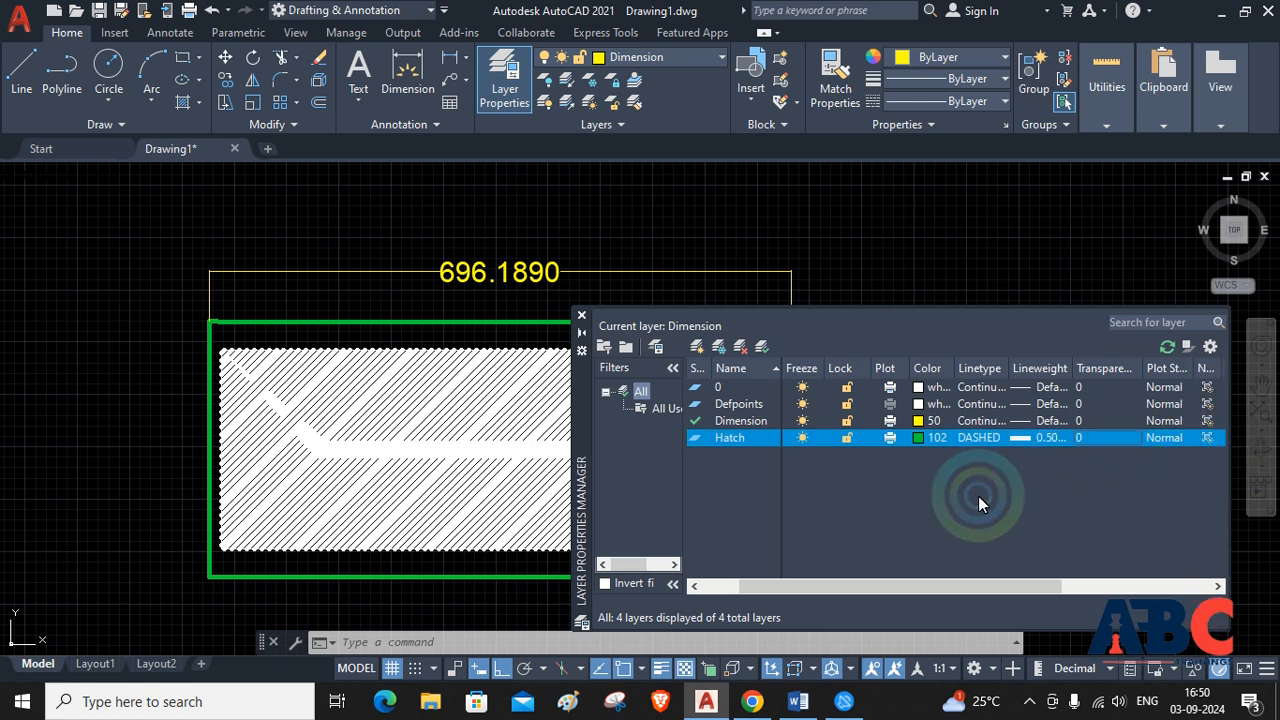
- Toggle plotting of the Hatch layer off and on, and try to delete the layer
{"action": "left_click", "coordinate": [892, 439]}
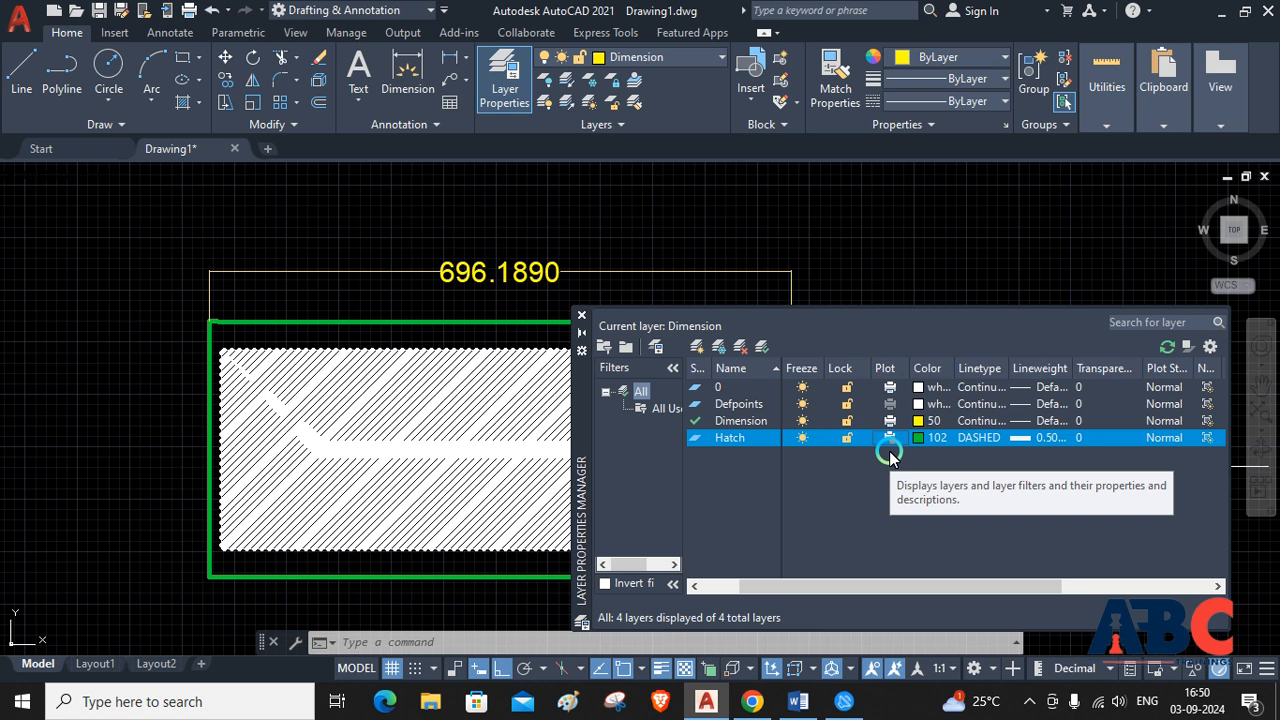
{"action": "left_click", "coordinate": [892, 440]}
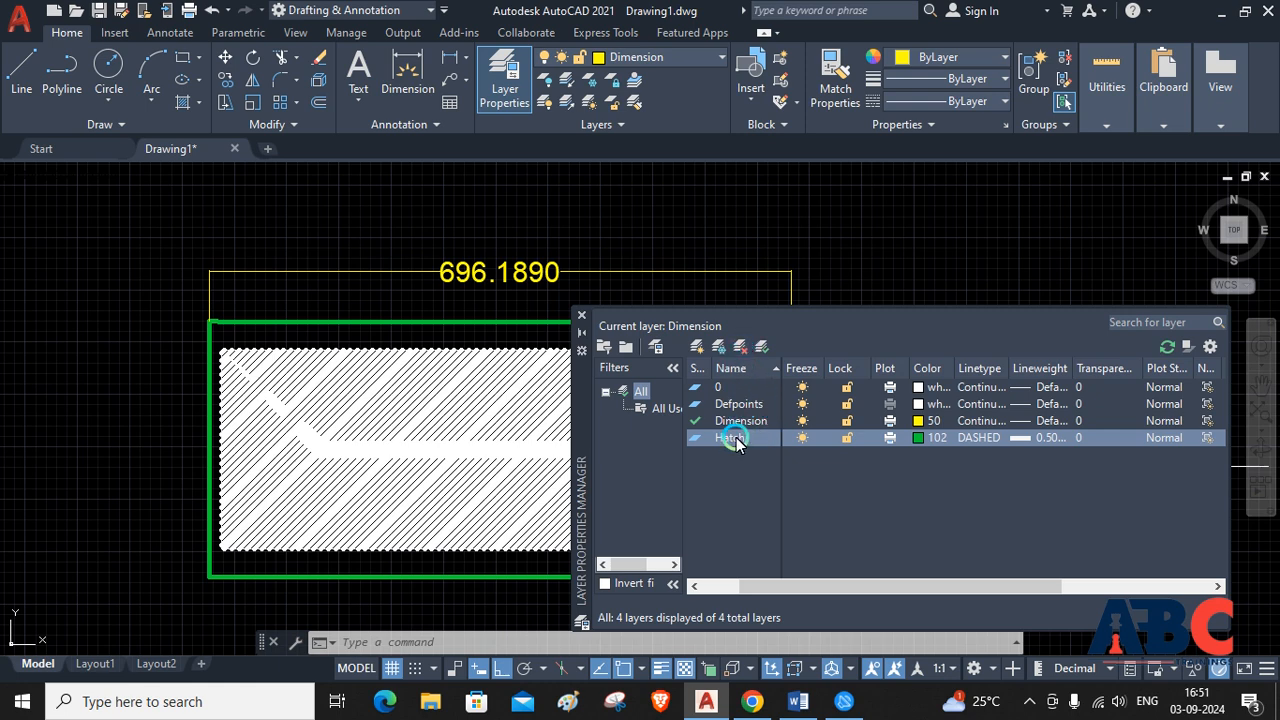
{"action": "left_click", "coordinate": [747, 350]}
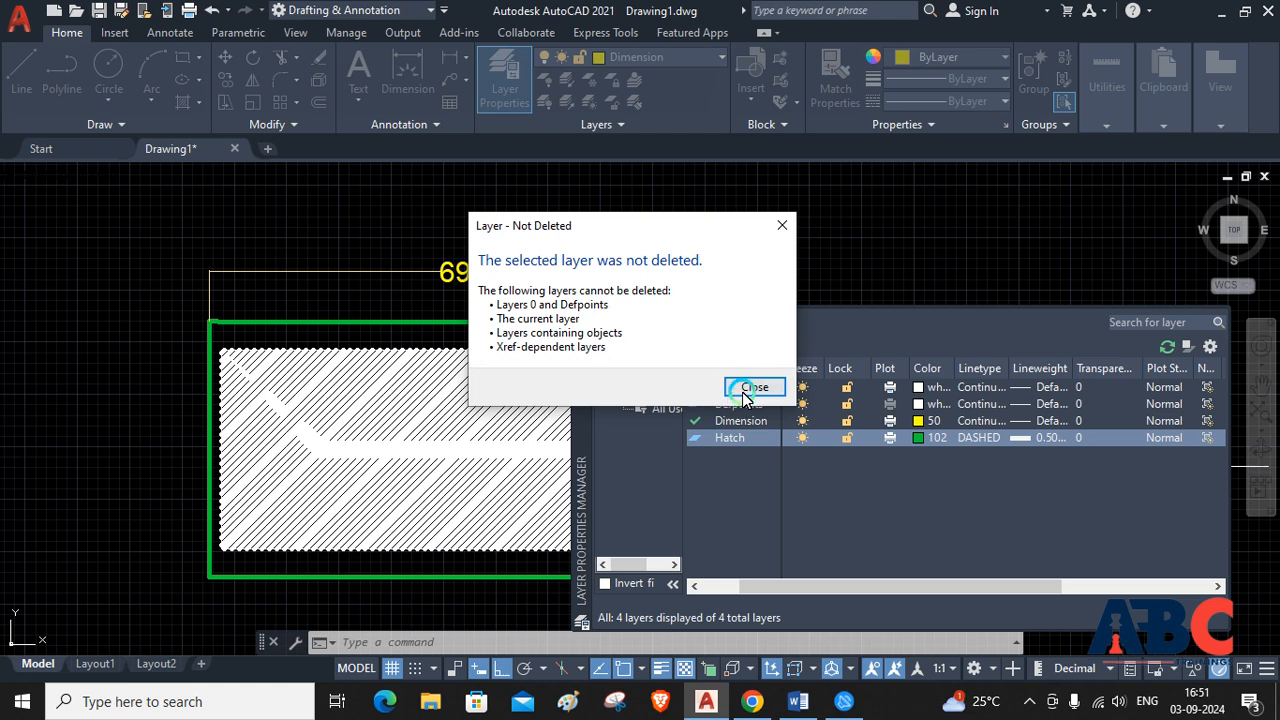
{"action": "left_click", "coordinate": [744, 392]}
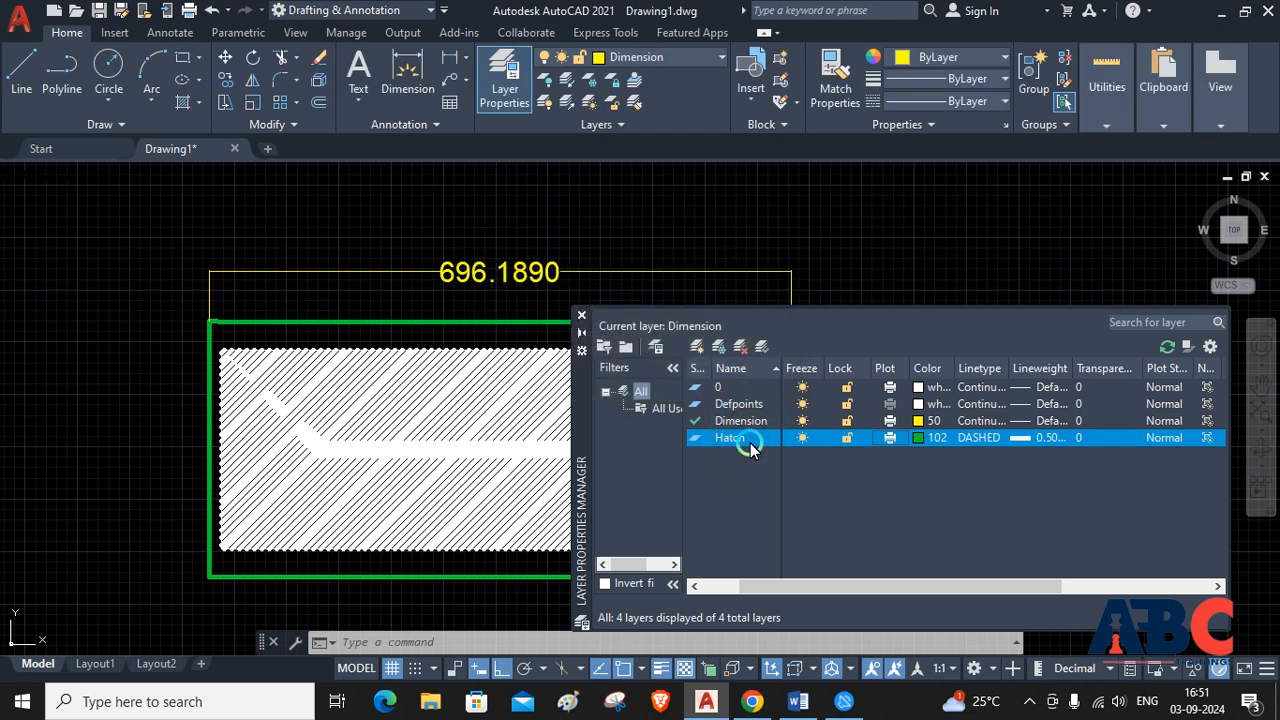
- Try to delete the Hatch layer with its plotting turned off, and turn its plotting back on
{"action": "left_click", "coordinate": [889, 438]}
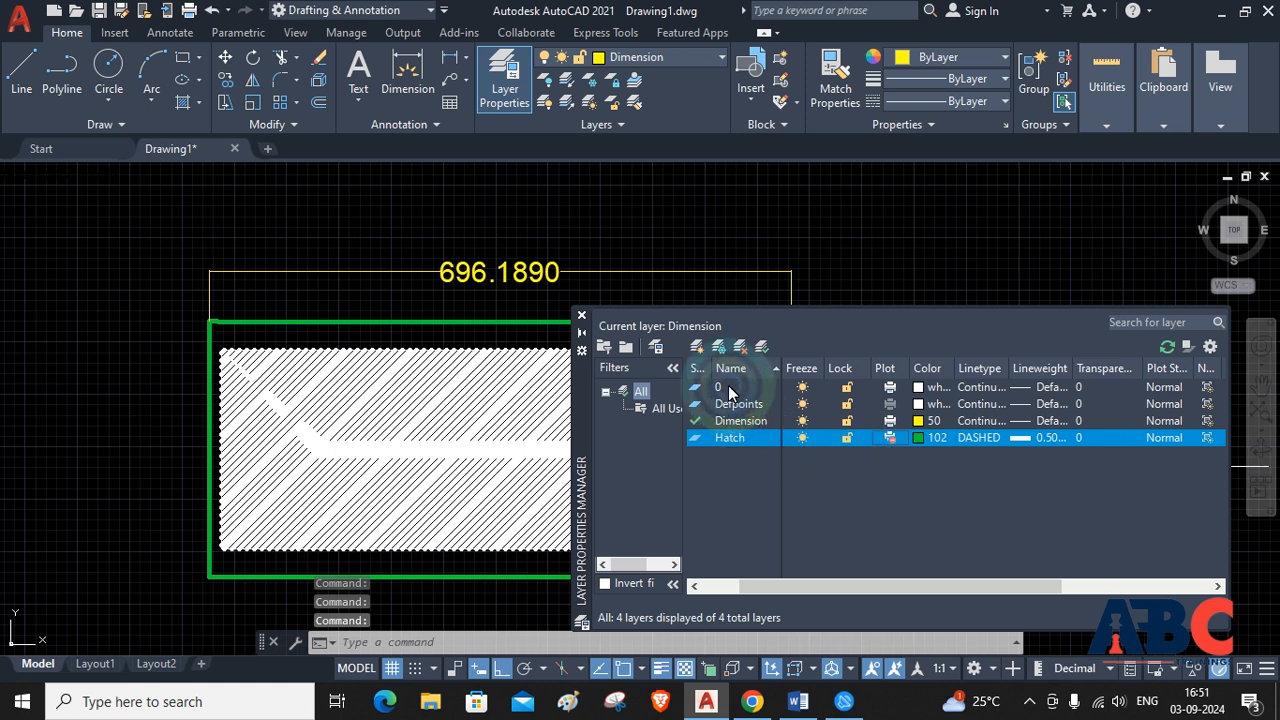
{"action": "left_click", "coordinate": [742, 347]}
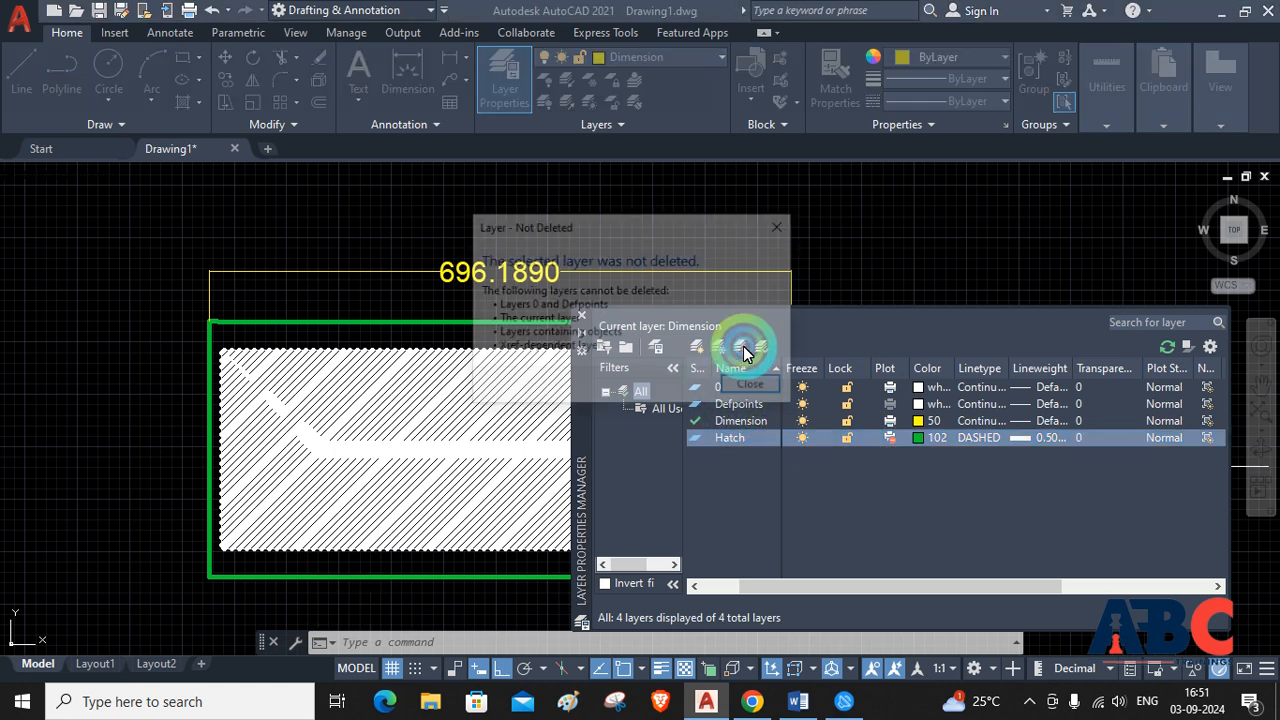
{"action": "left_click", "coordinate": [743, 384]}
{"action": "left_click", "coordinate": [761, 437]}
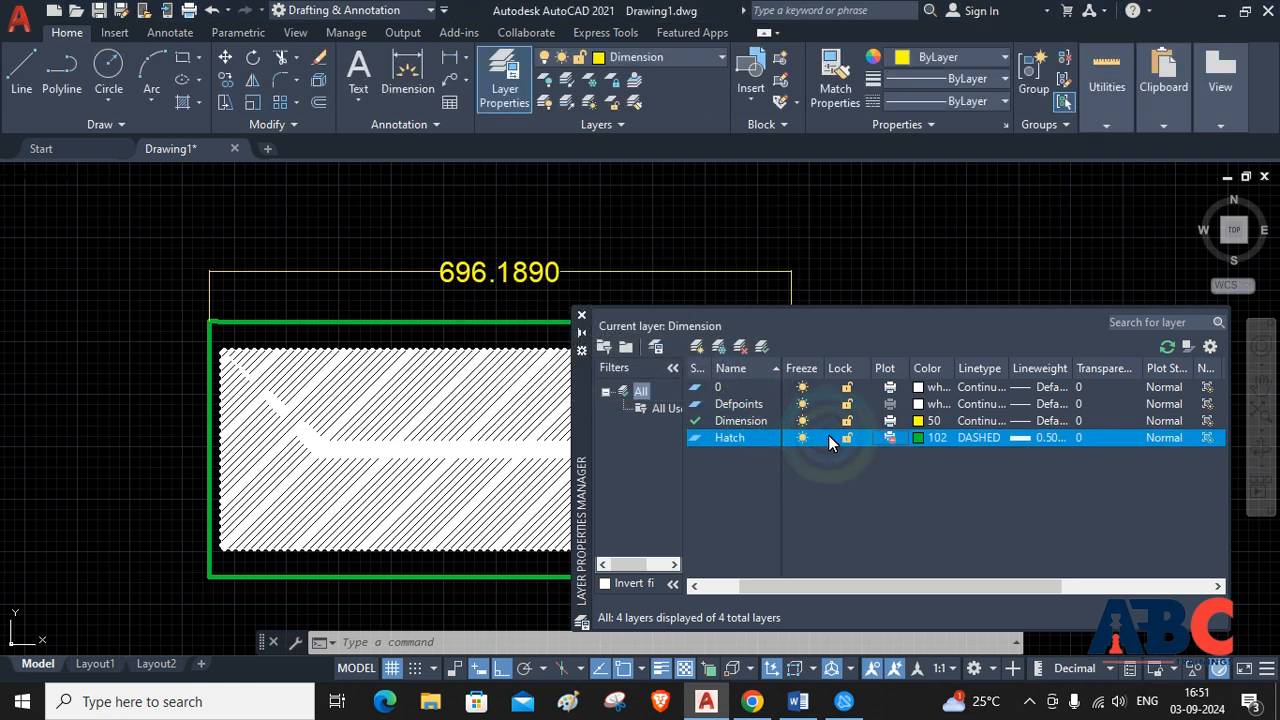
{"action": "left_click", "coordinate": [889, 437]}
- Make layer 0 the current layer in the layer manager
{"action": "left_click", "coordinate": [785, 437]}
{"action": "left_click", "coordinate": [690, 430]}
{"action": "left_click", "coordinate": [699, 411]}
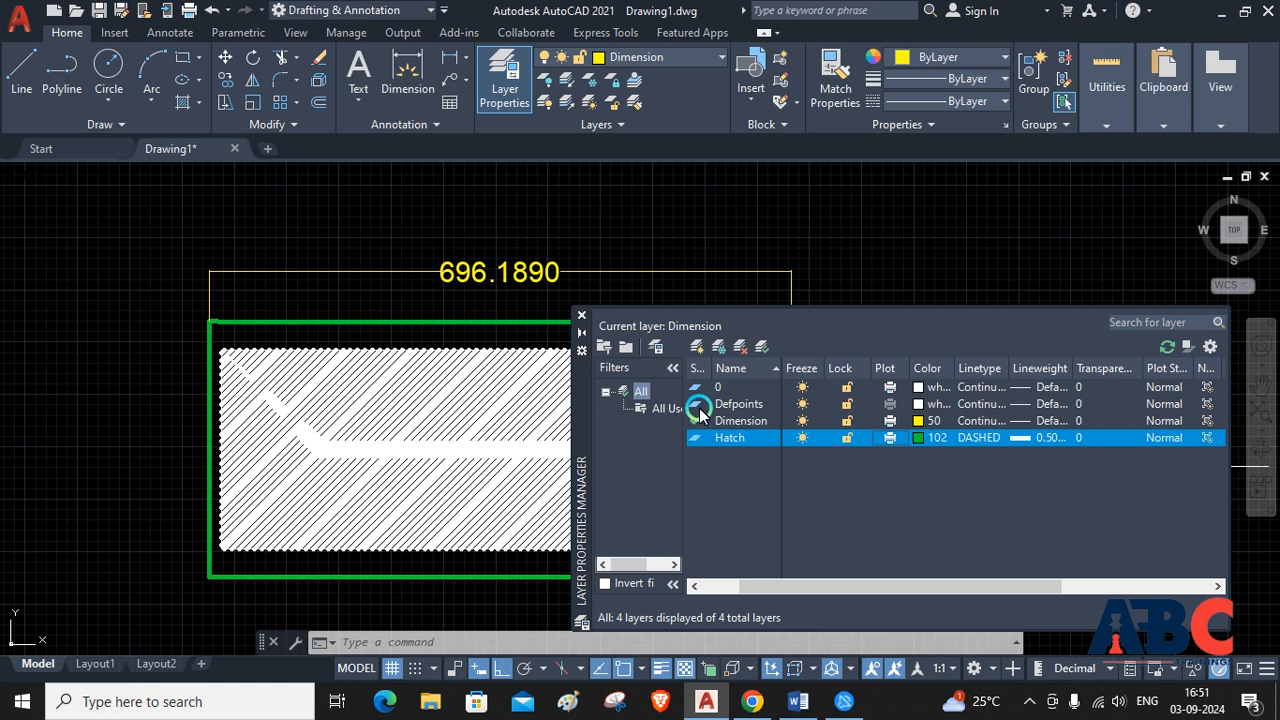
{"action": "left_click", "coordinate": [700, 389]}
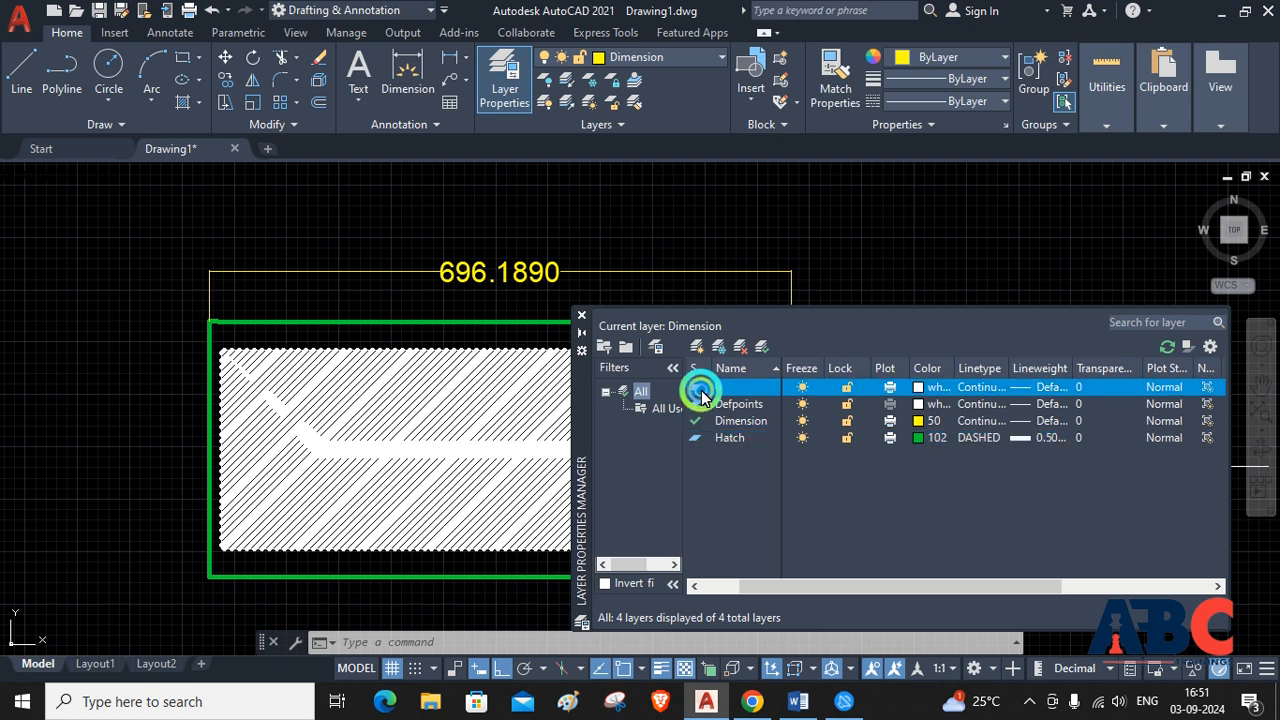
{"action": "left_click", "coordinate": [763, 347]}
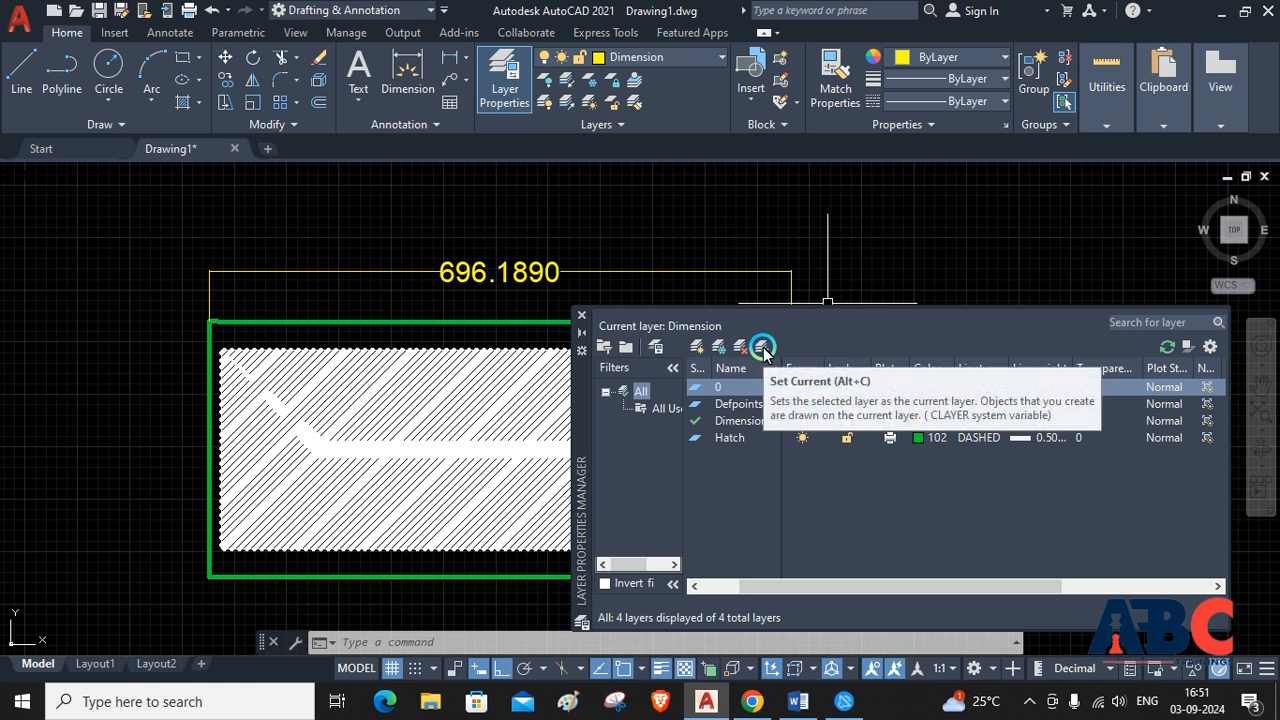
{"action": "left_click", "coordinate": [763, 347]}
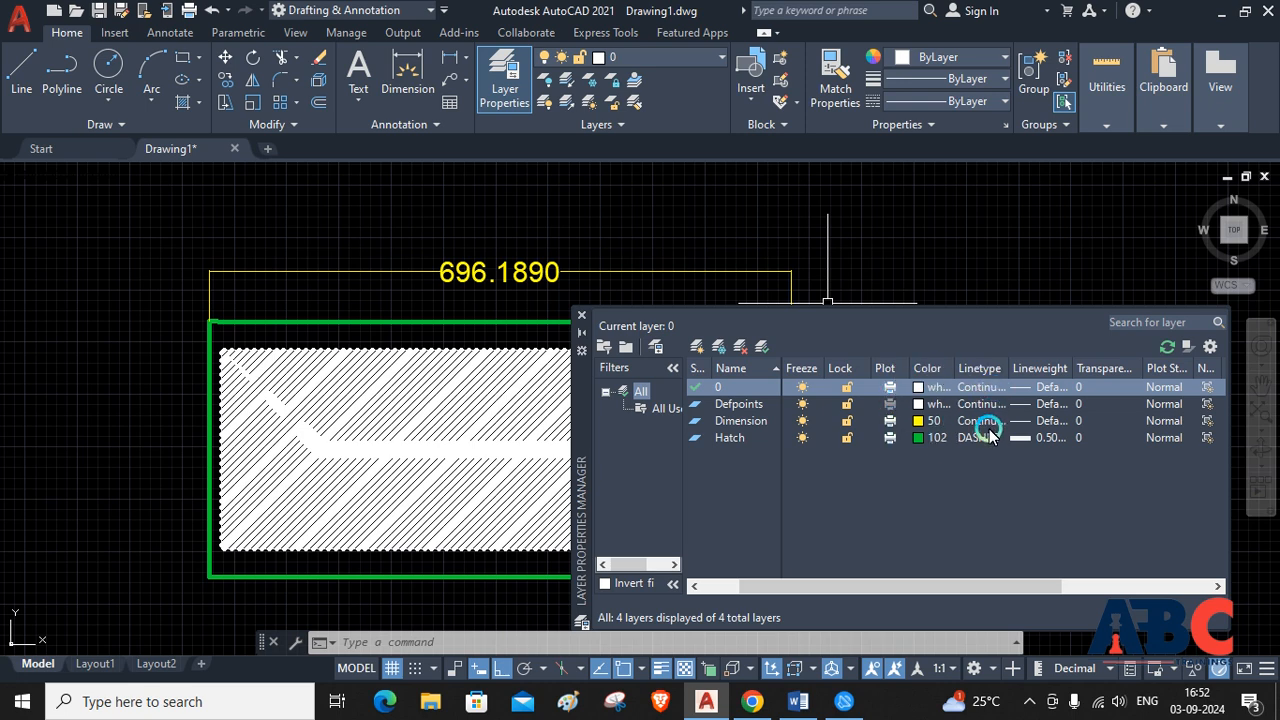
- Create three new group filters in the layer manager, keeping their default names
{"action": "left_click", "coordinate": [629, 350]}
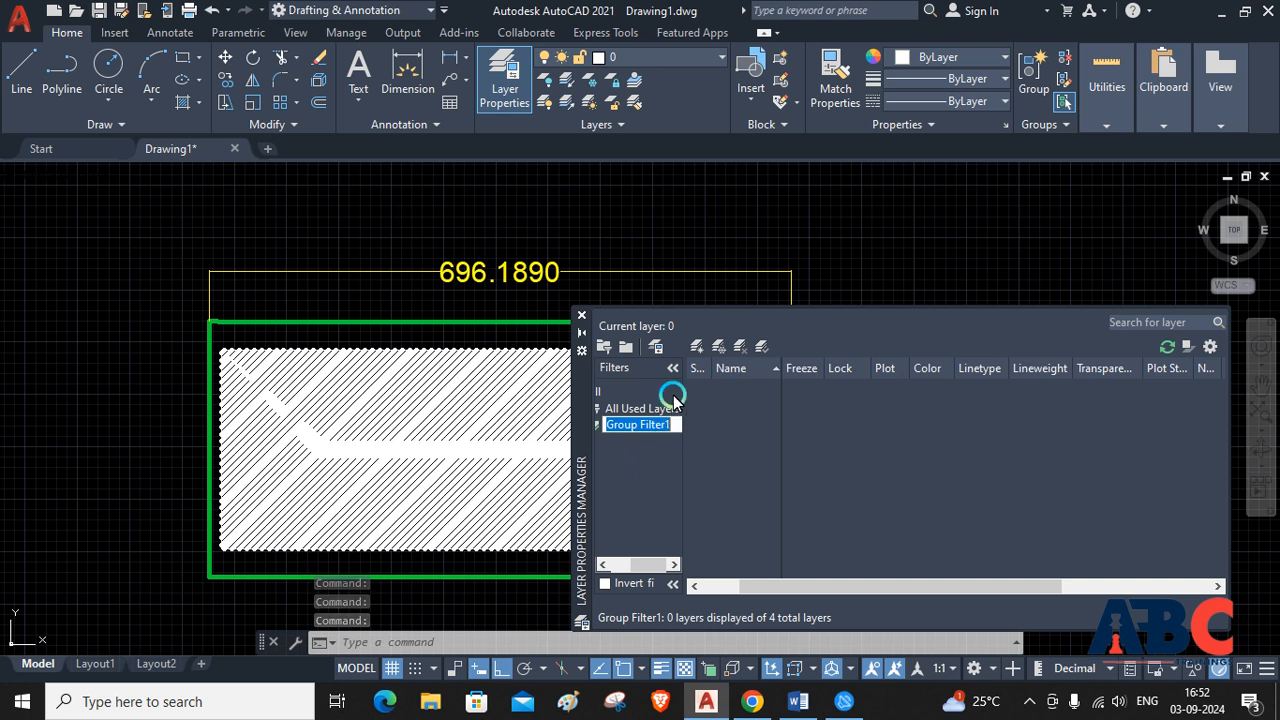
{"action": "left_click", "coordinate": [626, 347]}
{"action": "left_click", "coordinate": [626, 347]}
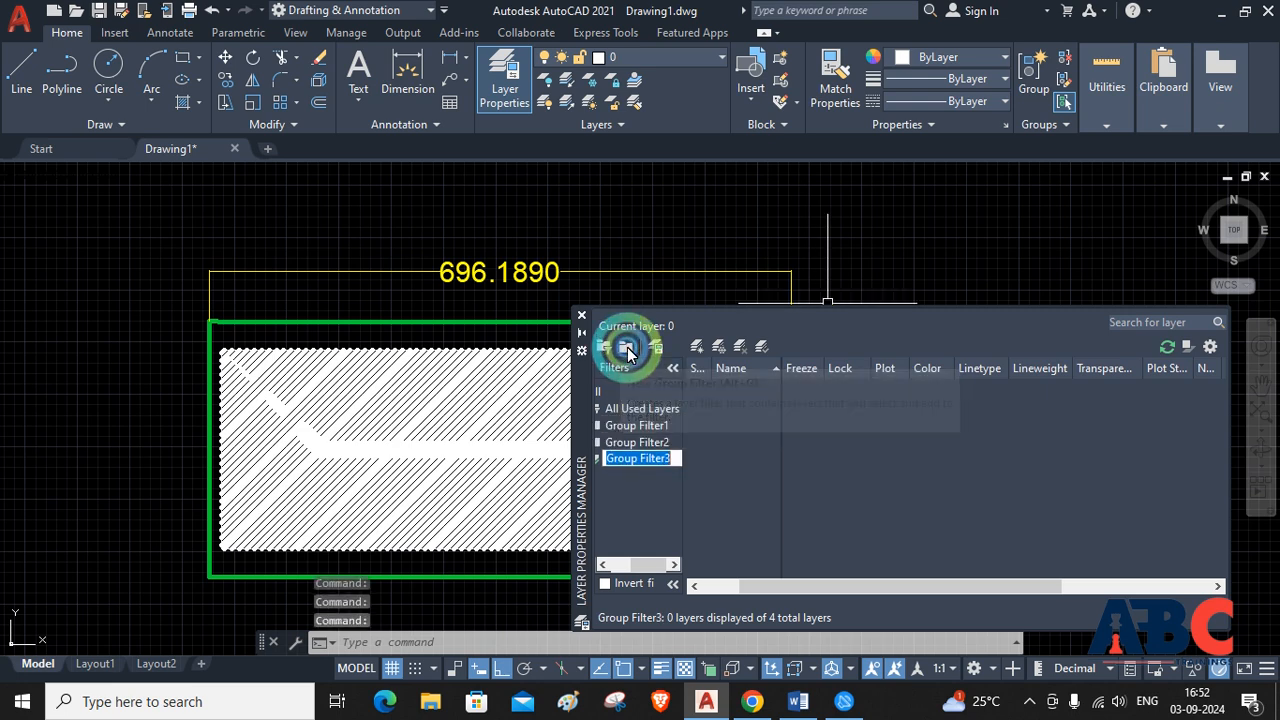
- Try to delete Group Filter3 by clearing its name, and display the layers of the All Used Layers filter
{"action": "right_click", "coordinate": [642, 458]}
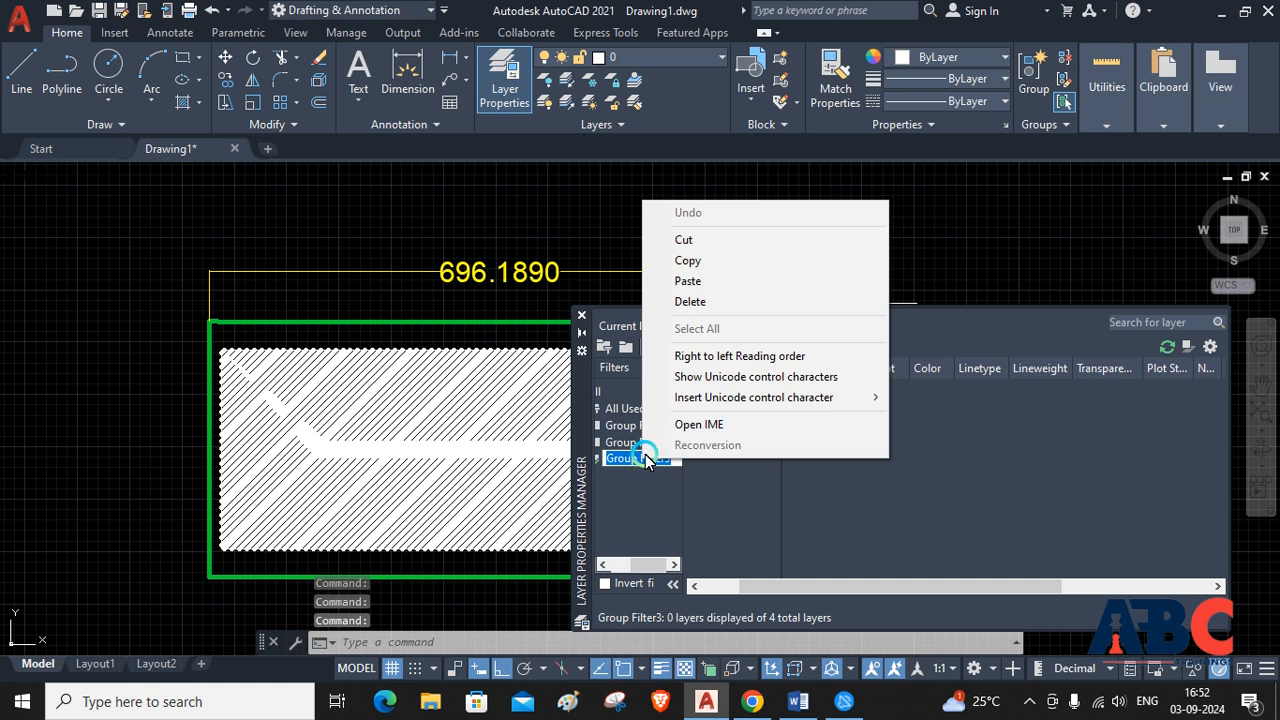
{"action": "left_click", "coordinate": [690, 302]}
{"action": "left_click", "coordinate": [645, 446]}
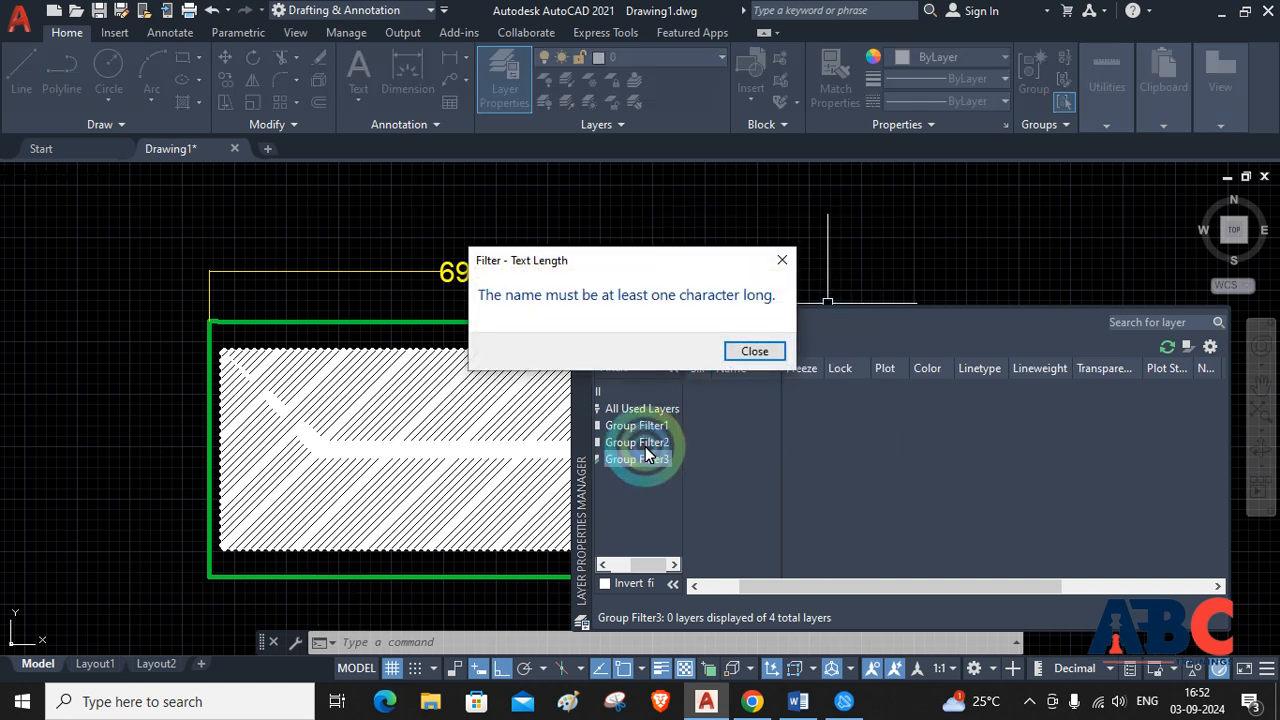
{"action": "left_click", "coordinate": [736, 350]}
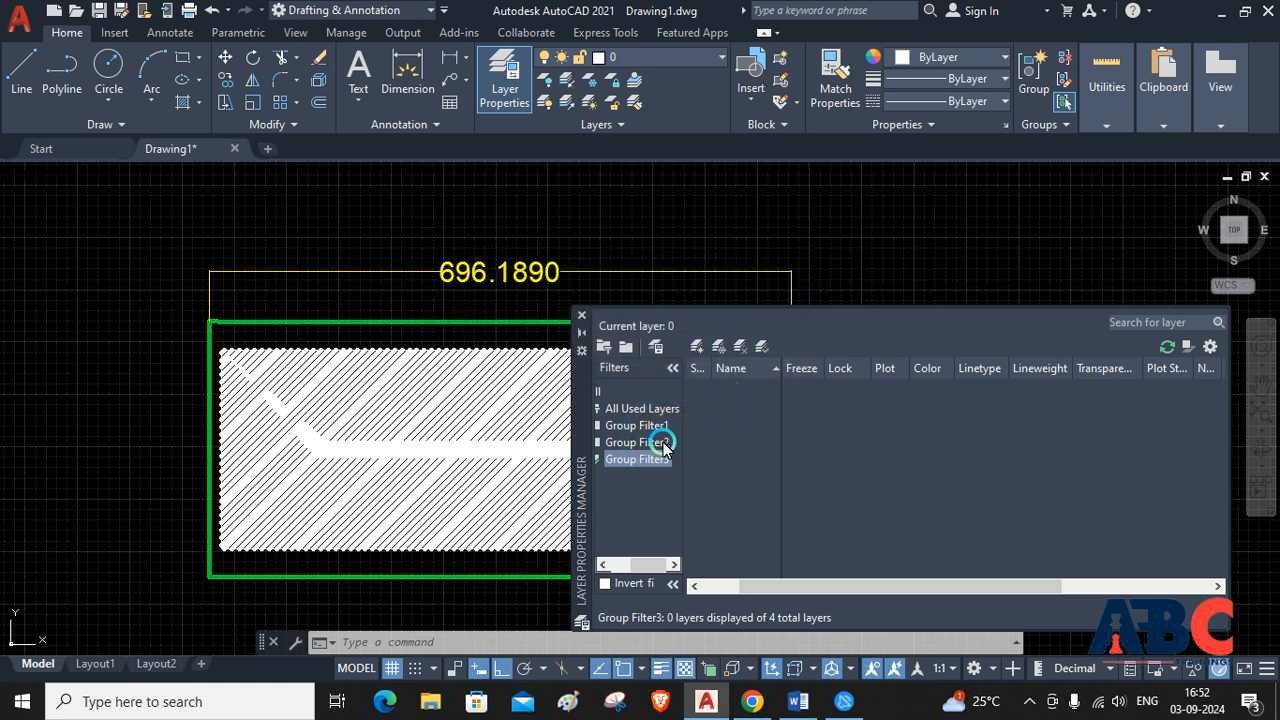
{"action": "left_click", "coordinate": [640, 408]}
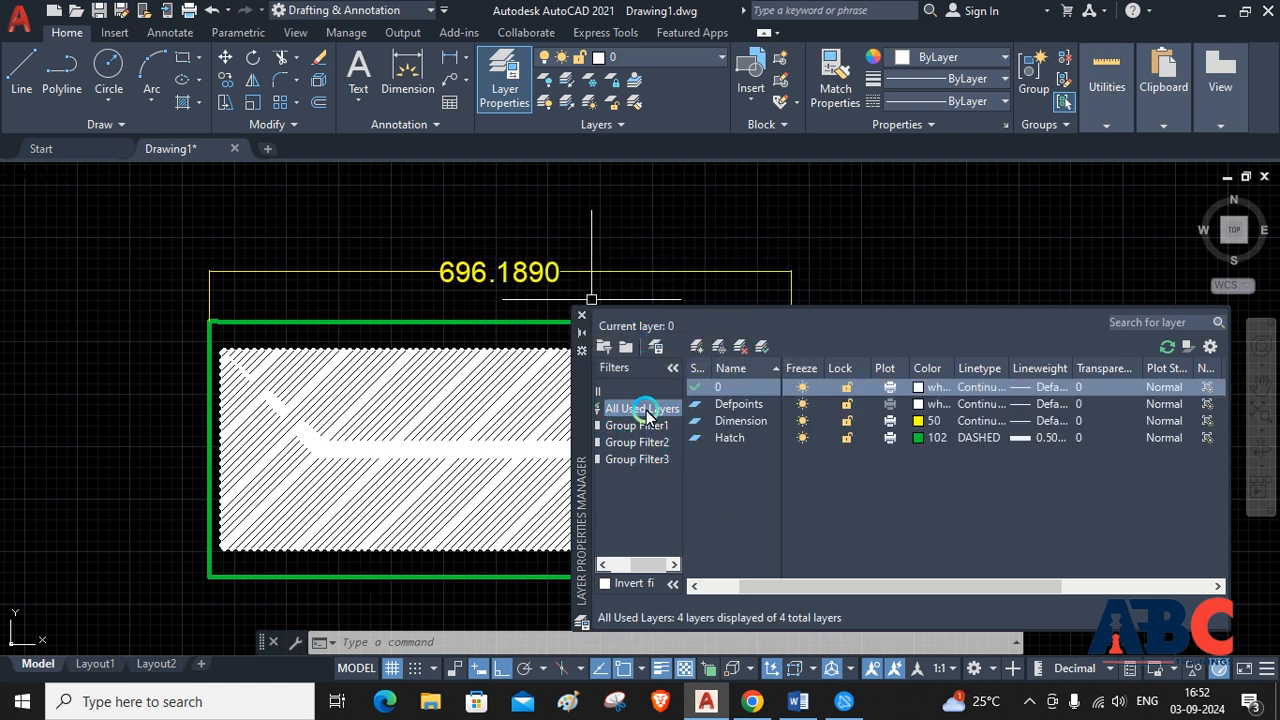
{"action": "left_click", "coordinate": [742, 367]}
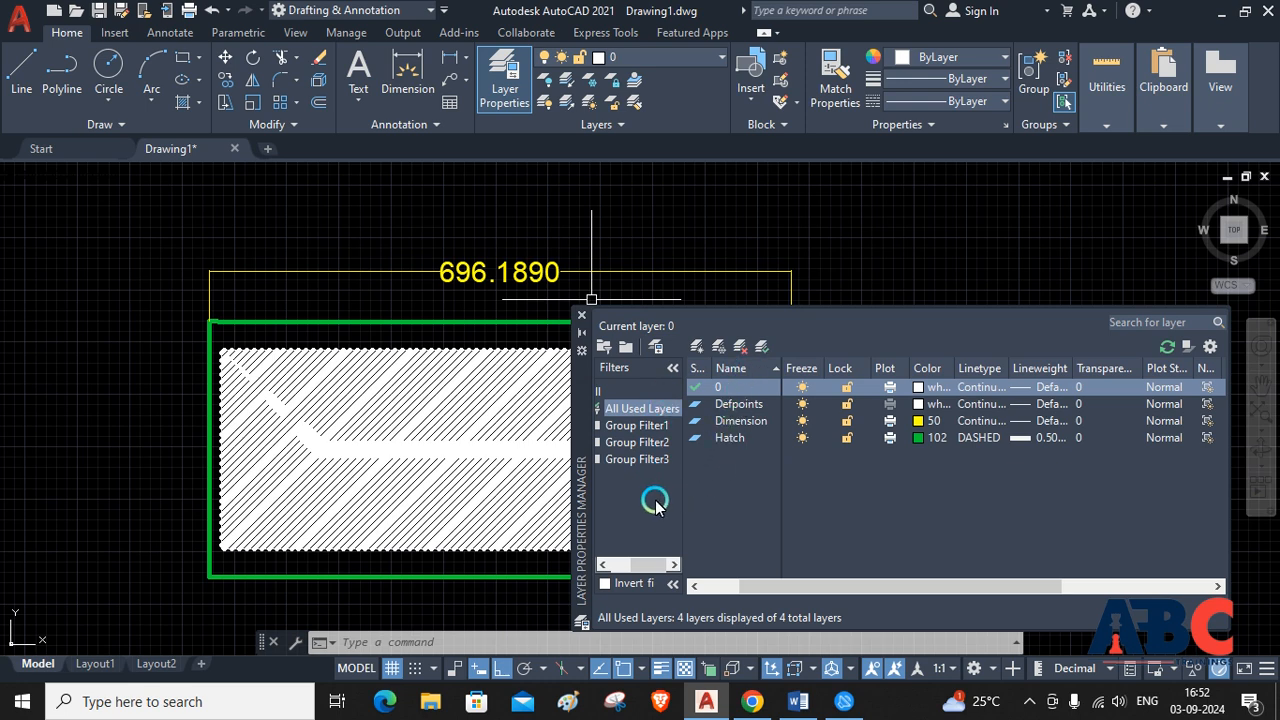